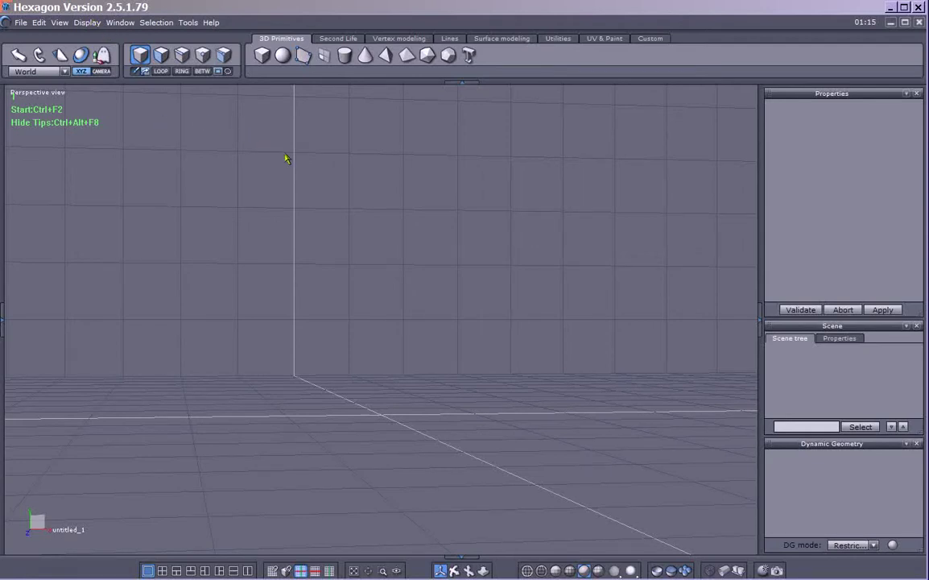
Step: Start a cylinder primitive and place the centre of its base at the origin (0, 0, 0)
left_click(308, 54)
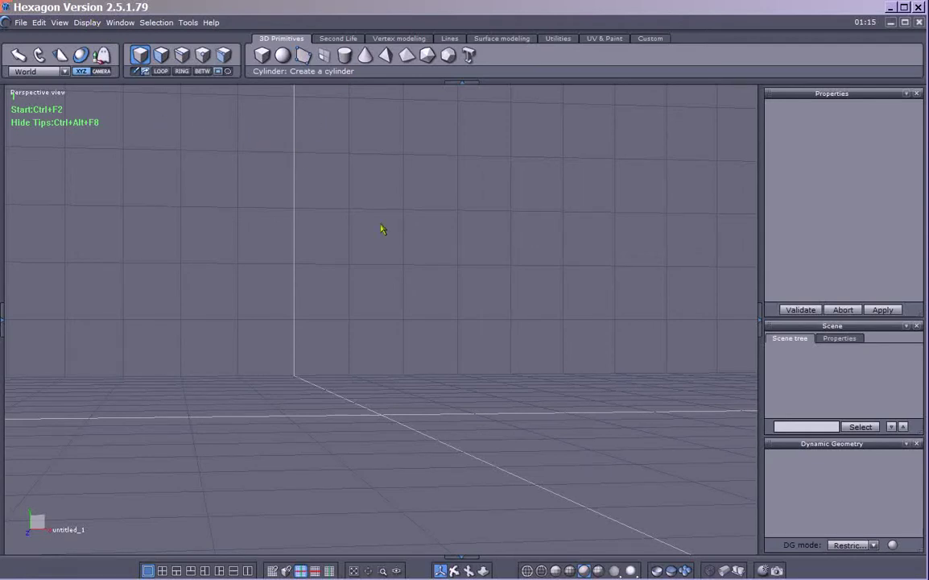
middle_click_drag(390, 278, 363, 335)
right_click_drag(362, 334, 384, 347)
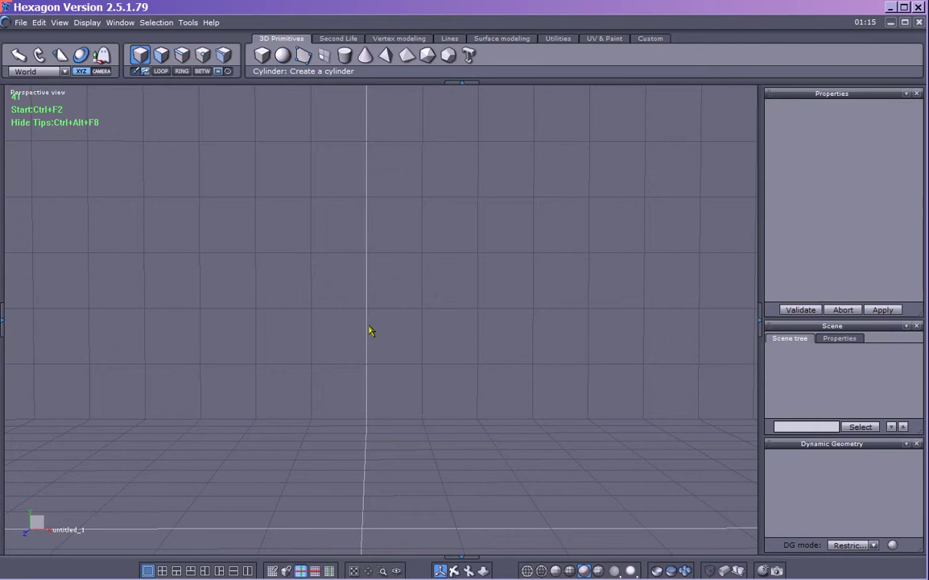
scroll(371, 330, "down", 4)
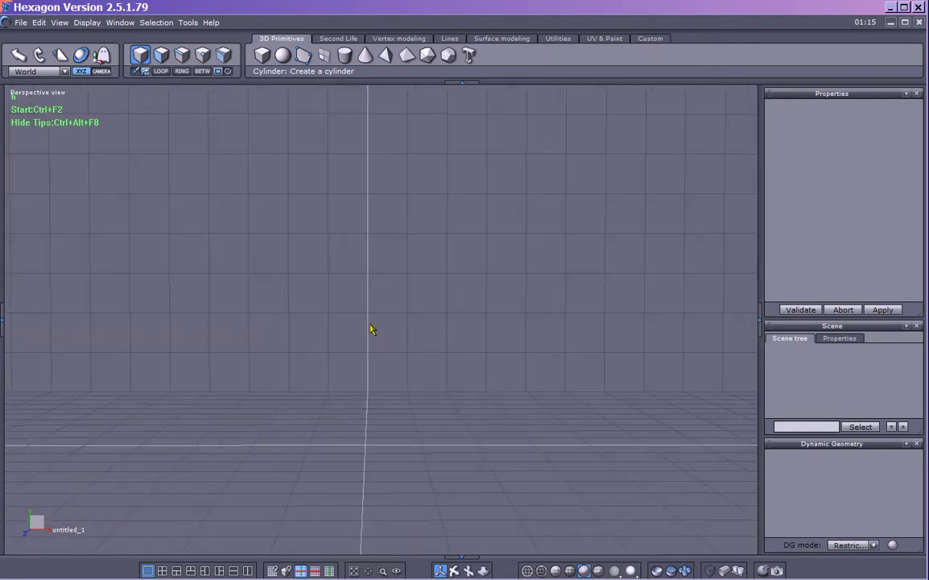
right_click_drag(382, 307, 362, 319)
middle_click_drag(362, 323, 347, 291)
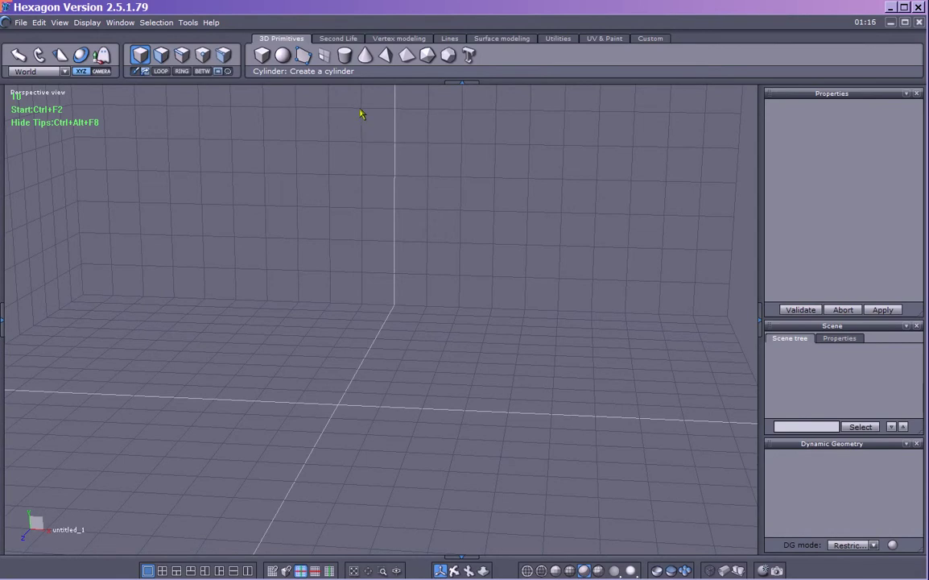
left_click(345, 58)
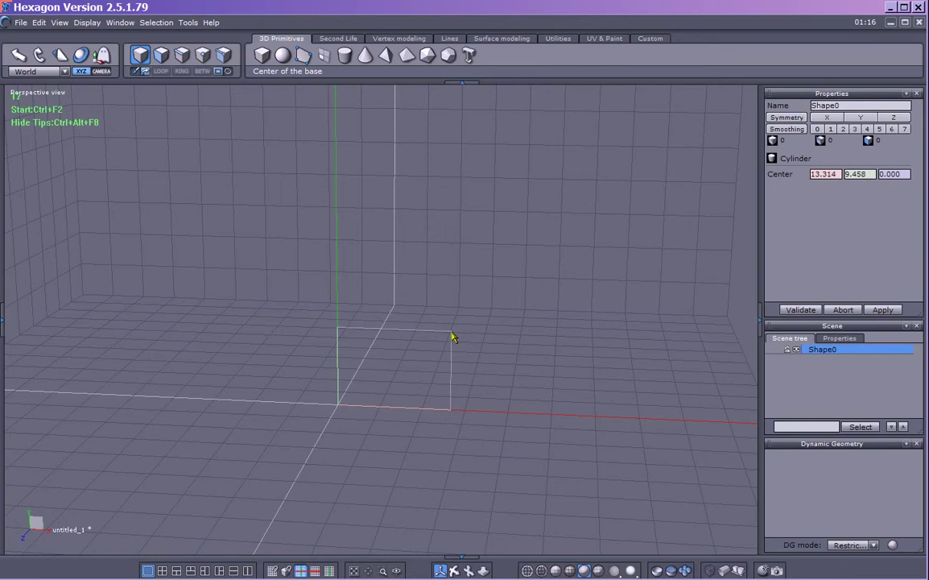
type("0")
key("Tab")
type("0")
key("Tab")
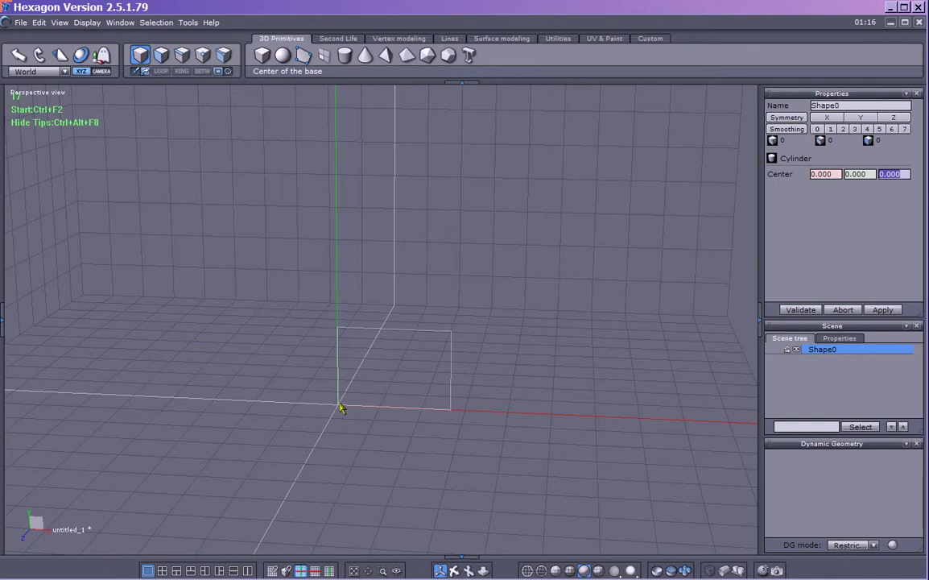
left_click(883, 310)
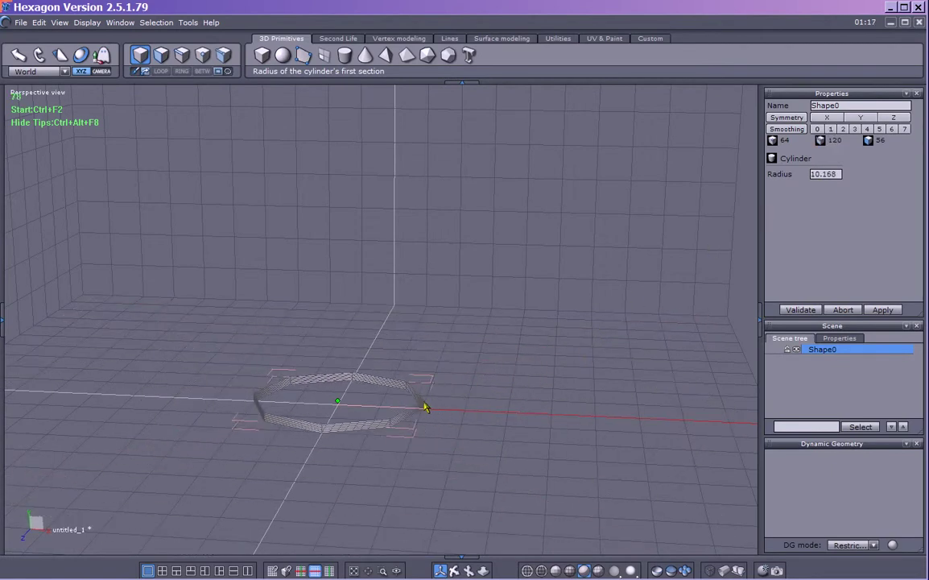
Step: Set the cylinder's radius to 10 and its height to 20
key("Tab")
type("10")
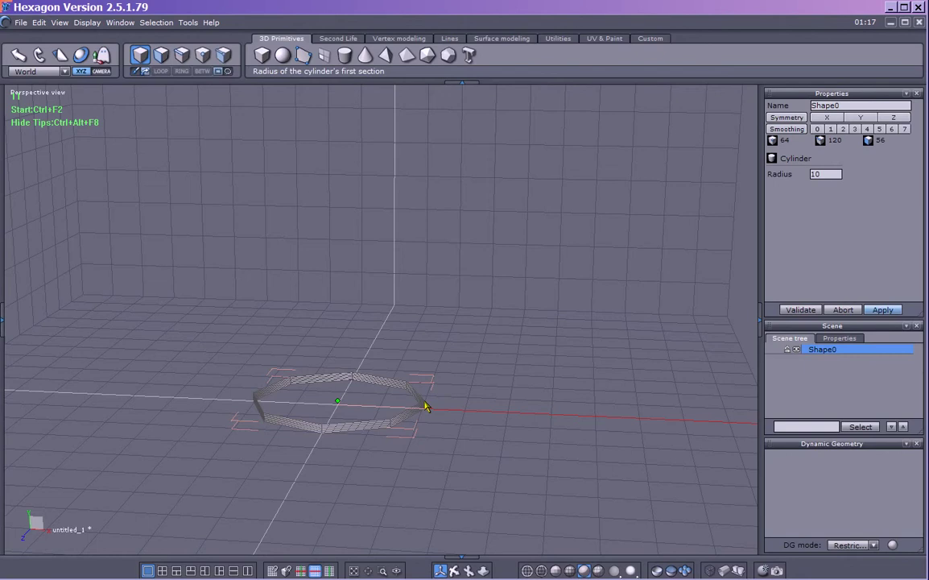
key("Return")
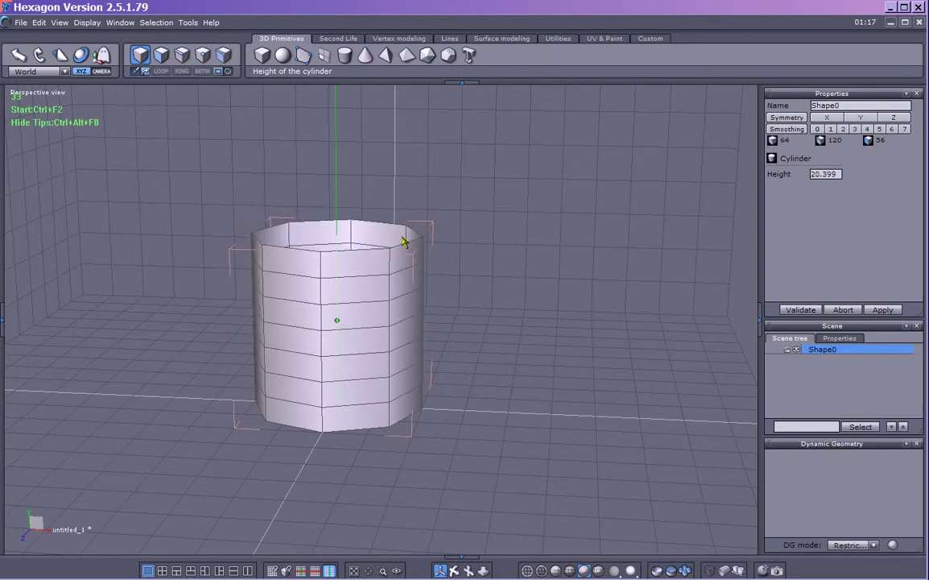
left_click(401, 244)
type("20")
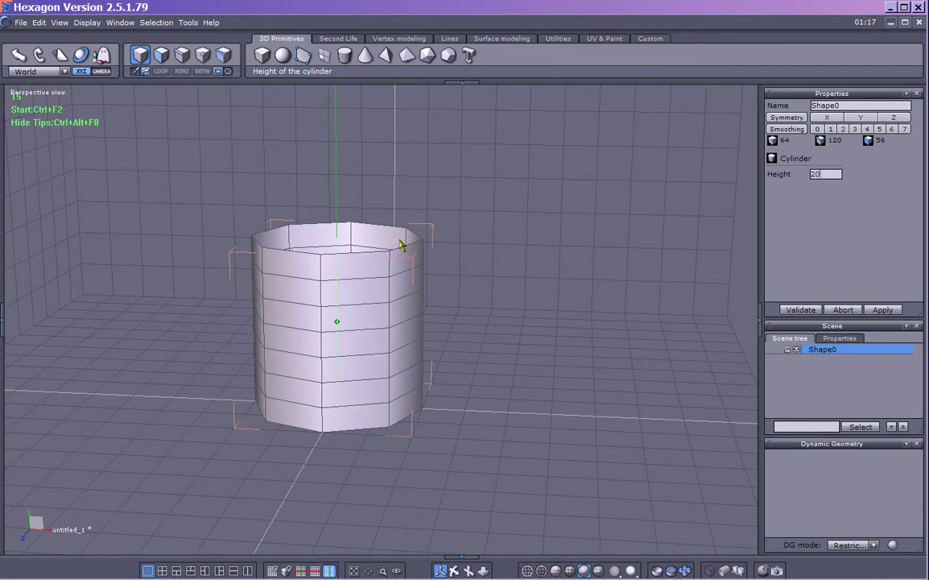
key("Return")
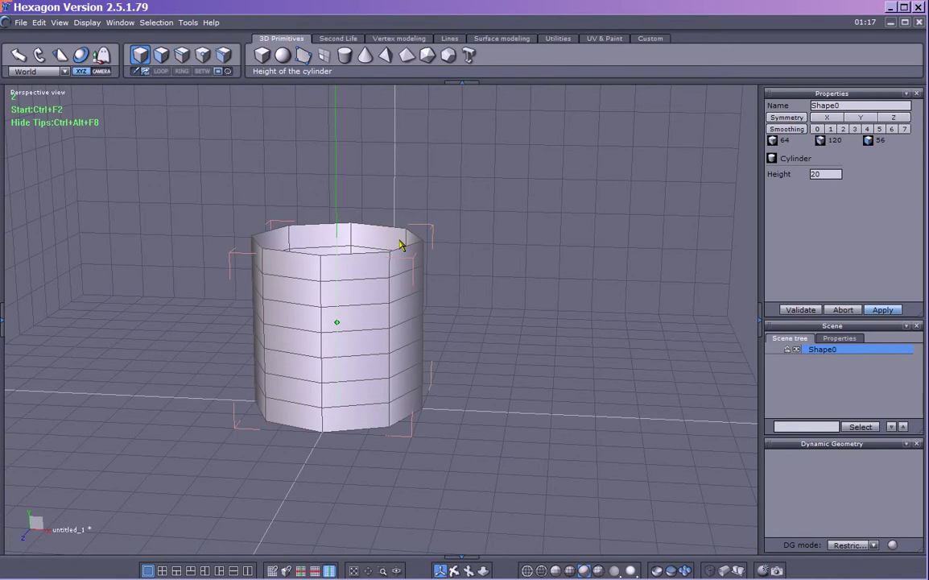
left_click(402, 244)
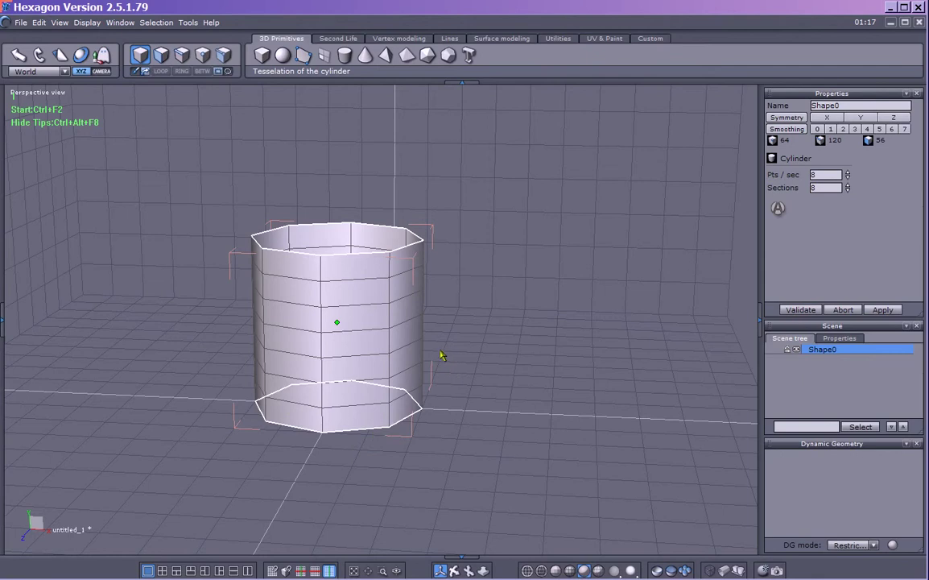
Step: Close the bottom and top openings of the cylinder with end caps
middle_click_drag(448, 355, 479, 244)
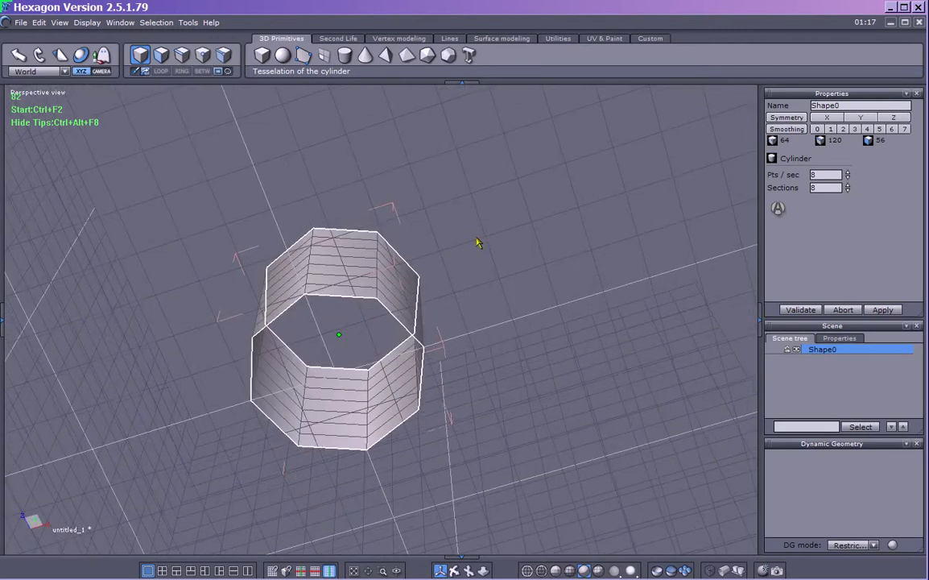
left_click(404, 330)
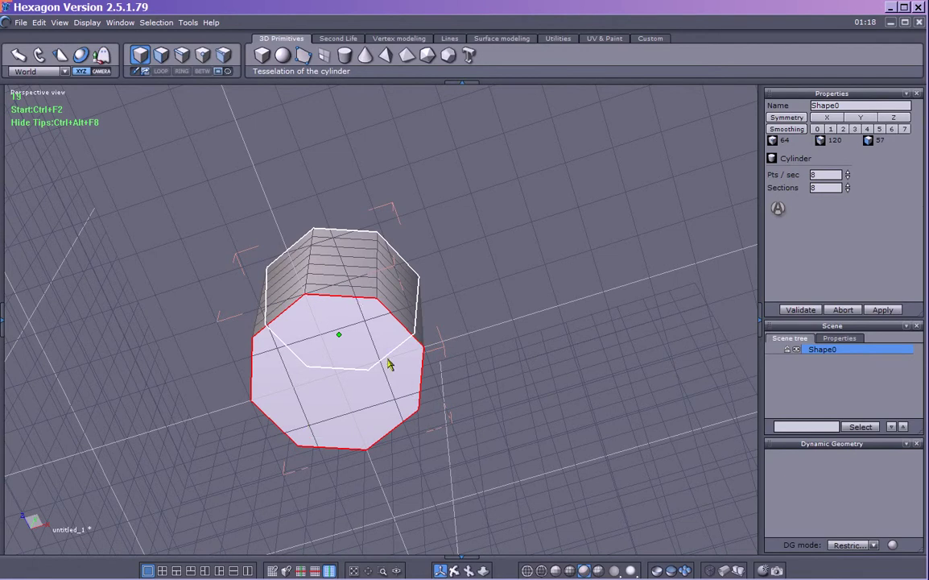
middle_click_drag(472, 319, 431, 348)
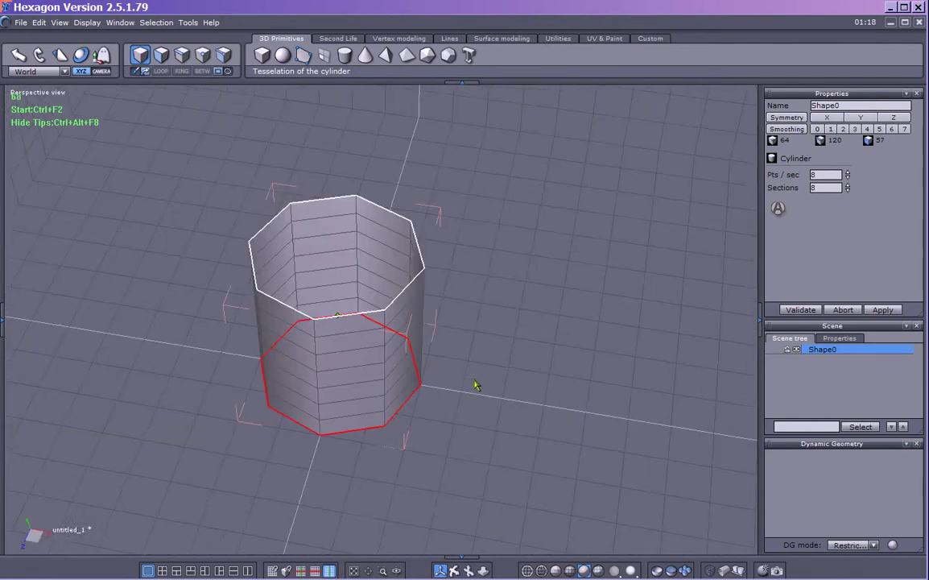
left_click(385, 214)
middle_click_drag(465, 338, 462, 301)
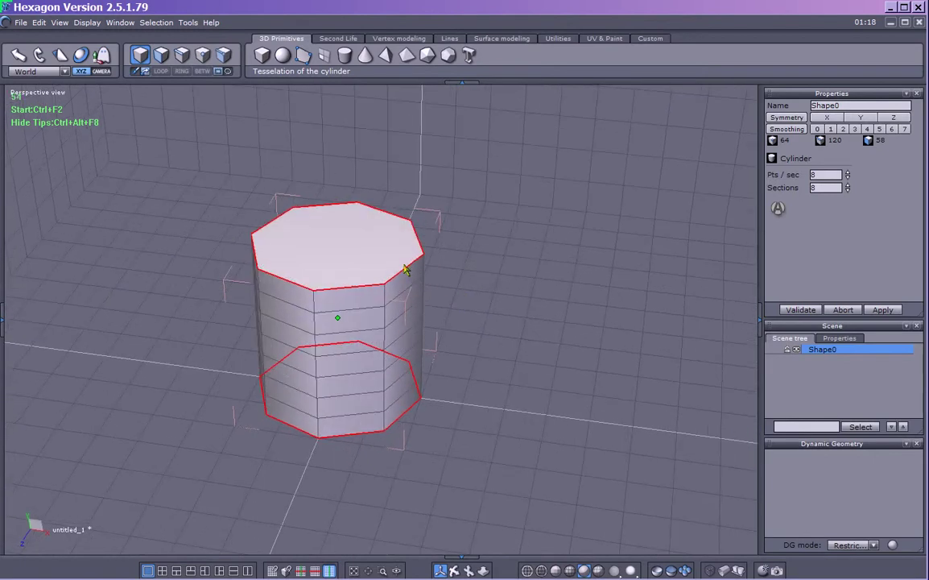
Step: Remove the cylinder's top and bottom caps, and put both of them back
key("Delete")
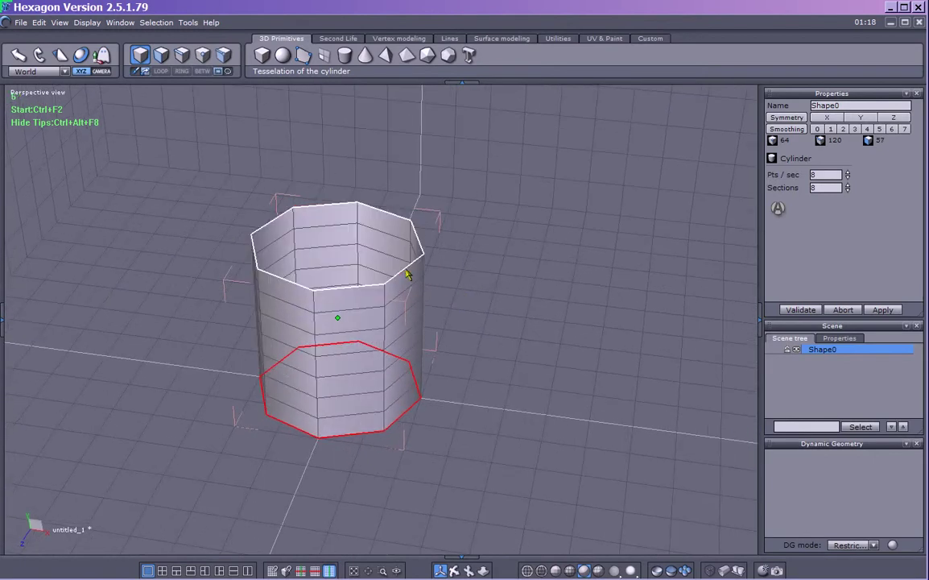
middle_click_drag(529, 276, 522, 156)
key("Delete")
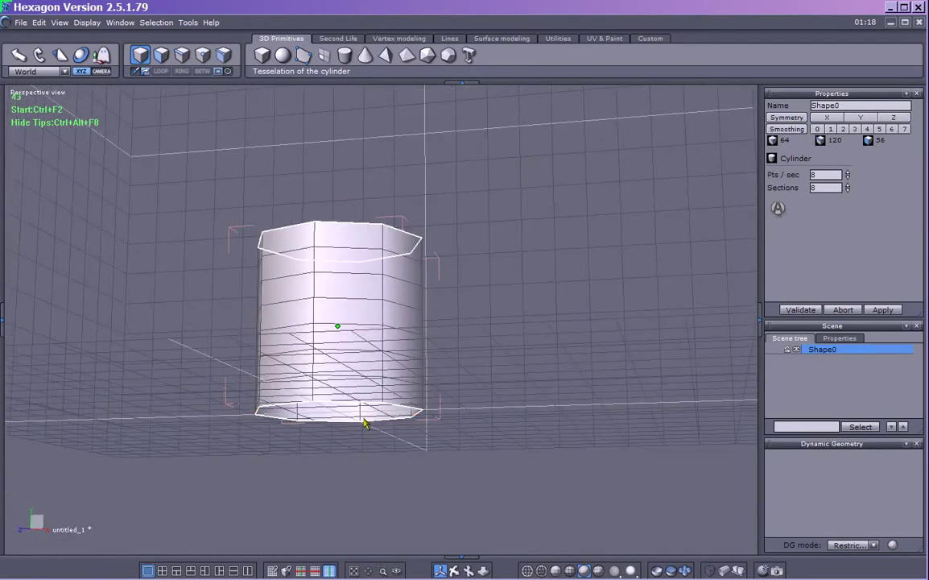
key("ctrl+z")
middle_click_drag(370, 411, 415, 426)
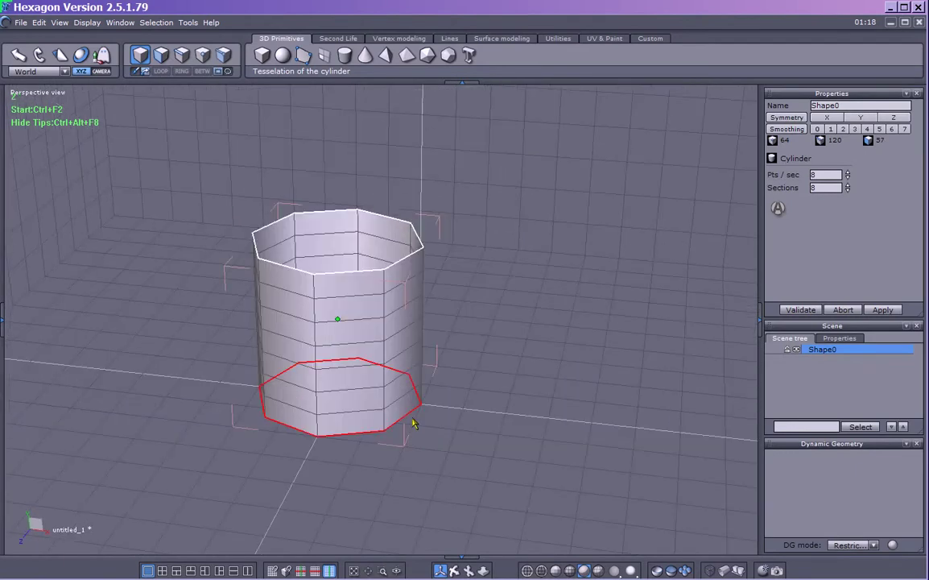
left_click(366, 262)
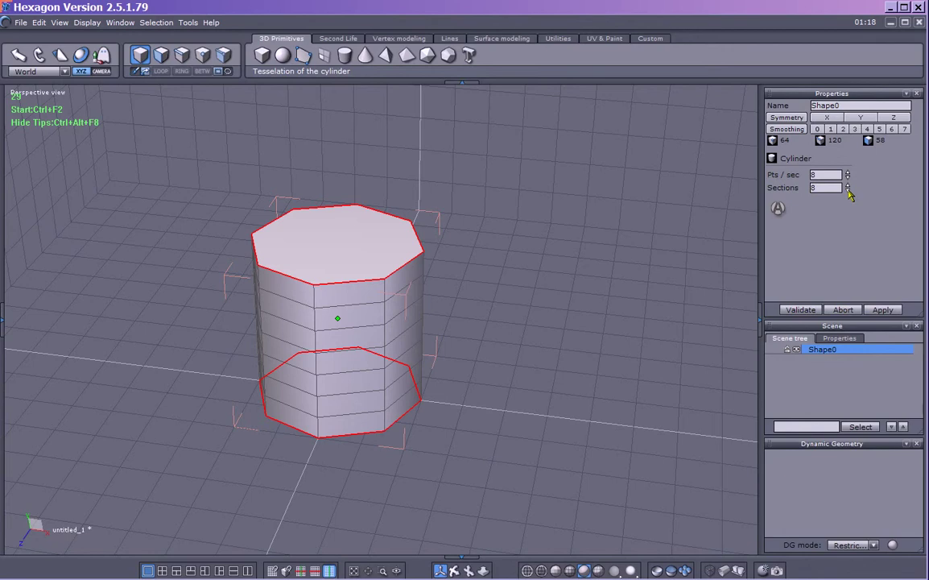
Step: Try a higher section count on the cylinder, such as 11, and return it to 8
left_click(848, 187)
left_click(849, 187)
left_click(848, 186)
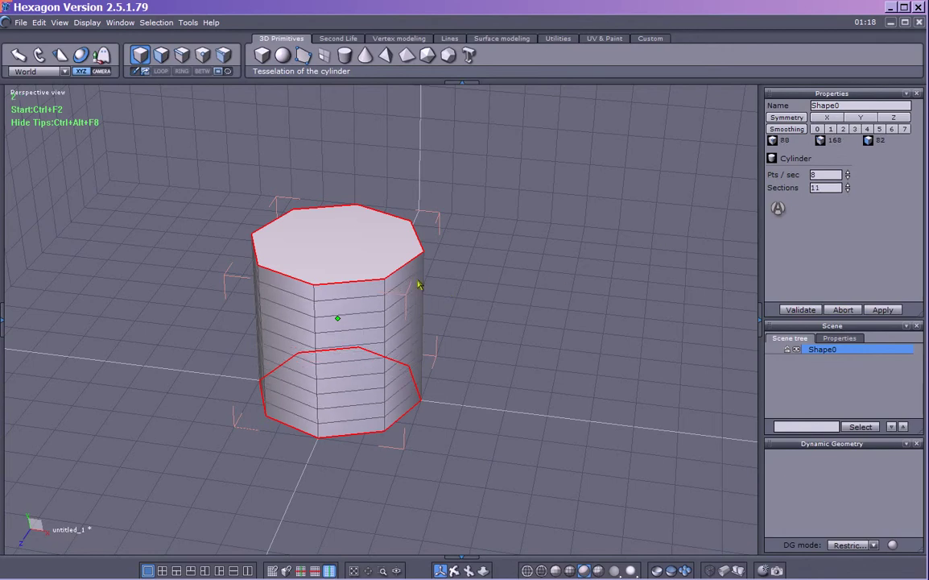
left_click(848, 185)
left_click(848, 190)
left_click(848, 190)
left_click(848, 190)
left_click(848, 190)
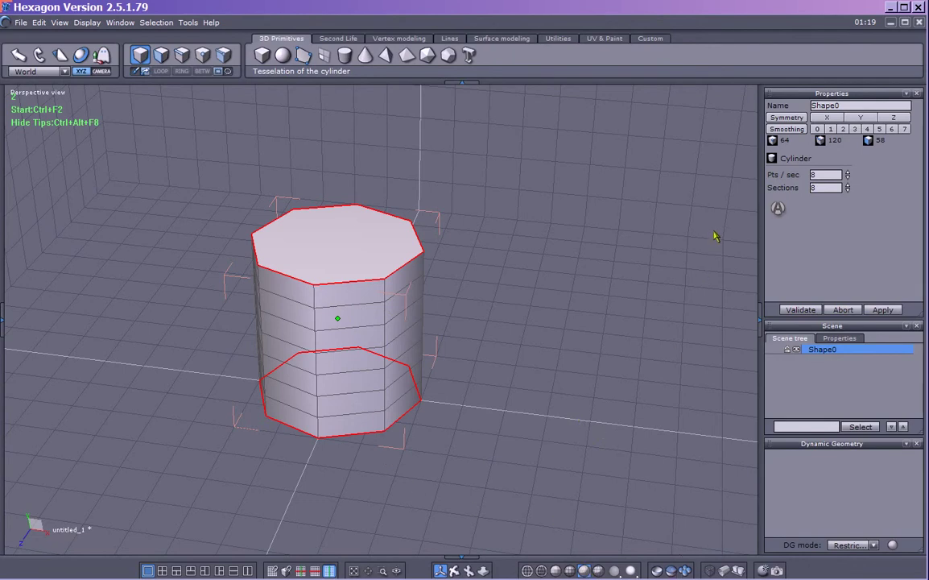
Step: Set the cylinder's points per section to 10 and validate the shape
left_click(848, 173)
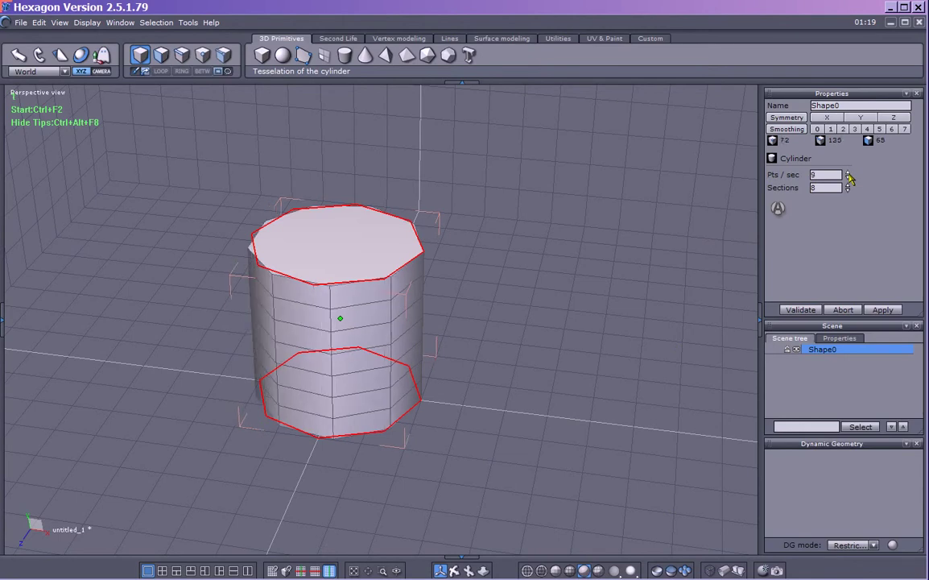
left_click(849, 175)
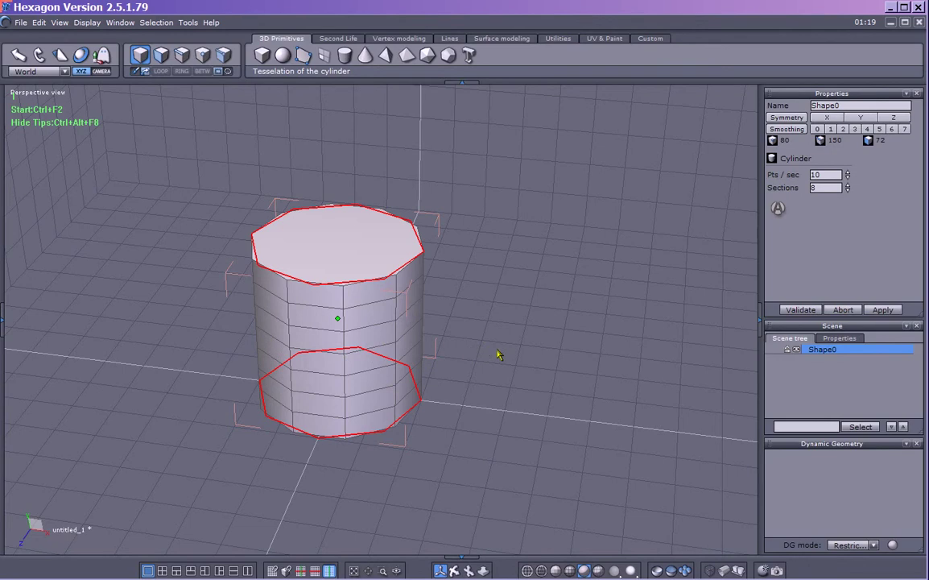
left_click(802, 310)
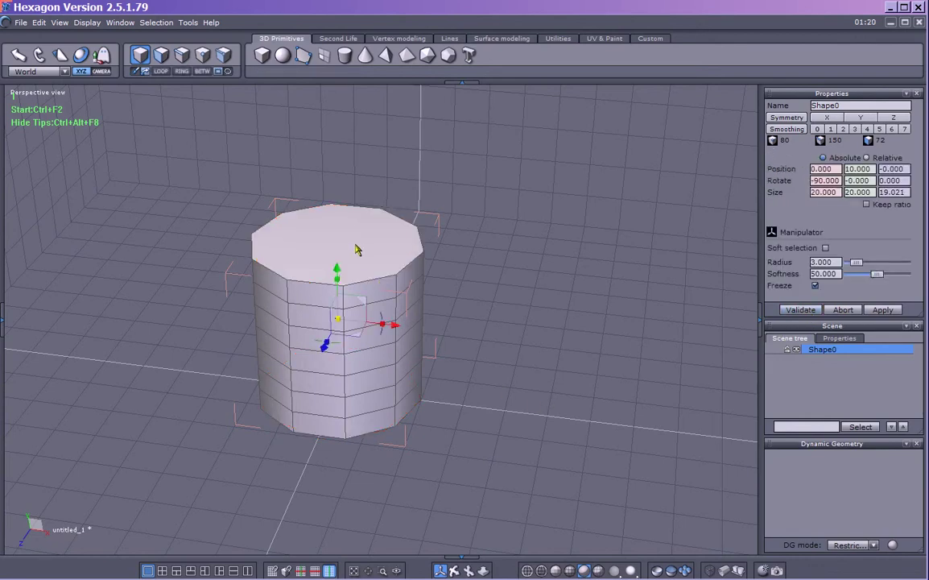
Step: Compare the automatic, point, edge, face and object selection modes on the cylinder, ending in face selection
middle_click_drag(440, 436, 443, 408)
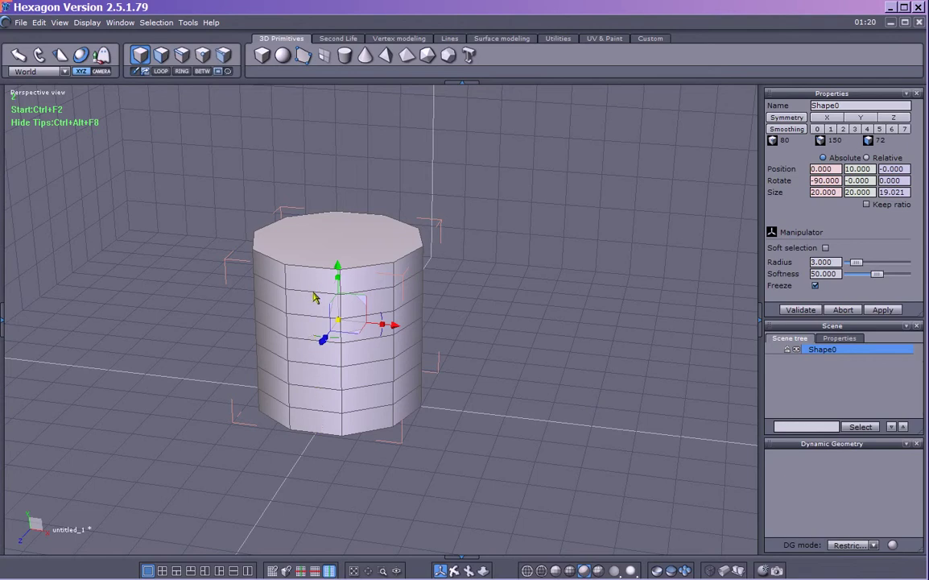
key("F5")
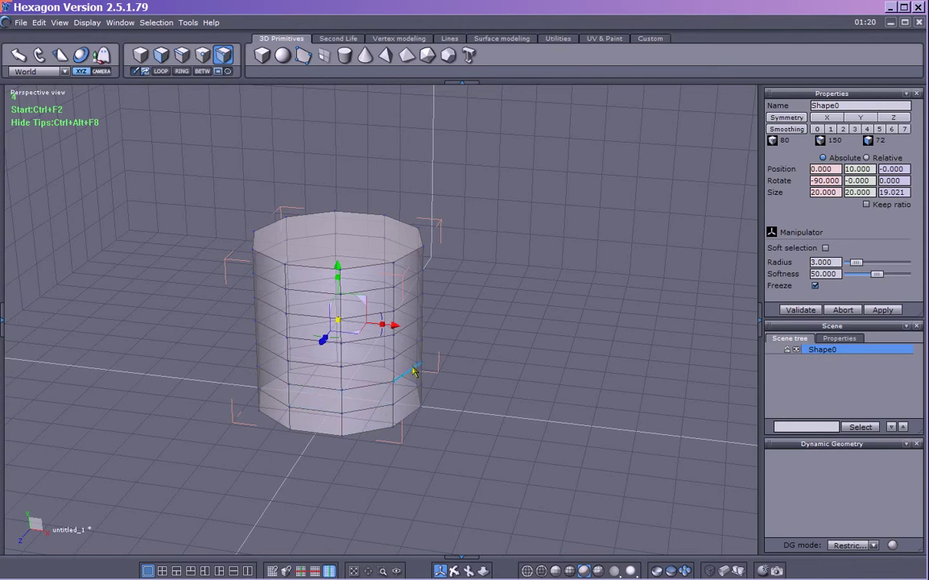
mouse_move(557, 337)
middle_mouse_down()
mouse_move(527, 418)
mouse_move(583, 280)
mouse_move(568, 279)
mouse_move(570, 319)
mouse_move(555, 341)
middle_mouse_up()
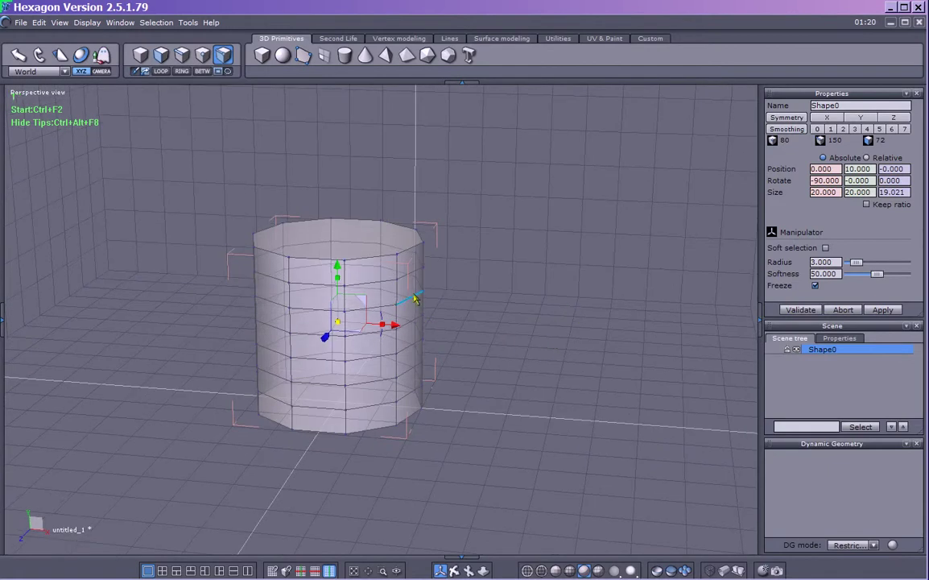
left_click(577, 320)
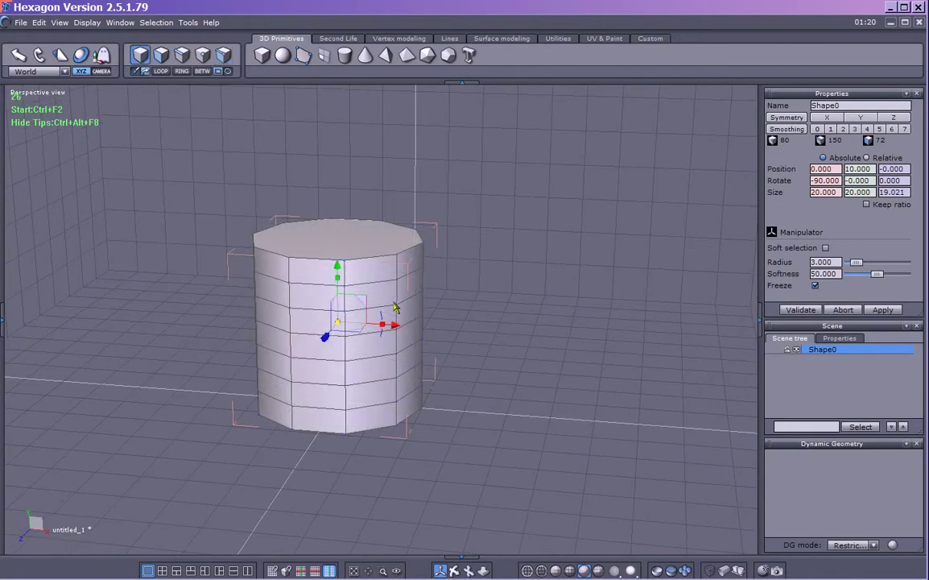
left_click(302, 298)
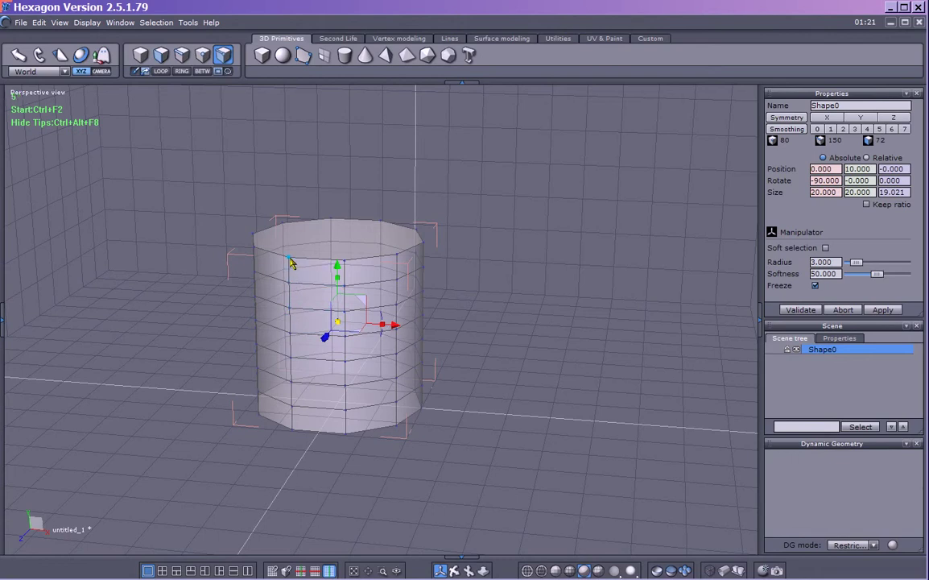
left_click(203, 56)
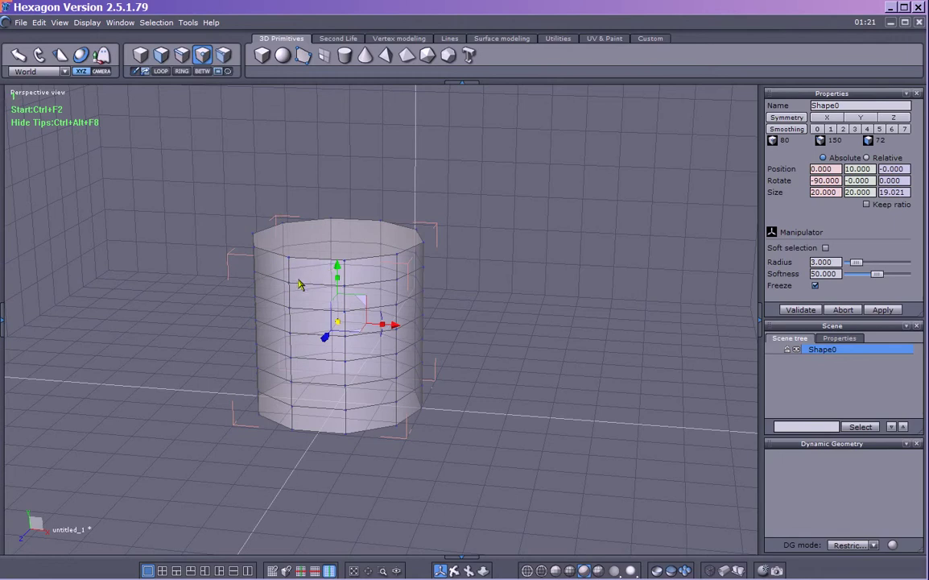
left_click(182, 55)
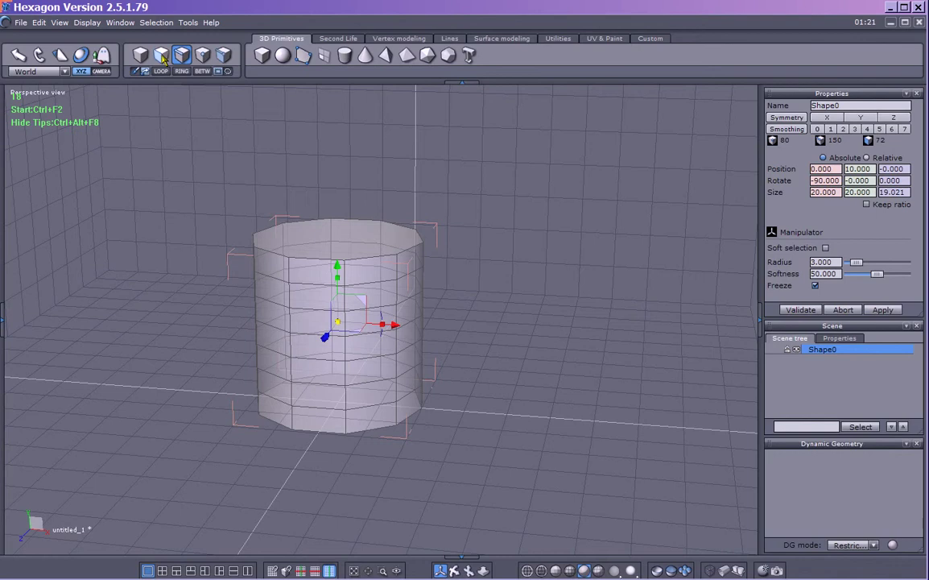
left_click(162, 56)
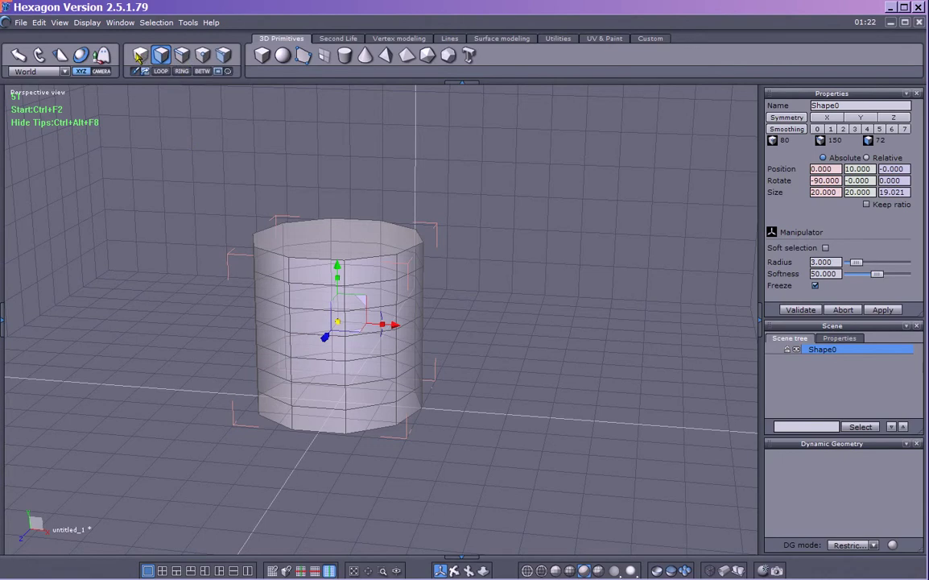
left_click(138, 54)
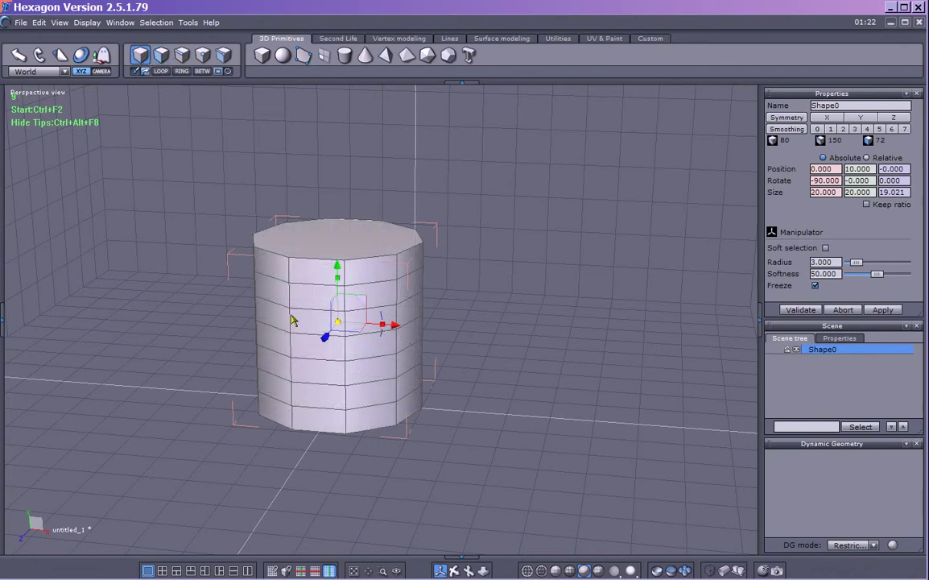
left_click(162, 61)
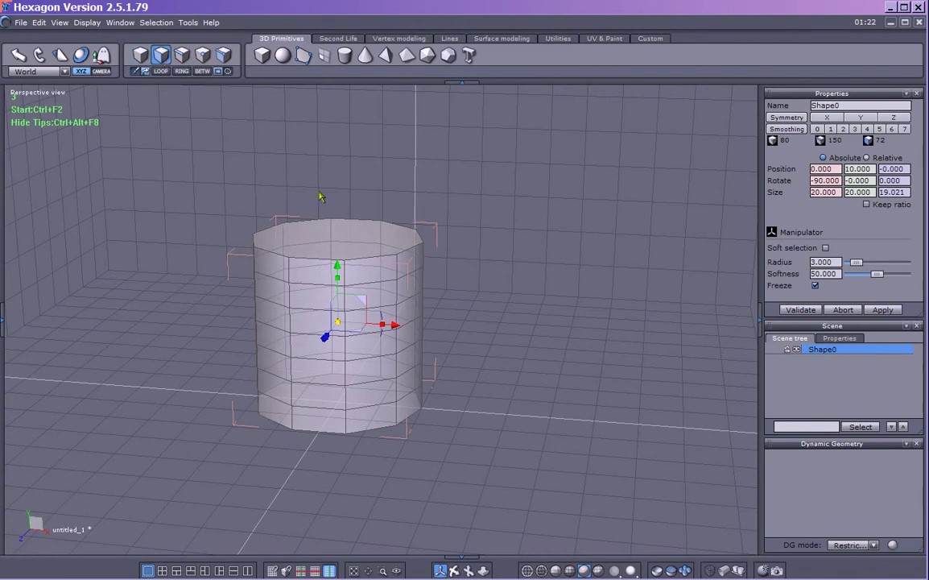
Step: Clear the selection, activate face selection, and select the second-lowest and second-highest faces in one side column of the cylinder
left_click(526, 331)
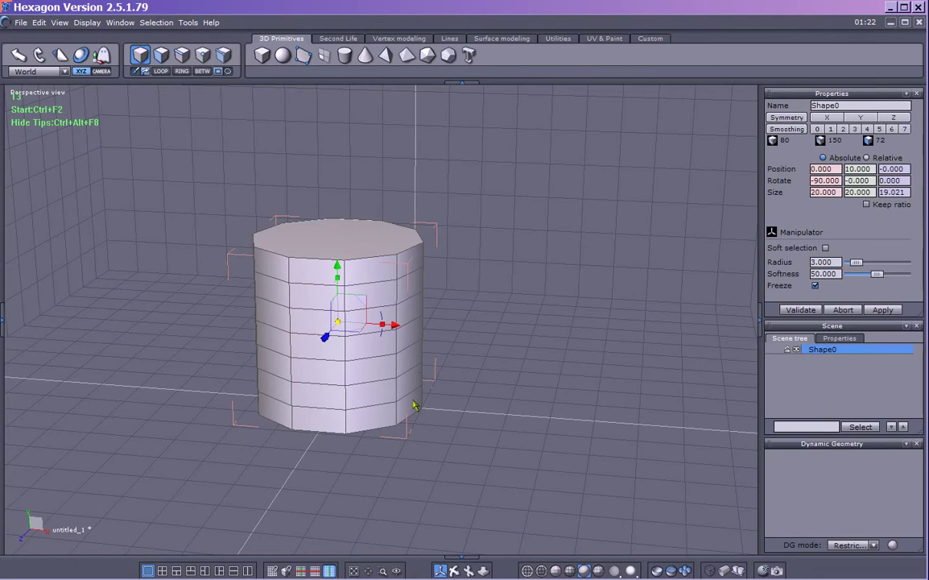
left_click(222, 56)
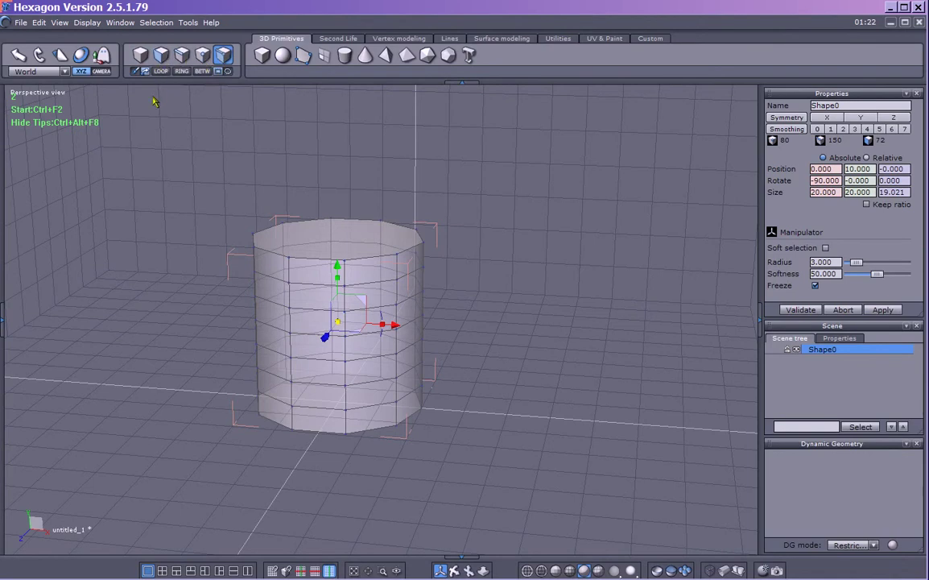
left_click(326, 396)
left_click(391, 412, "shift")
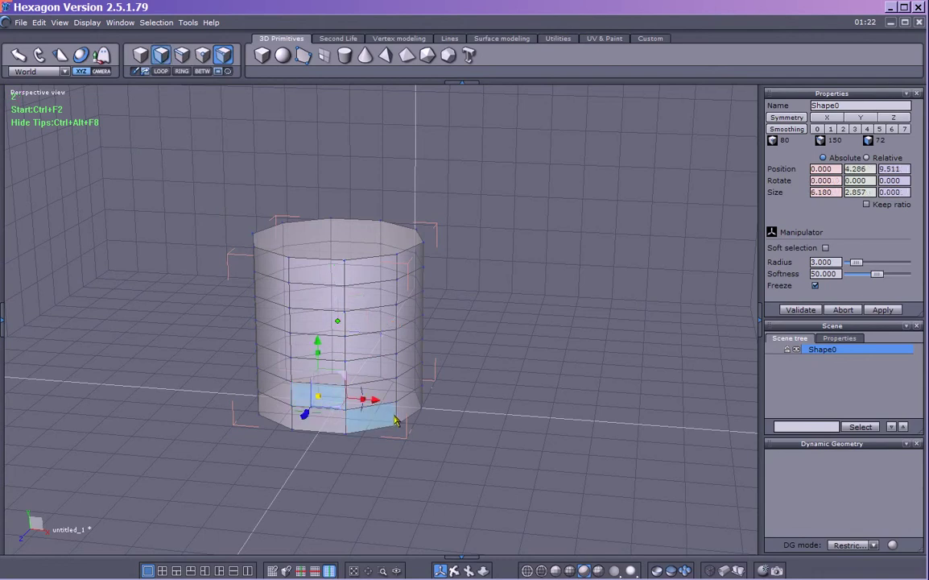
right_click_drag(512, 371, 262, 375)
middle_click_drag(264, 375, 274, 355)
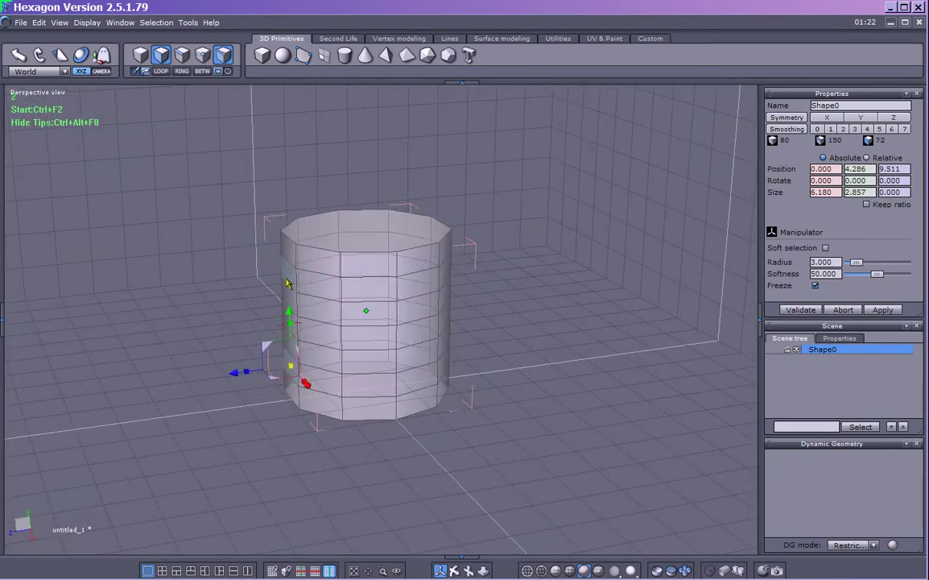
left_click(286, 276, "shift")
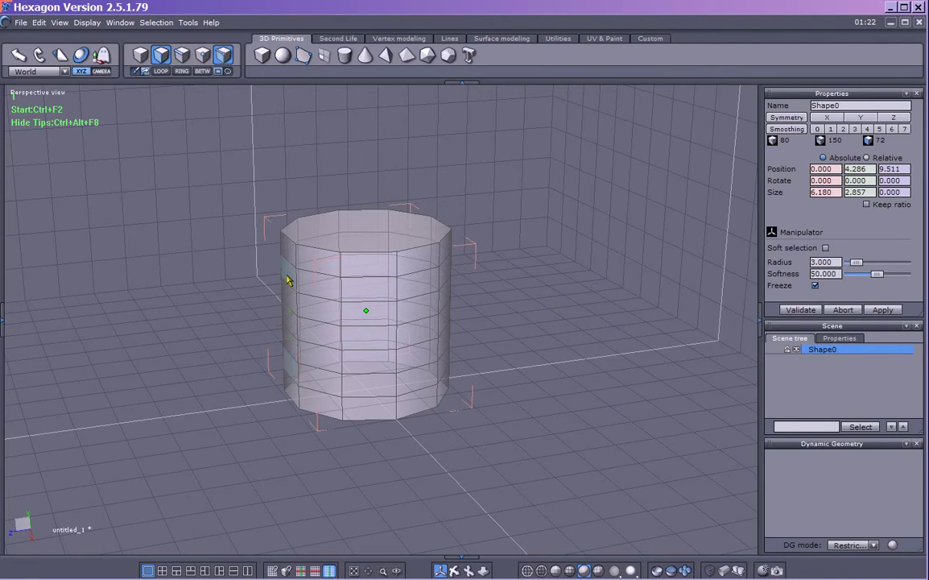
left_click(289, 279)
Step: Add several more non-adjacent side faces in the neighbouring columns to the face selection
middle_click_drag(288, 280, 429, 284)
left_click(376, 315)
left_click(408, 344)
left_click(407, 335, "shift")
left_click(376, 371, "shift")
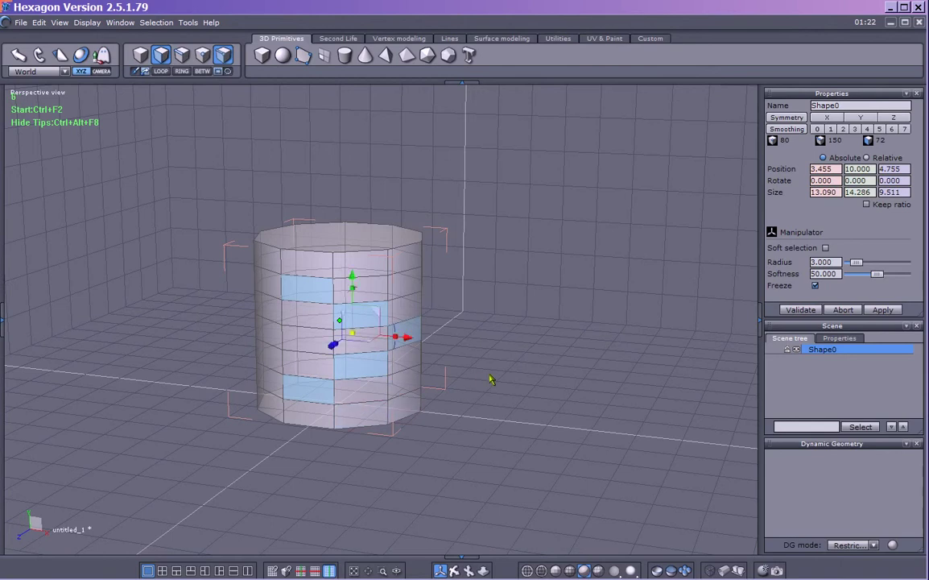
middle_click_drag(490, 379, 415, 405)
left_click(394, 301, "shift")
left_click(399, 371, "shift")
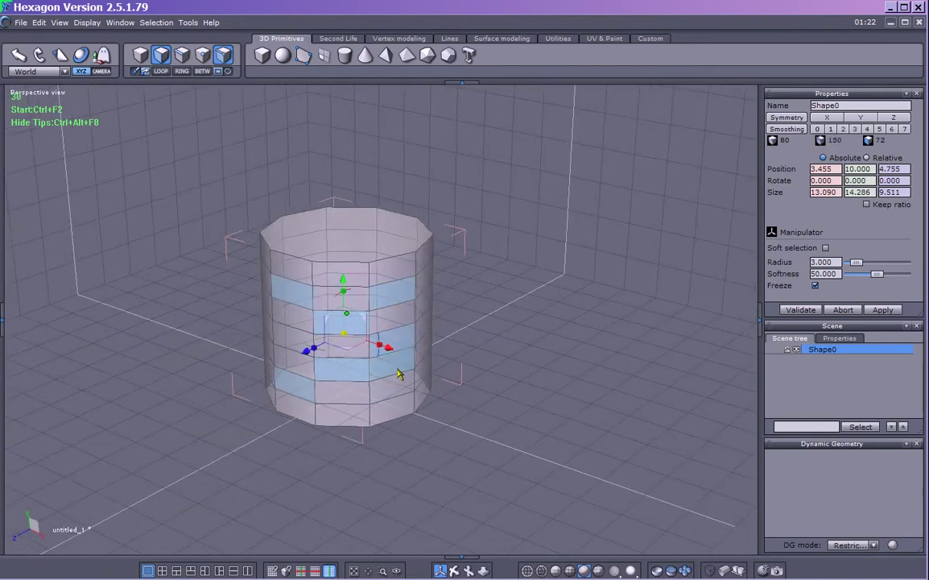
Step: Deselect the extra faces in the neighbouring columns, keeping the two faces of the first column selected
left_click(351, 377, "shift")
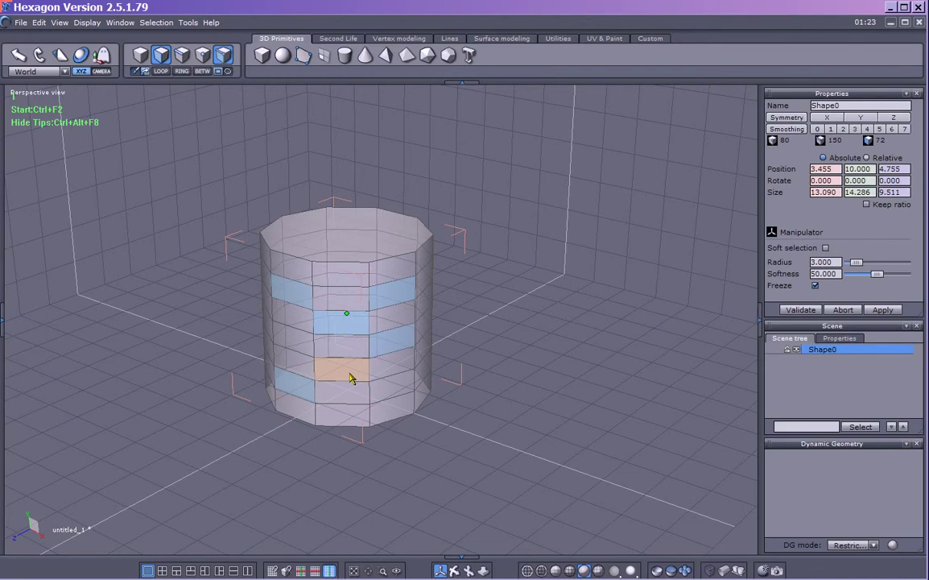
left_click(388, 349, "ctrl")
left_click(361, 329, "ctrl")
left_click(393, 298, "ctrl")
Step: Add faces from the adjacent column to the selection and remove them from it again
middle_click_drag(271, 359, 351, 350)
left_click(362, 332, "shift")
left_click(361, 348, "shift")
left_click(363, 373, "shift")
left_click(364, 353, "ctrl")
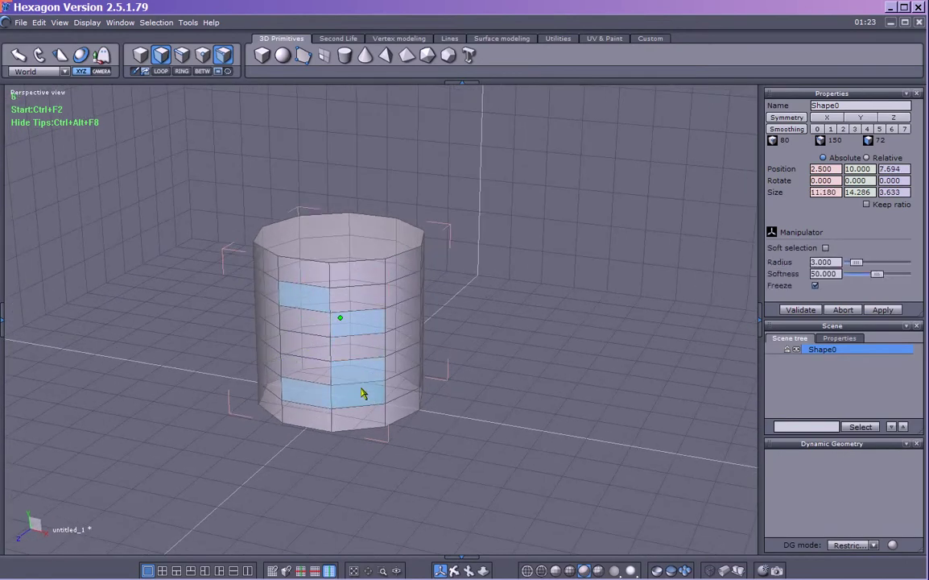
left_click(360, 375, "ctrl")
left_click(362, 330, "ctrl")
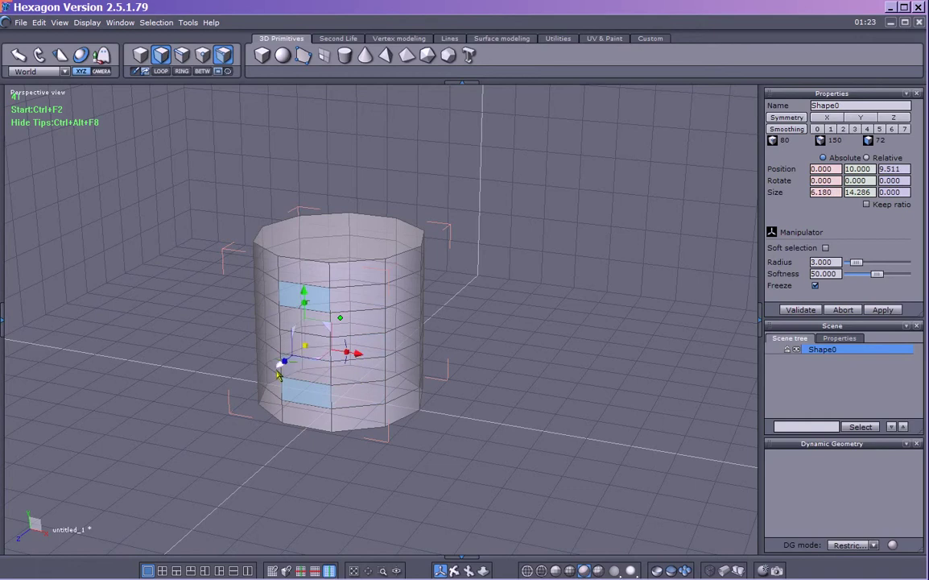
Step: Try adding and removing side faces between and beside the two selected faces, ending with only that pair selected
mouse_move(208, 365)
middle_mouse_down()
mouse_move(216, 351)
mouse_move(207, 348)
middle_mouse_up()
middle_click_drag(461, 362, 394, 392)
left_click(344, 326, "shift")
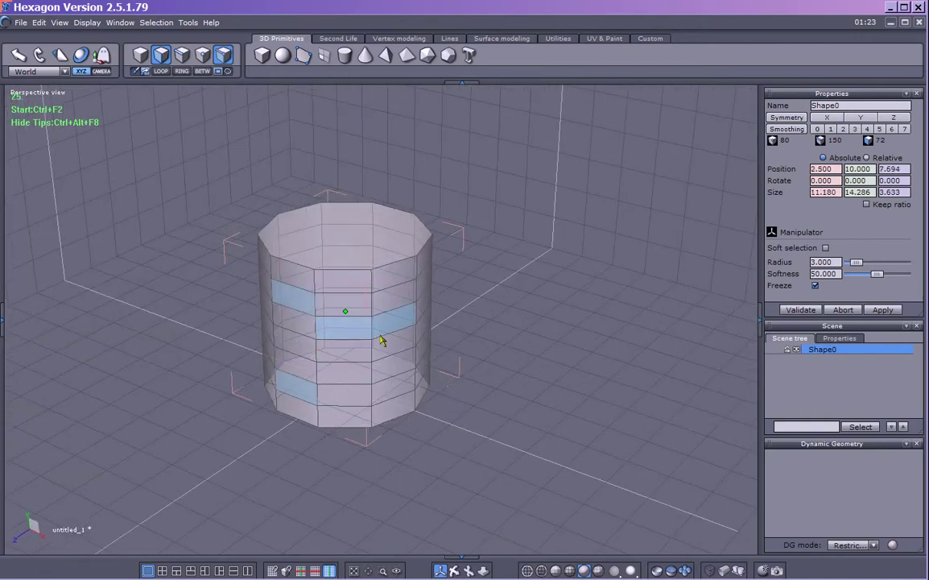
middle_click_drag(530, 330, 411, 321)
left_click(408, 321, "shift")
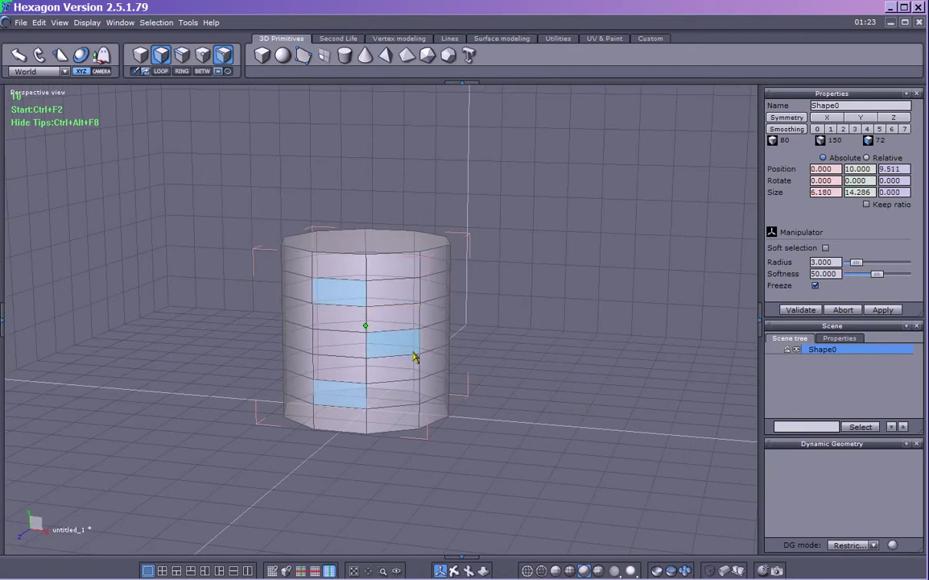
left_click(428, 339, "shift")
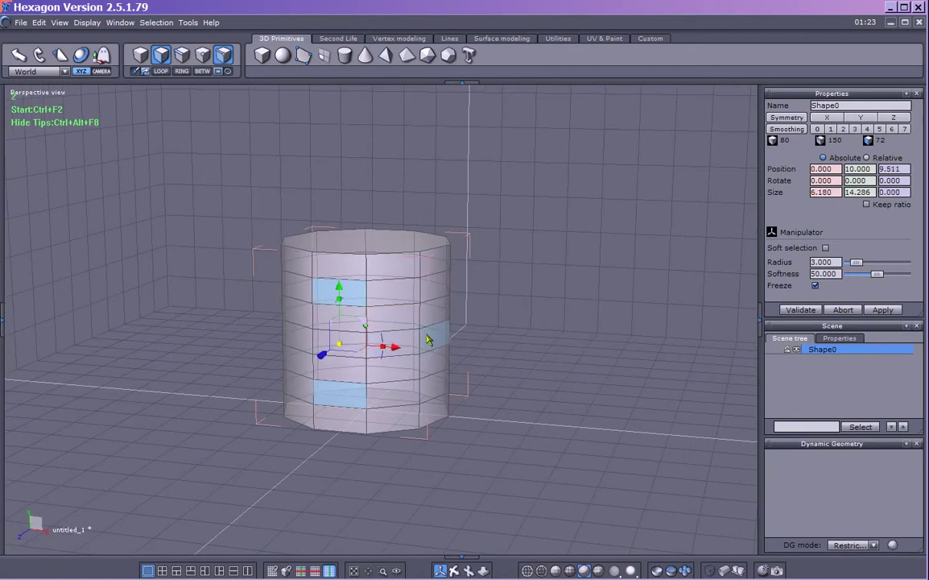
left_click(368, 318, "shift")
left_click(368, 320, "ctrl")
left_click(359, 306, "shift")
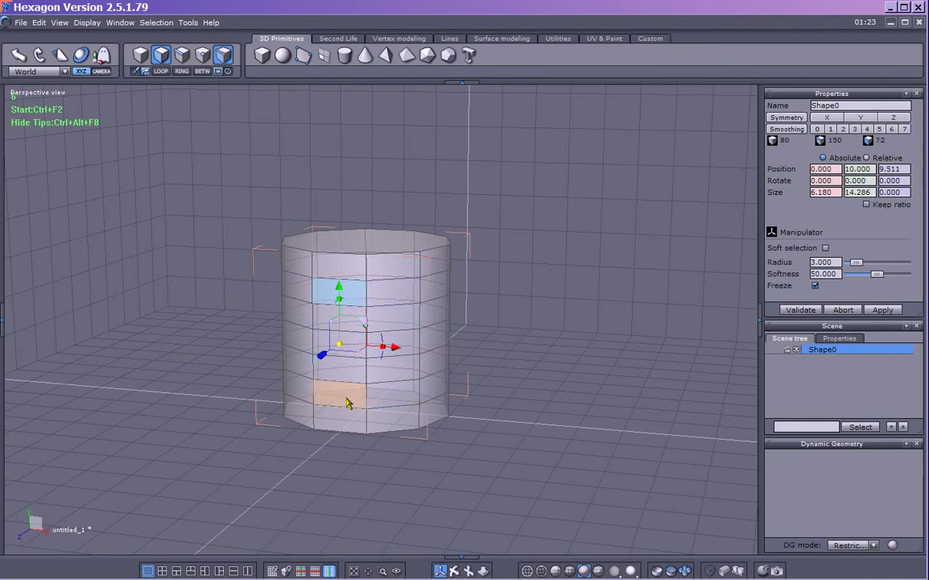
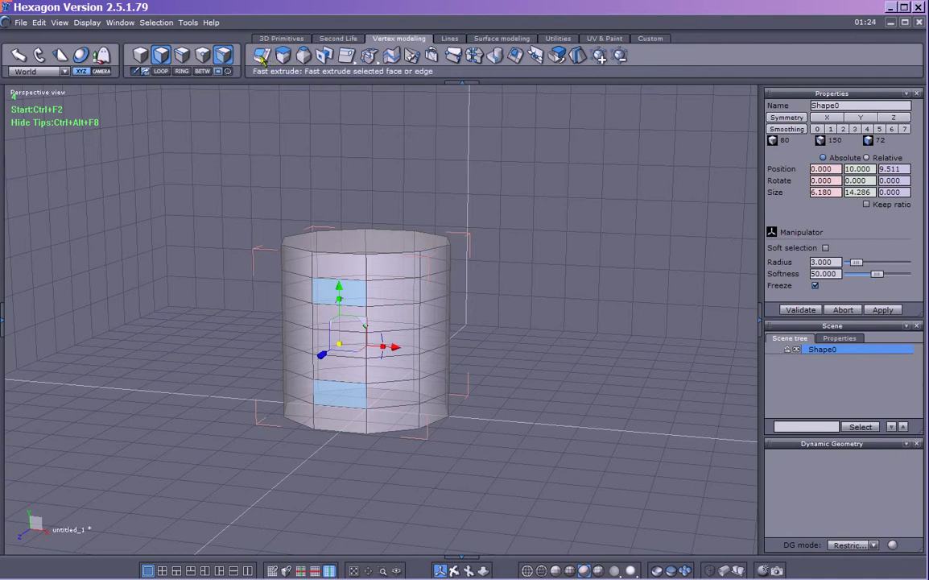
Step: Start Fast Extrude on the two selected faces, leave it without extruding, and clear the face selection
left_click(263, 59)
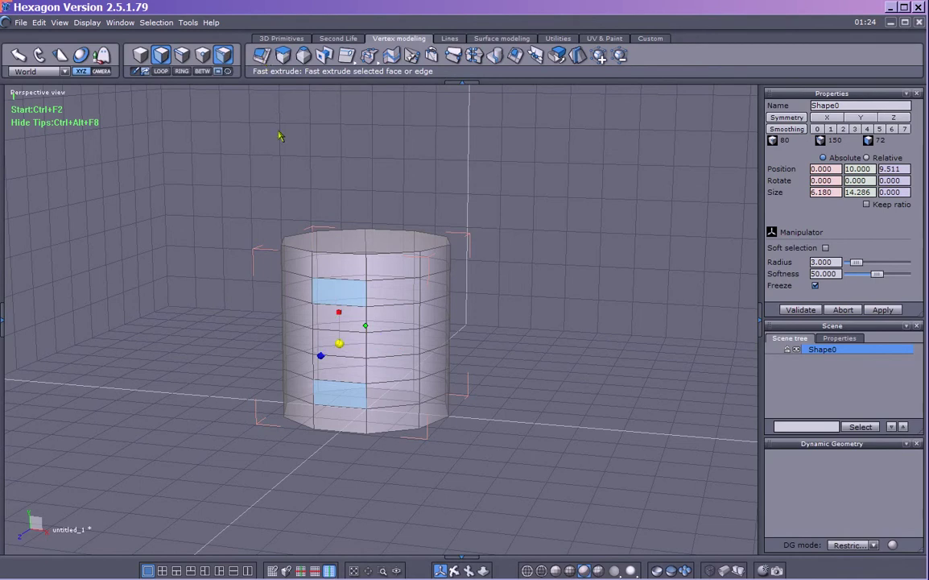
left_click(339, 352)
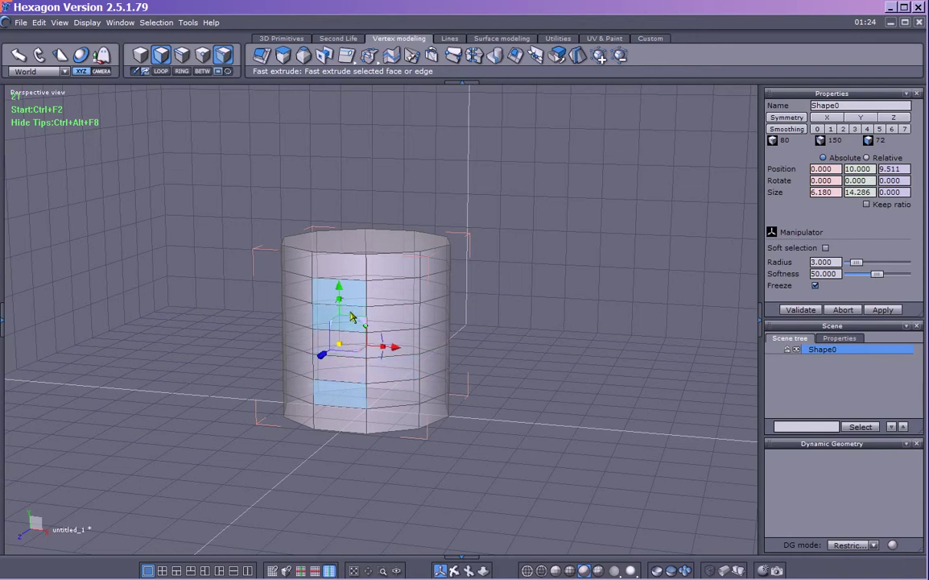
left_click(345, 401)
left_click(554, 372)
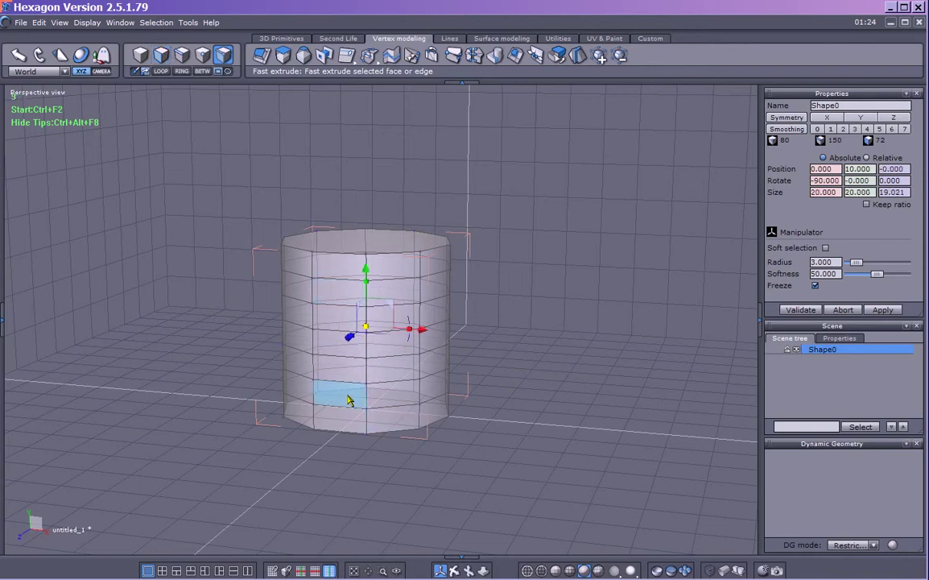
Step: Select a lower side face with a higher face in the neighbouring column, and reduce the selection to that higher face
left_click(396, 319, "shift")
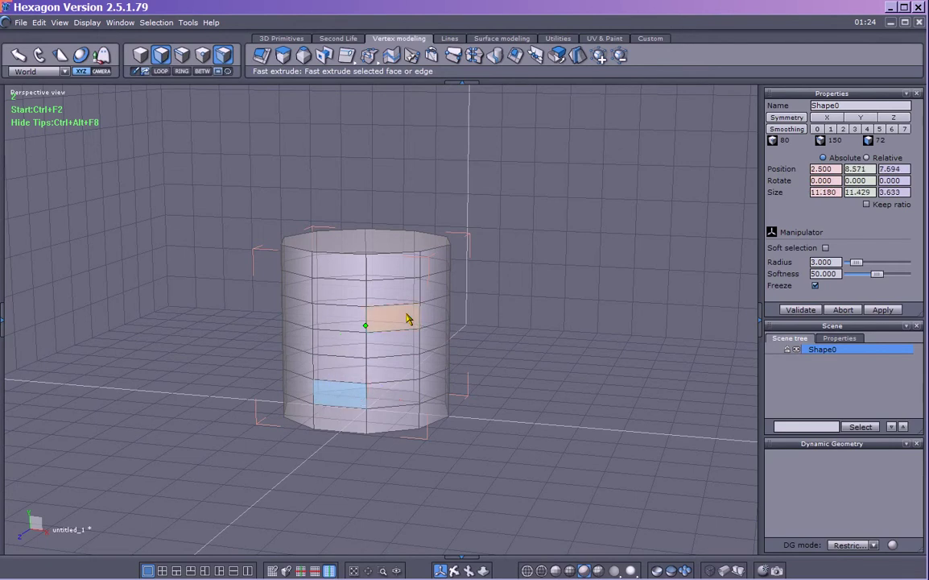
left_click(433, 337, "shift")
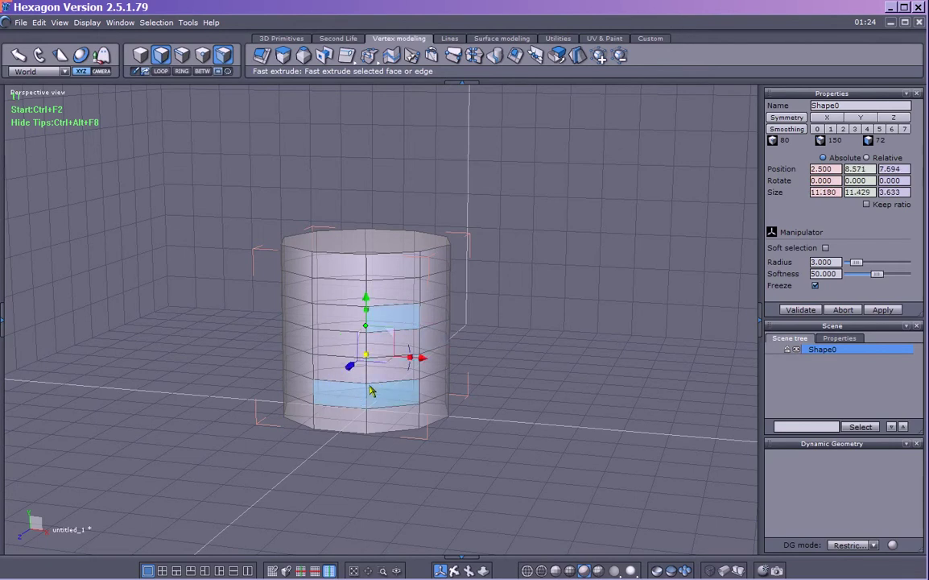
left_click(403, 323)
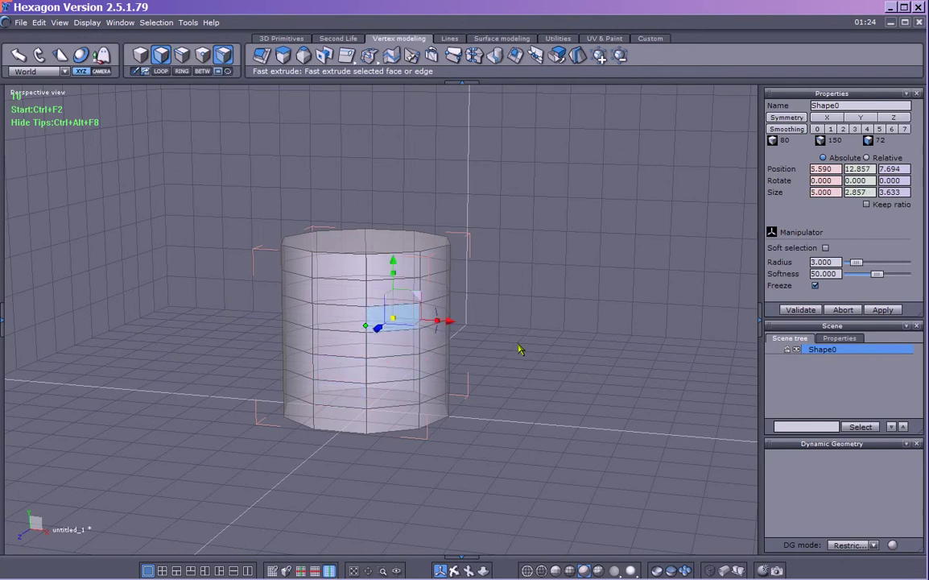
Step: Select the second-lowest and second-highest faces of one side column, and try adding and removing adjacent faces
left_click(340, 402)
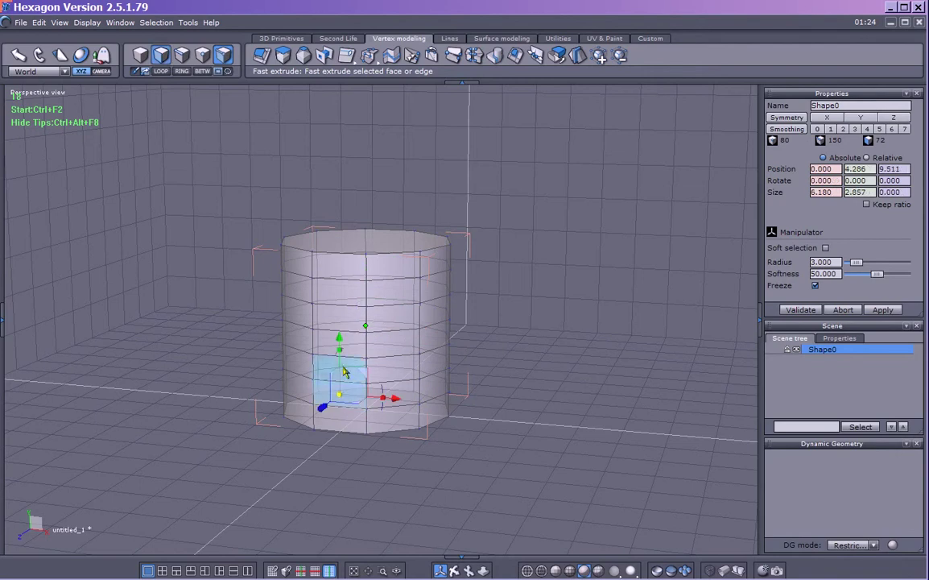
left_click(345, 302, "shift")
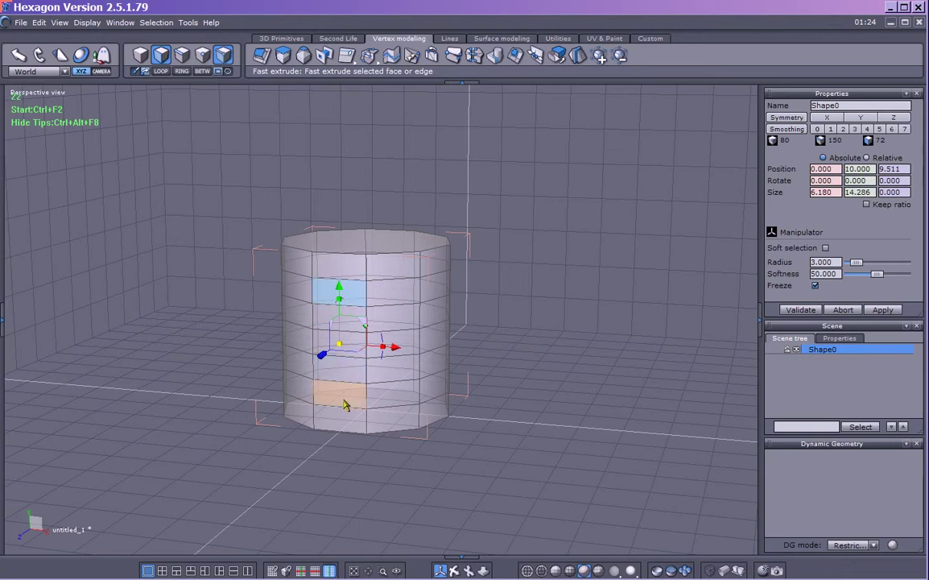
left_click(330, 317, "shift")
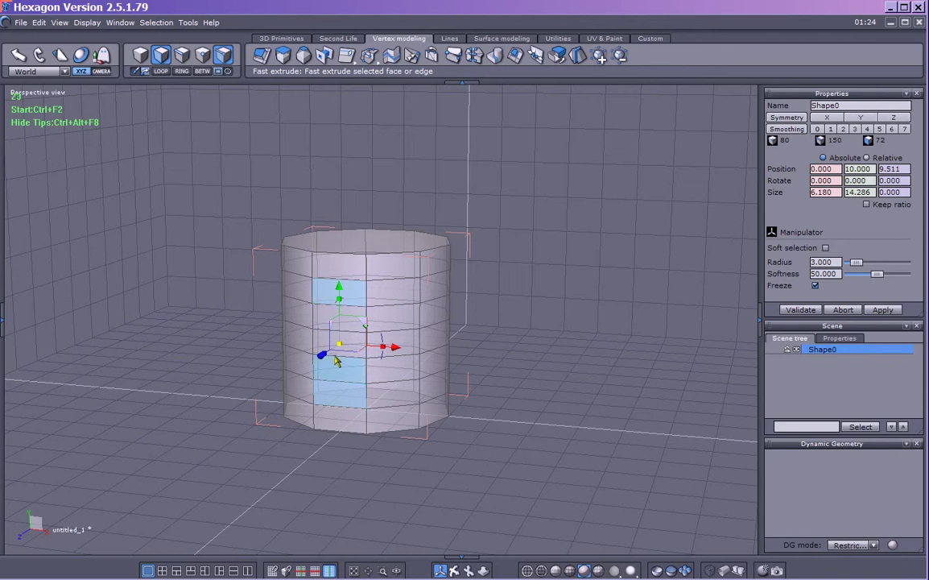
left_click(339, 317, "ctrl")
left_click(387, 289, "shift")
left_click(387, 280, "ctrl")
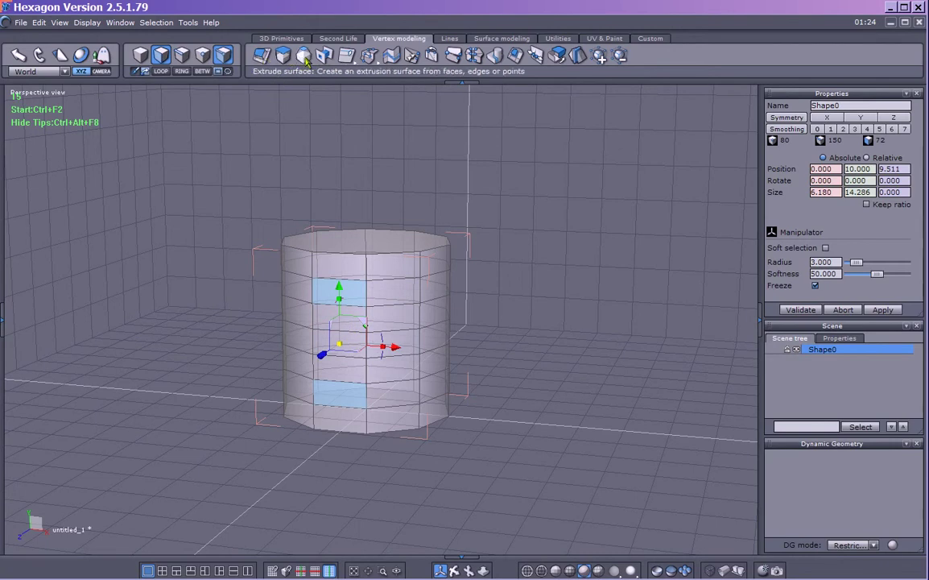
left_click(319, 266, "shift")
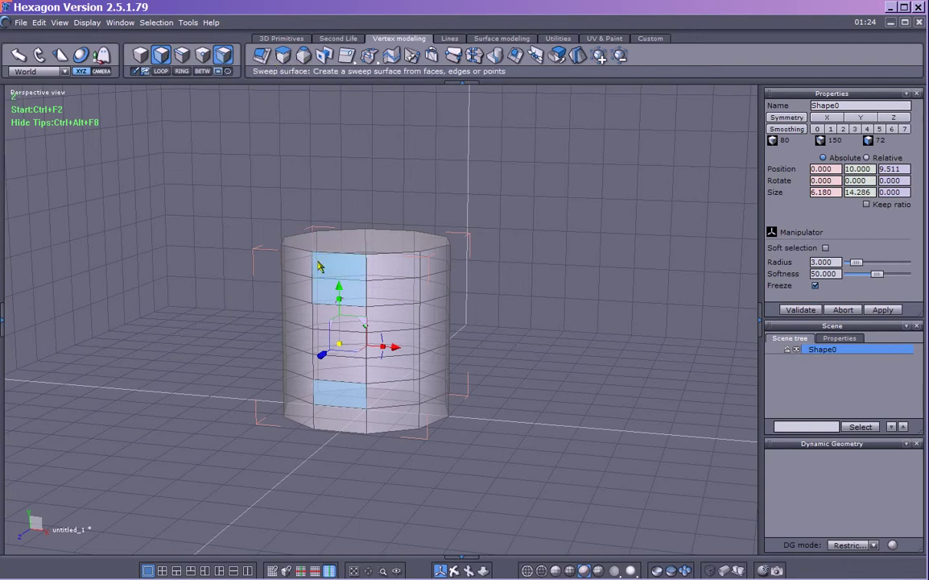
left_click(352, 257, "ctrl")
left_click(351, 296)
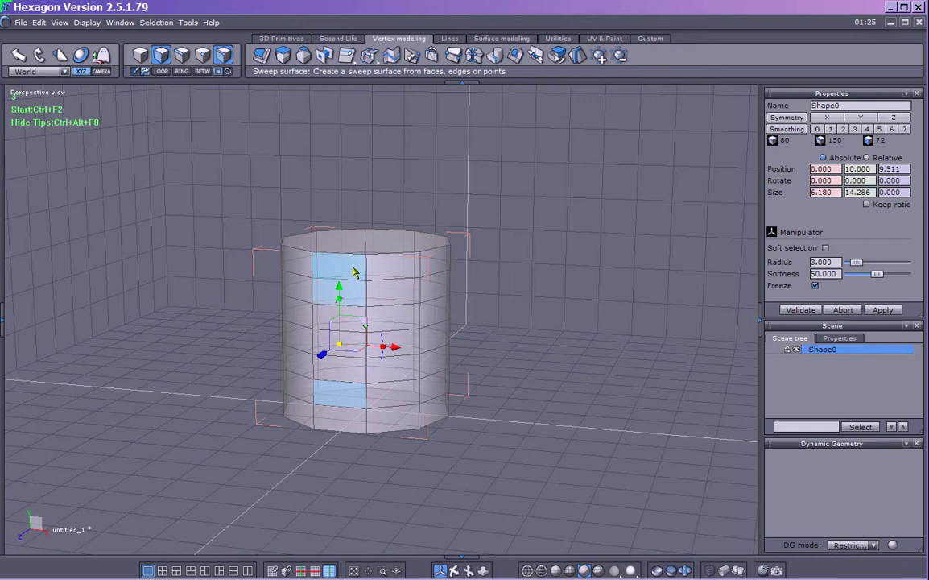
left_click(264, 57)
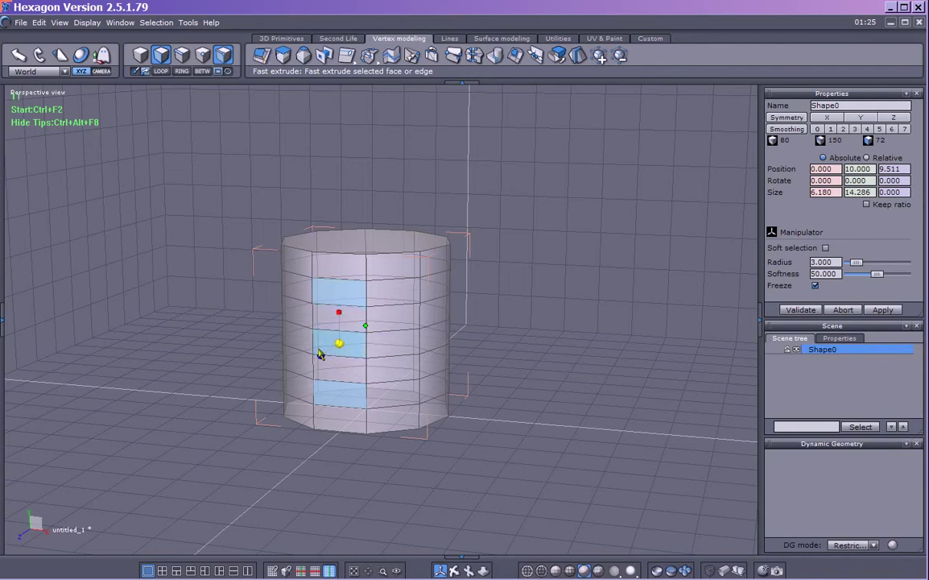
middle_click_drag(530, 361, 302, 301)
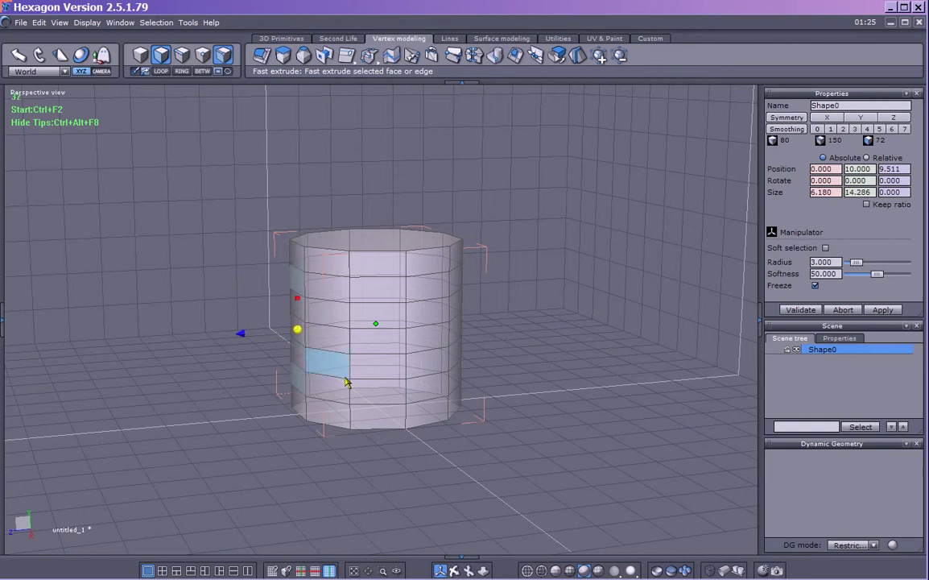
key("Escape")
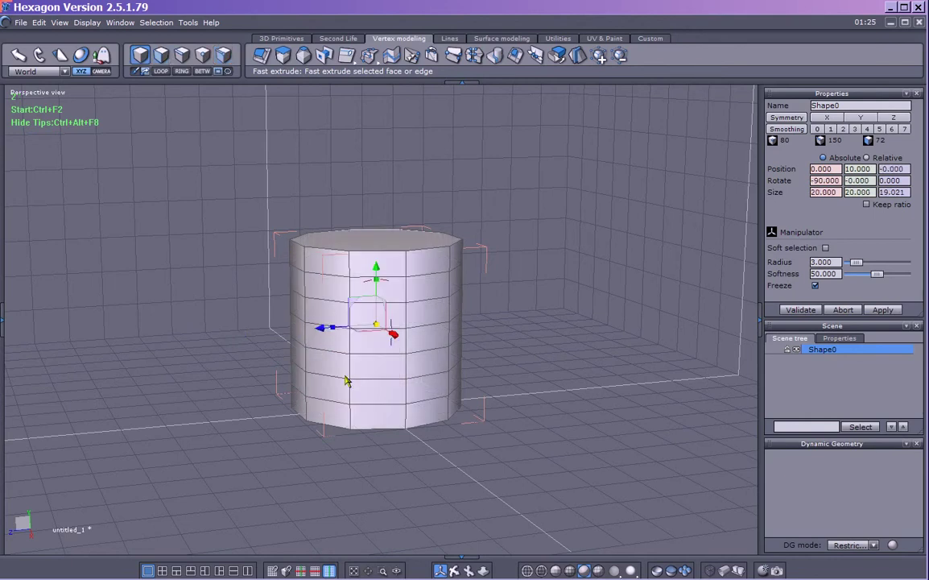
Step: Activate face selection and select the second-highest and second-lowest faces in one side column of the cylinder
middle_click_drag(268, 440, 310, 303)
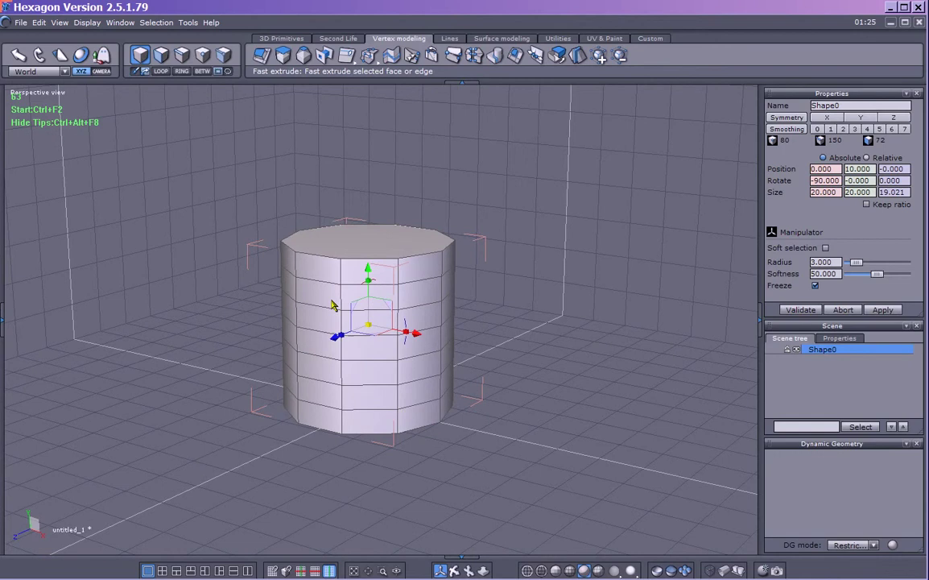
left_click(222, 54)
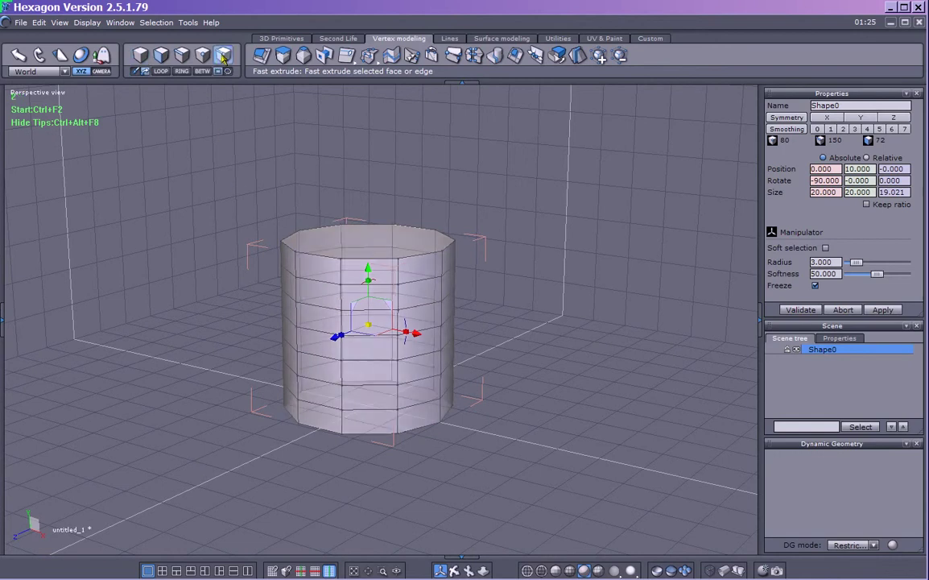
left_click(321, 293)
left_click(326, 391, "shift")
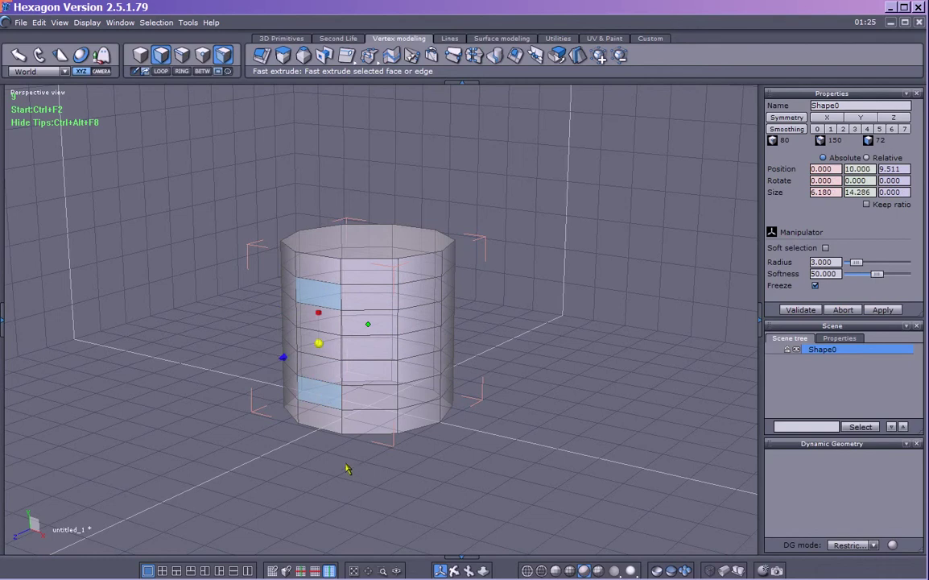
Step: Fast-extrude the two selected faces inward into the cylinder to a Z position of about 7.94
left_click(82, 57)
left_click(336, 373)
middle_click_drag(338, 367, 249, 365)
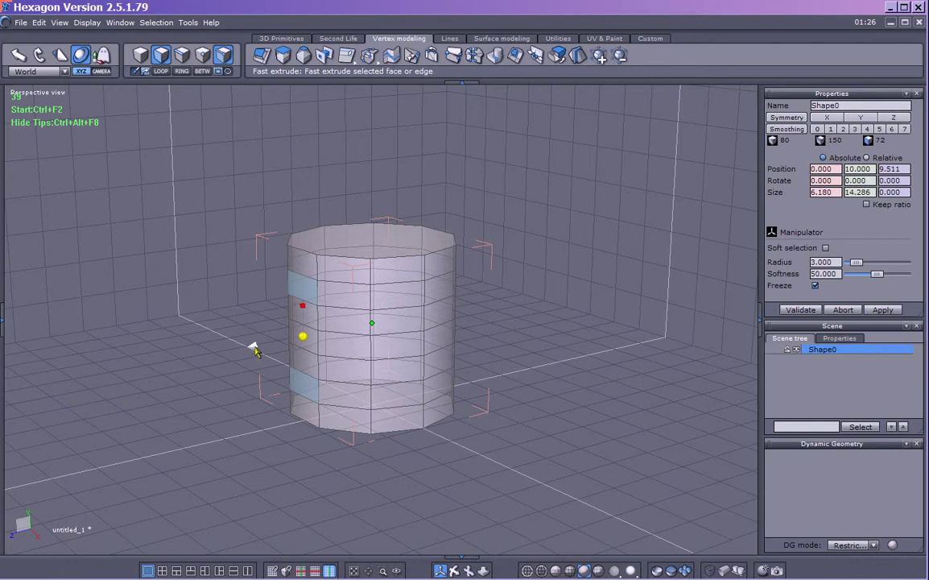
mouse_move(252, 348)
left_mouse_down()
mouse_move(230, 348)
mouse_move(266, 346)
left_mouse_up()
middle_click_drag(215, 379, 245, 357)
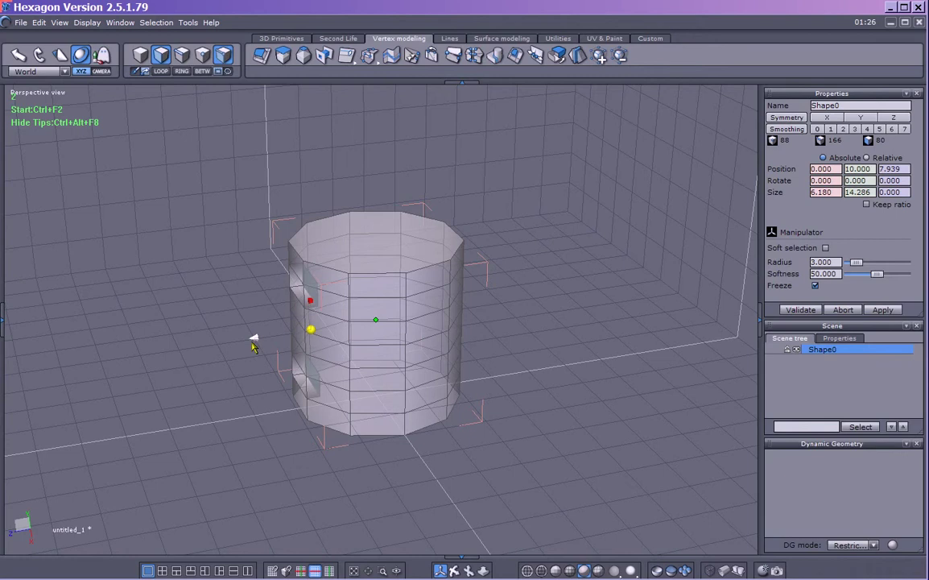
Step: Pull the two selected faces outward to a Z position of about 11.73, and extrude them in place with a slight enlargement to 6.202 by 14.336
left_click_drag(253, 340, 224, 343)
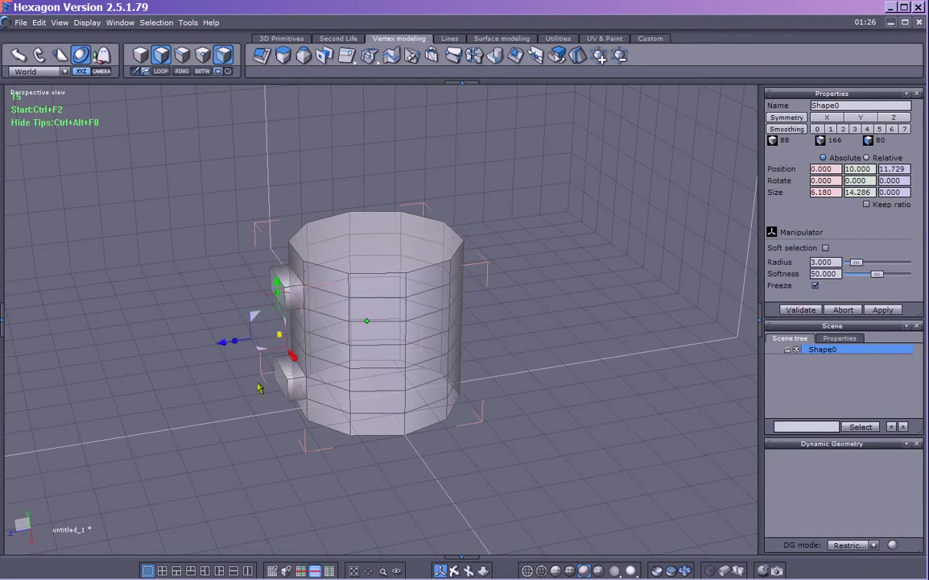
middle_click_drag(217, 401, 297, 441)
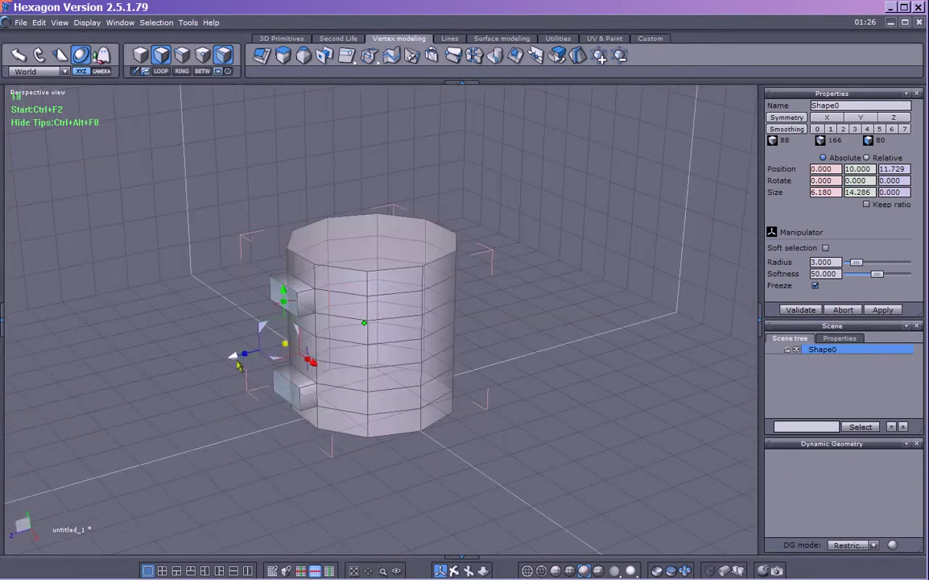
key("ctrl")
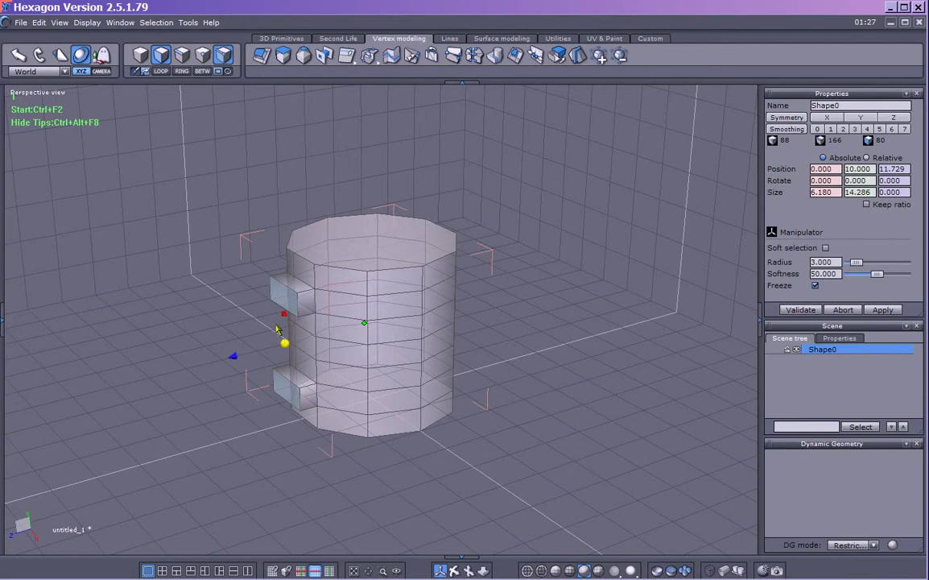
left_click_drag(283, 315, 284, 314, "ctrl")
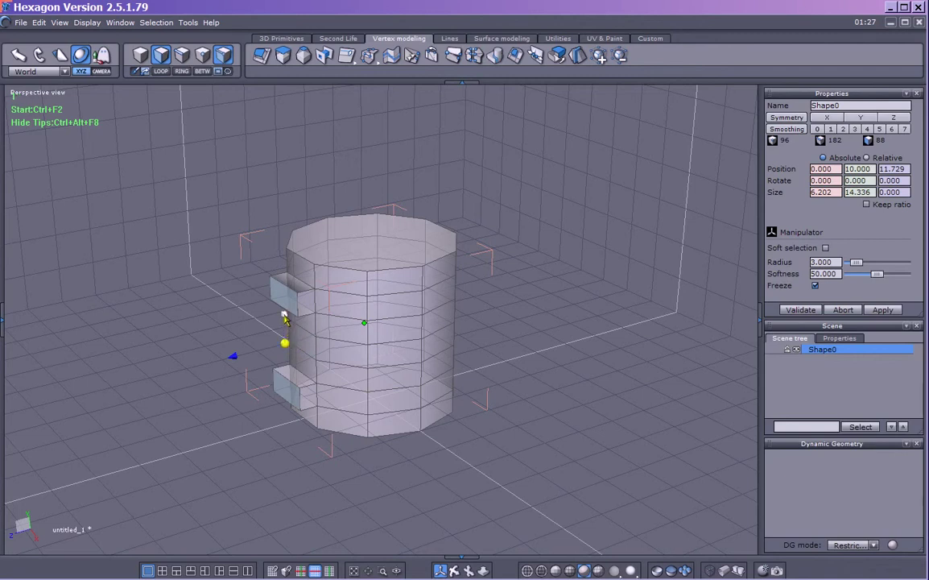
Step: Try extruding the two end faces with an enlargement to about 9.56 by 22.10, and undo that extrusion
left_click_drag(284, 315, 285, 242, "ctrl")
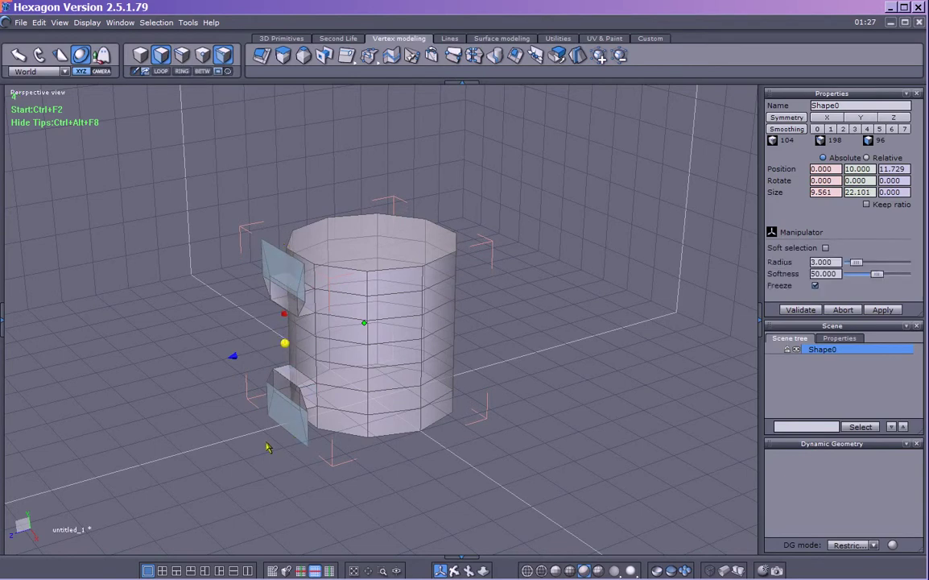
middle_click_drag(245, 439, 172, 443)
key("ctrl+z")
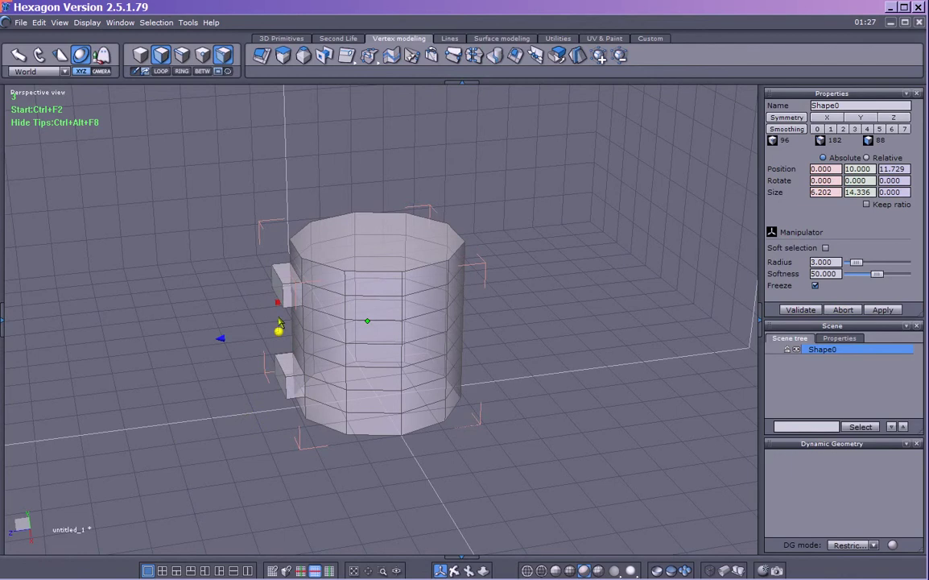
Step: Try extruding the two end faces with a reduction to about 2.94 by 6.81, and undo that extrusion
left_click_drag(277, 302, 263, 380, "ctrl")
middle_click_drag(228, 402, 378, 400)
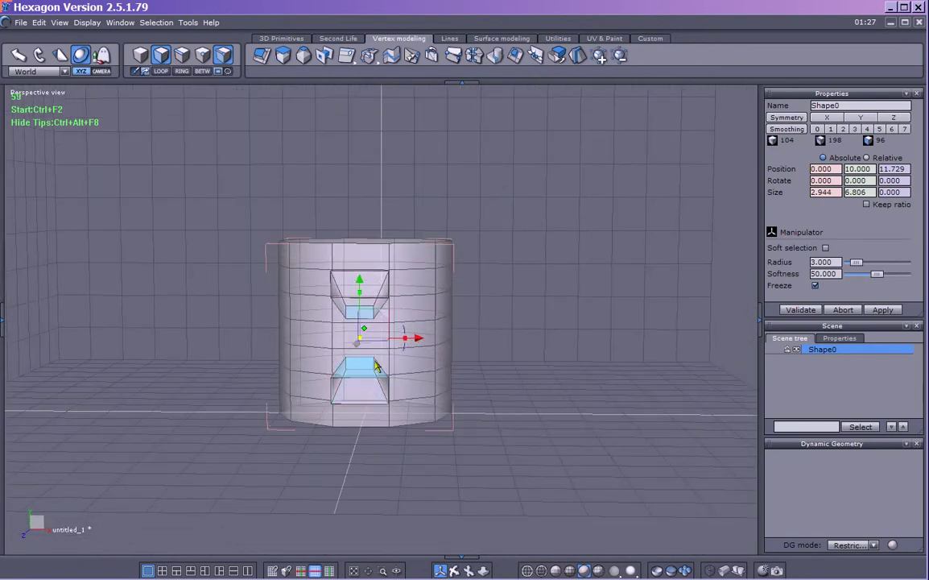
middle_click_drag(501, 385, 468, 394)
key("ctrl+z")
key("ctrl+z")
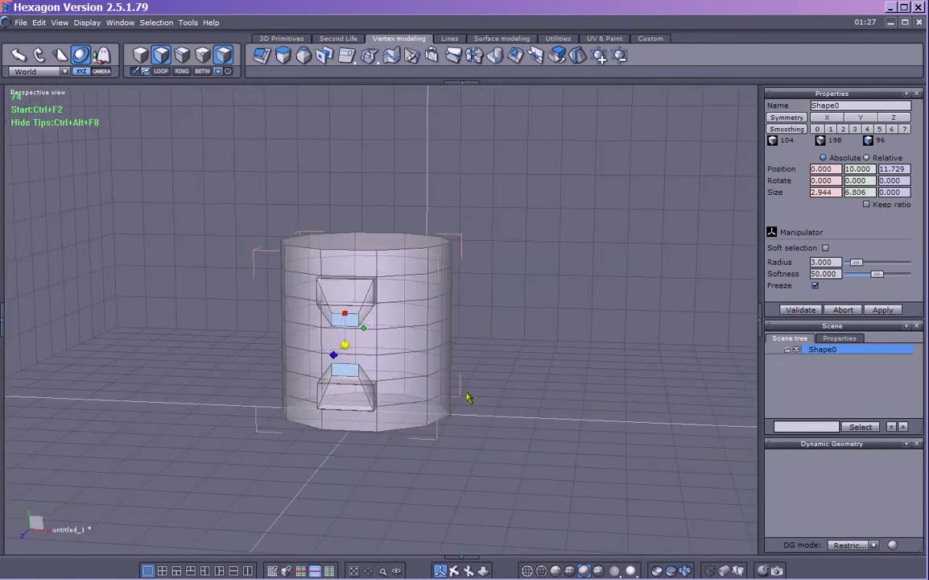
middle_click_drag(513, 371, 346, 379)
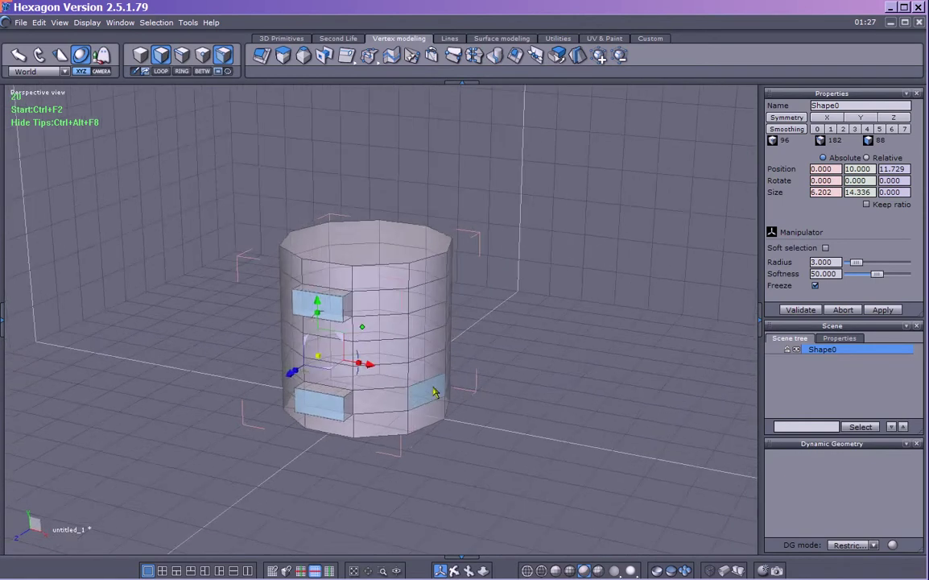
Step: Try extruding the two end faces outward to Z about 14.99 with a taper to about 5.33 by 12.32, and undo it
middle_click_drag(424, 352, 295, 352)
left_click_drag(284, 344, 258, 311, "ctrl")
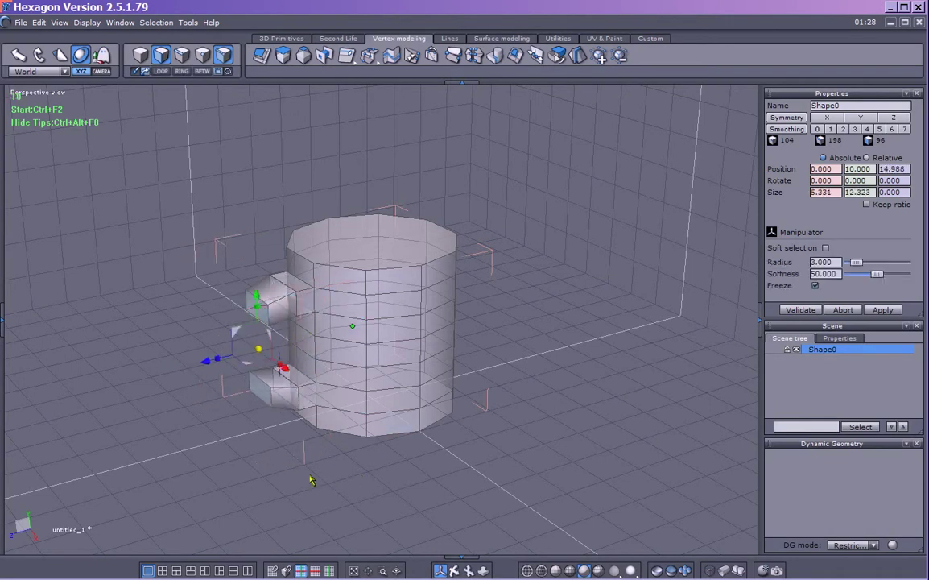
key("ctrl+z")
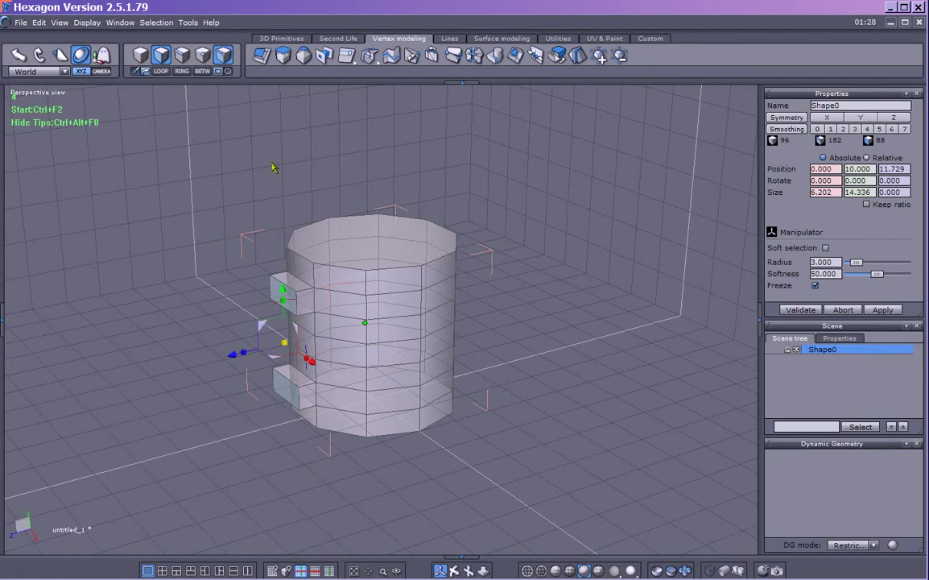
Step: Fast-extrude the two end faces straight outward to a Z position of about 14.50
left_click(262, 57)
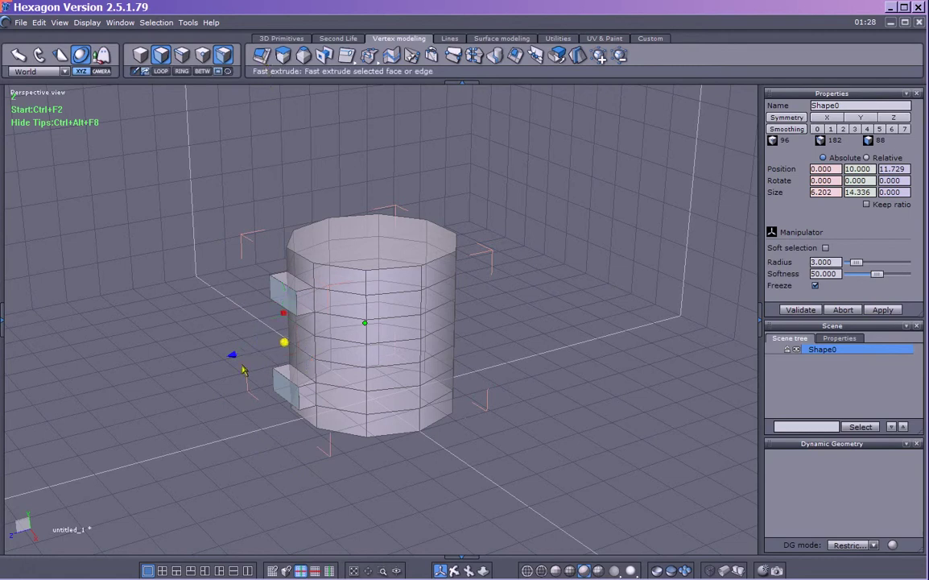
right_click_drag(458, 471, 552, 444)
middle_click_drag(550, 444, 272, 417)
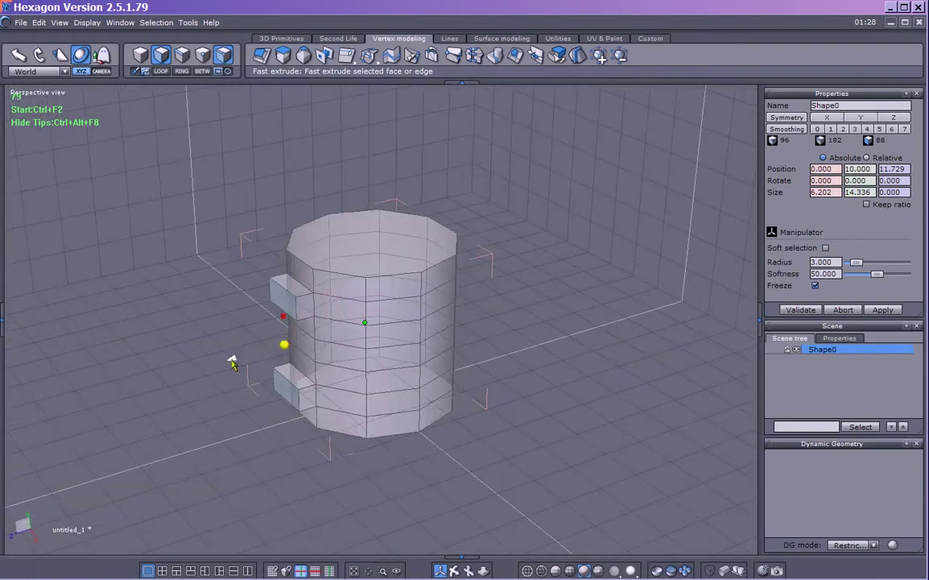
left_click_drag(232, 363, 209, 367)
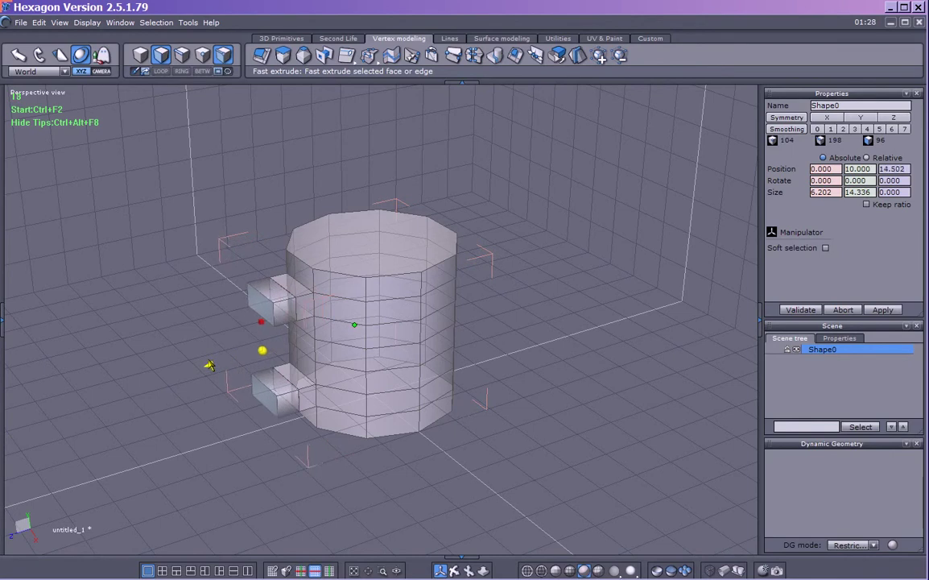
middle_click_drag(398, 436, 287, 400)
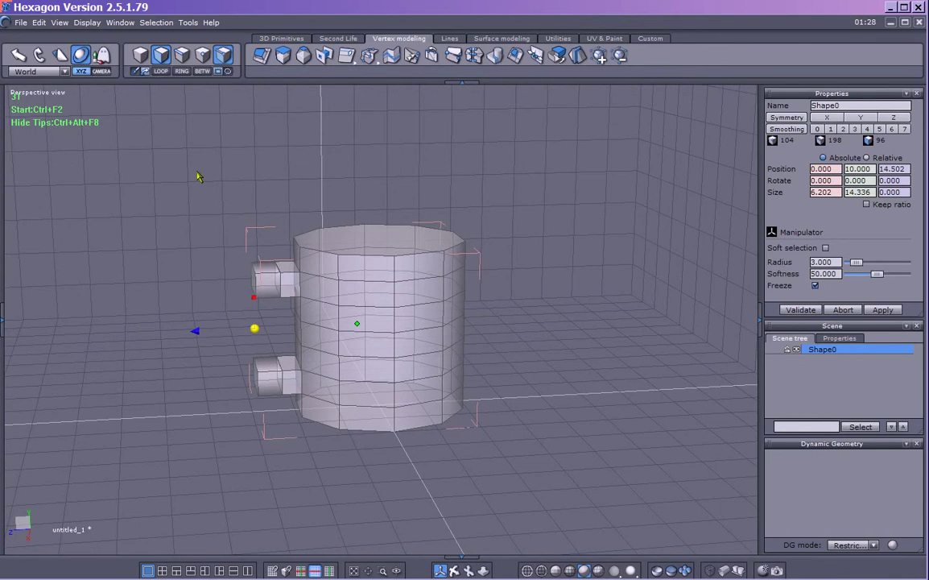
Step: Activate the universal manipulator and shift the two end faces along Z to a position of 14.479
left_click(81, 56)
middle_click_drag(147, 397, 293, 402)
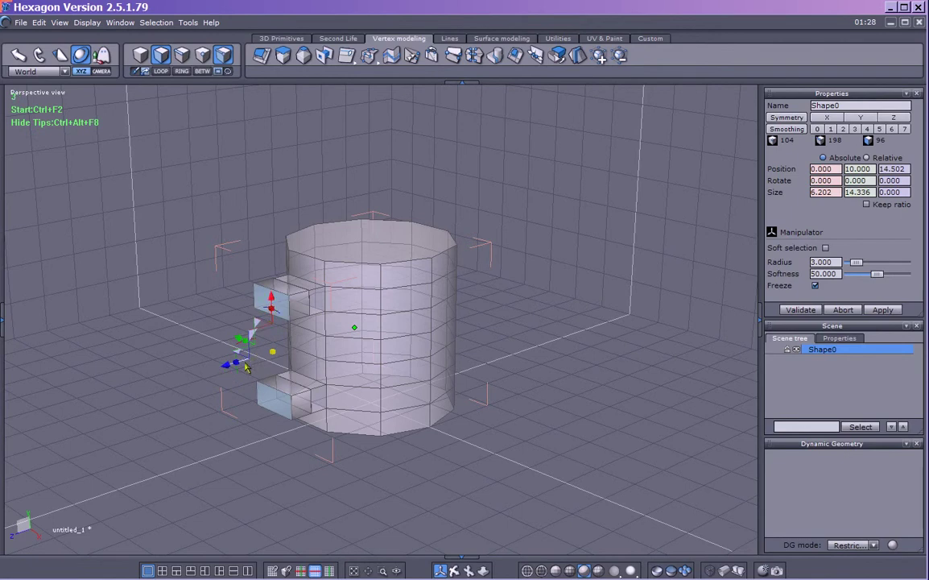
left_click_drag(225, 371, 225, 370)
Step: Try moving the two end faces down to Y 8.443 and sideways along X, first to -1.871 and finally to 0.789
mouse_move(270, 300)
left_mouse_down()
mouse_move(270, 283)
mouse_move(264, 346)
mouse_move(267, 318)
left_mouse_up()
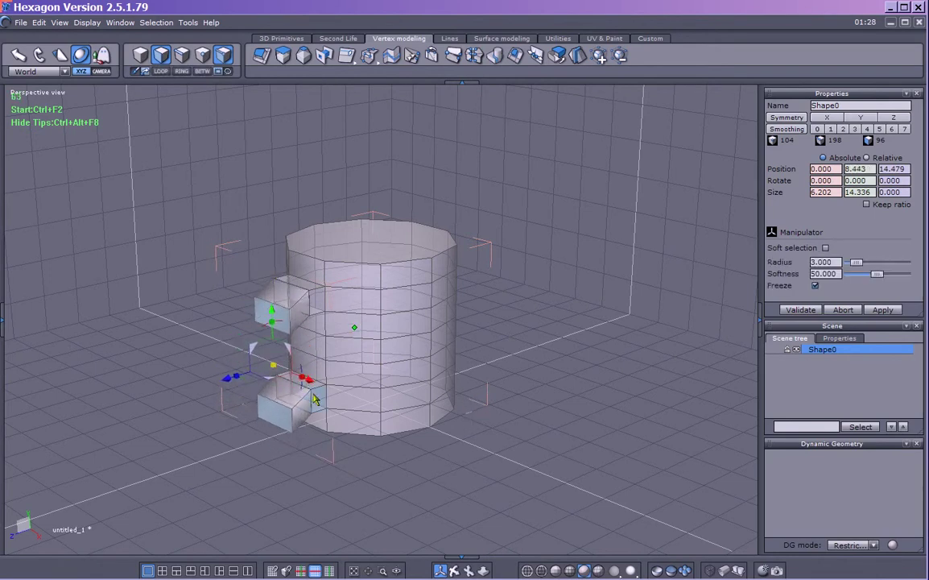
left_click_drag(312, 388, 277, 370)
right_click_drag(202, 399, 279, 408)
left_click_drag(276, 387, 266, 435)
middle_click_drag(266, 434, 502, 316)
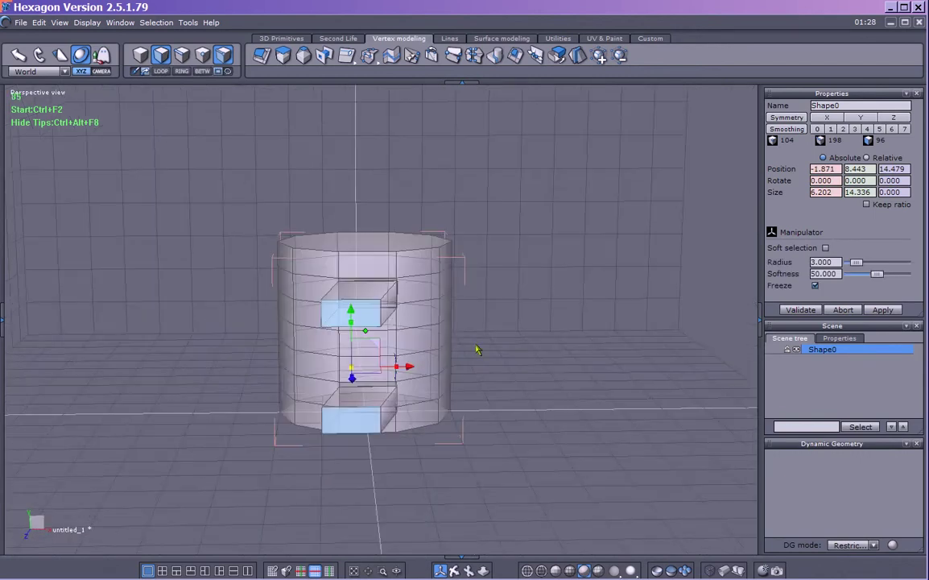
left_click_drag(409, 368, 437, 370)
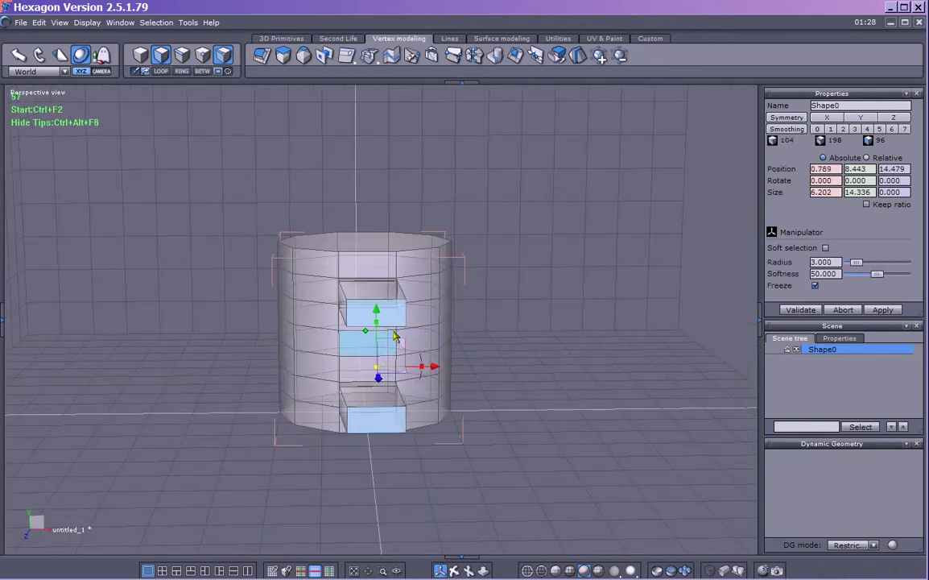
Step: Try stretching the two end faces outward to Y 10.766 and Z 31.214, and undo all the recent face moves along the axes
left_click_drag(378, 315, 387, 396)
middle_click_drag(496, 352, 252, 386)
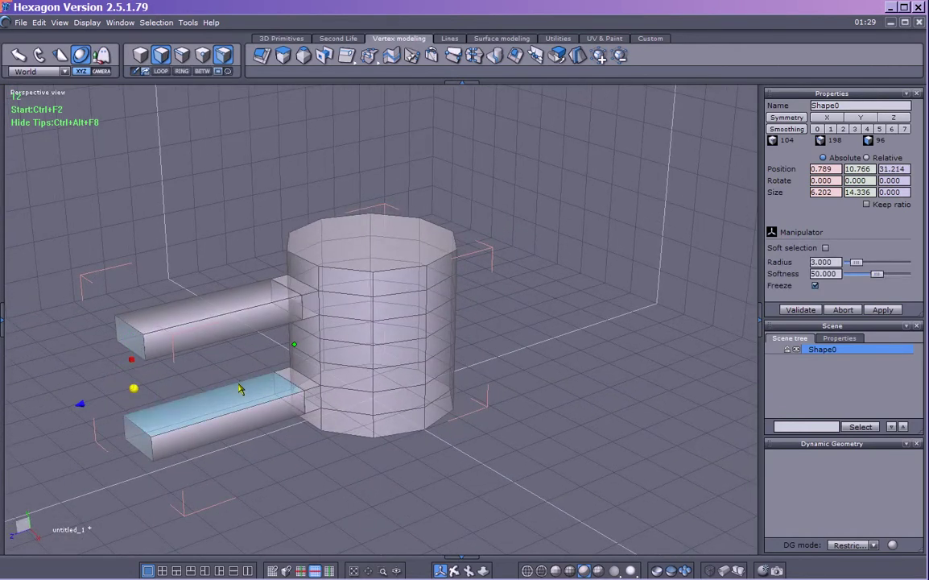
key("ctrl+z")
left_click_drag(275, 380, 270, 378)
key("ctrl+z")
key("ctrl+z")
key("ctrl+z")
Step: Scale the two end faces along Y to 13.170 and along X to 4.343 to taper both protrusions
right_click_drag(365, 380, 228, 384)
middle_click_drag(228, 385, 230, 380)
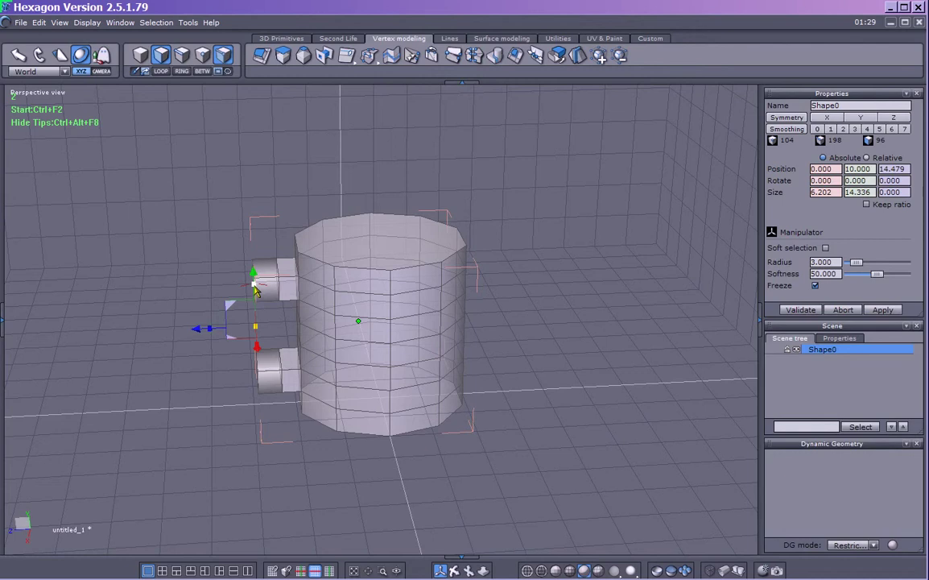
middle_click_drag(150, 354, 243, 327)
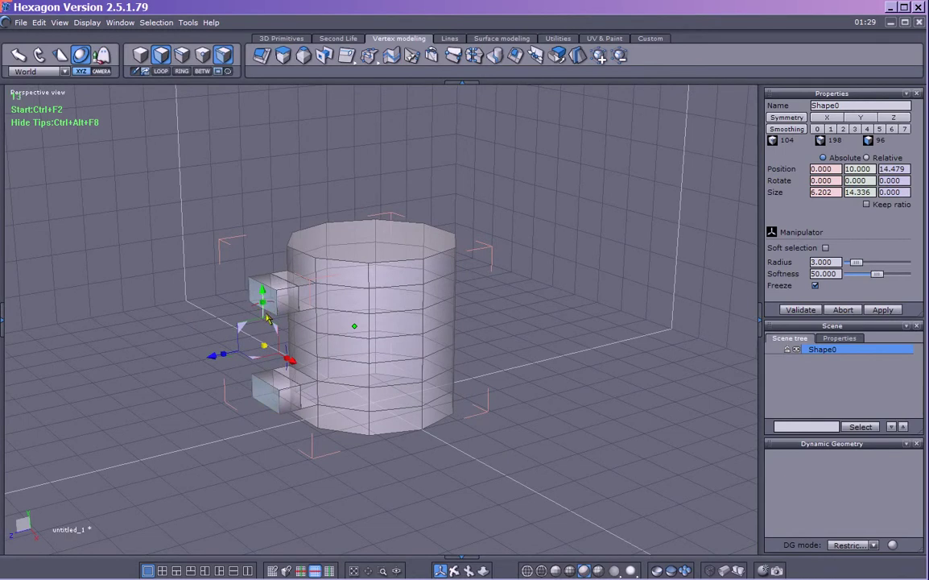
mouse_move(264, 303)
left_mouse_down()
mouse_move(267, 321)
mouse_move(265, 293)
left_mouse_up()
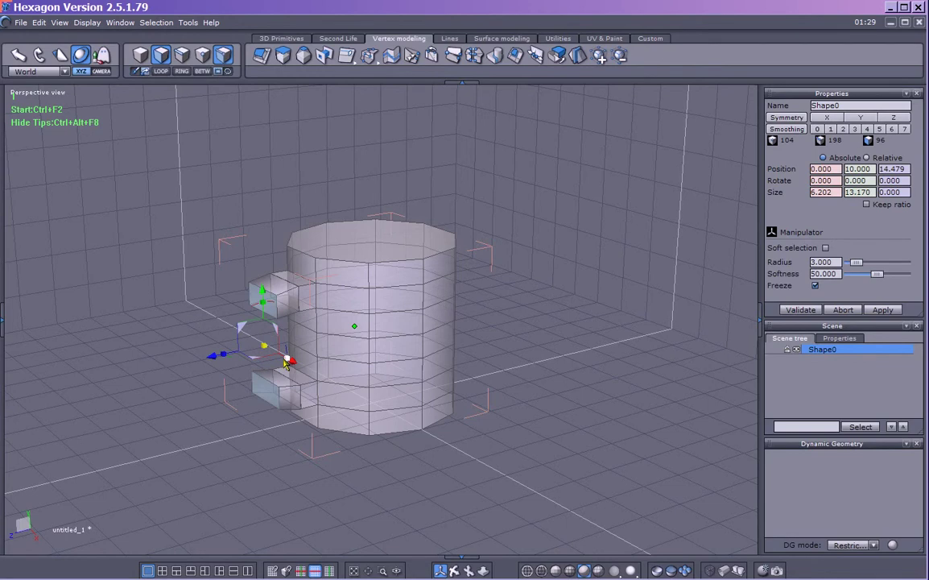
middle_click_drag(287, 364, 427, 385)
left_click_drag(380, 380, 364, 382)
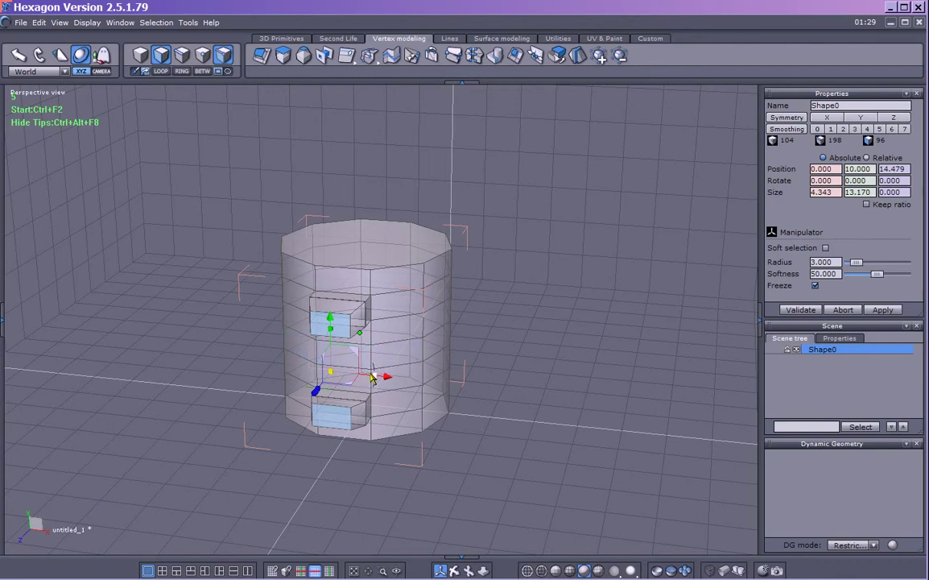
Step: Examine the tapered protrusions and the manipulator's scaling and plane handles from several angles
middle_click_drag(364, 390, 217, 364)
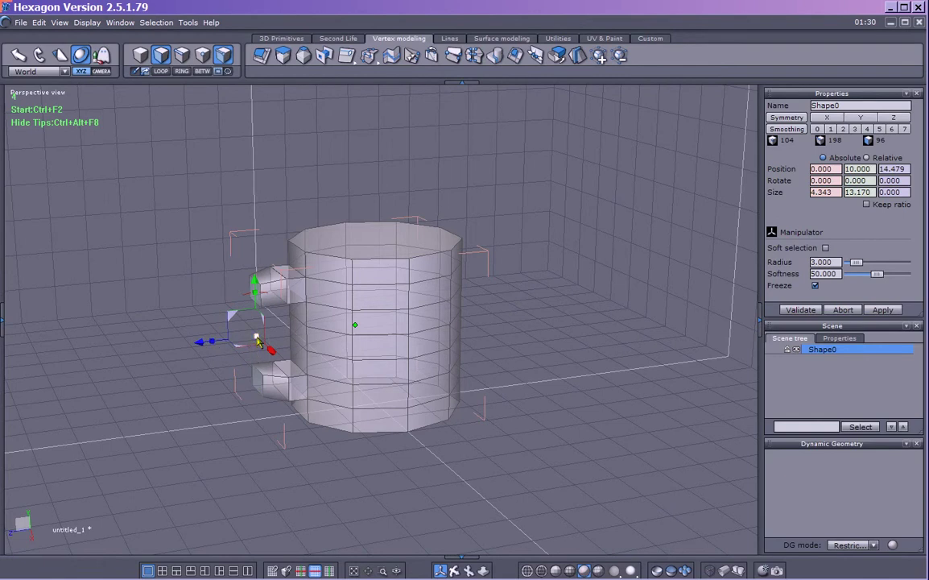
right_click_drag(219, 374, 473, 392)
right_click_drag(405, 394, 372, 404)
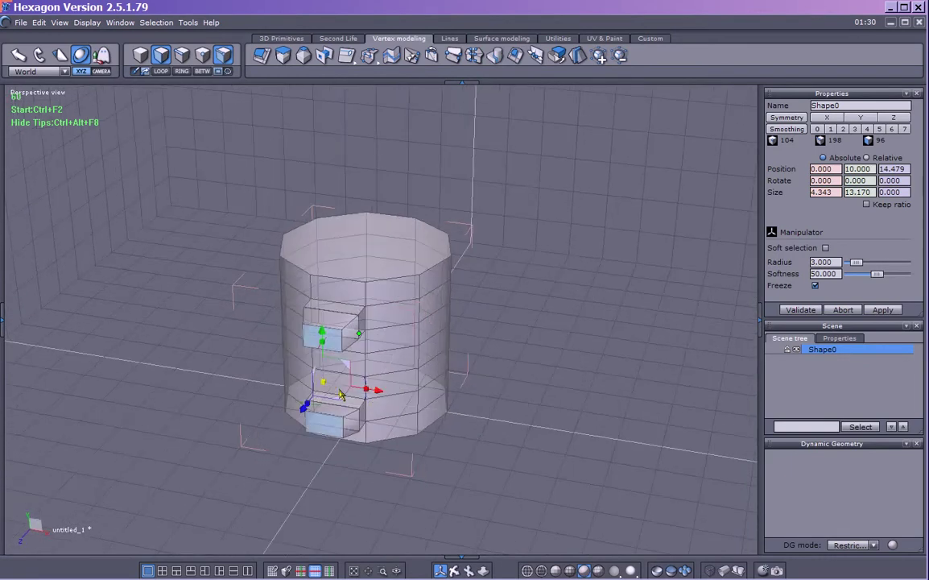
left_click_drag(323, 387, 349, 386)
left_click_drag(365, 377, 322, 359)
right_click_drag(517, 480, 305, 453)
left_click_drag(304, 453, 235, 436)
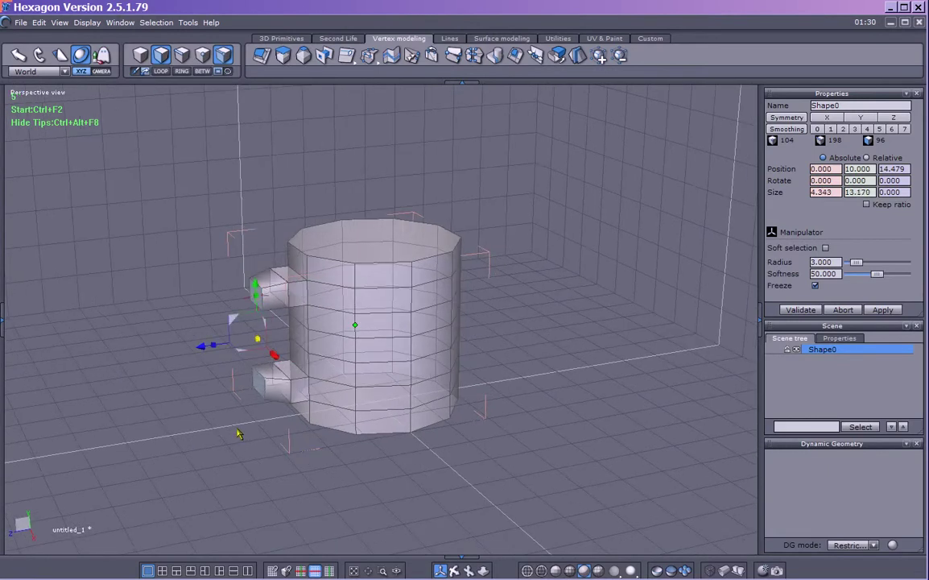
right_click_drag(237, 435, 335, 366)
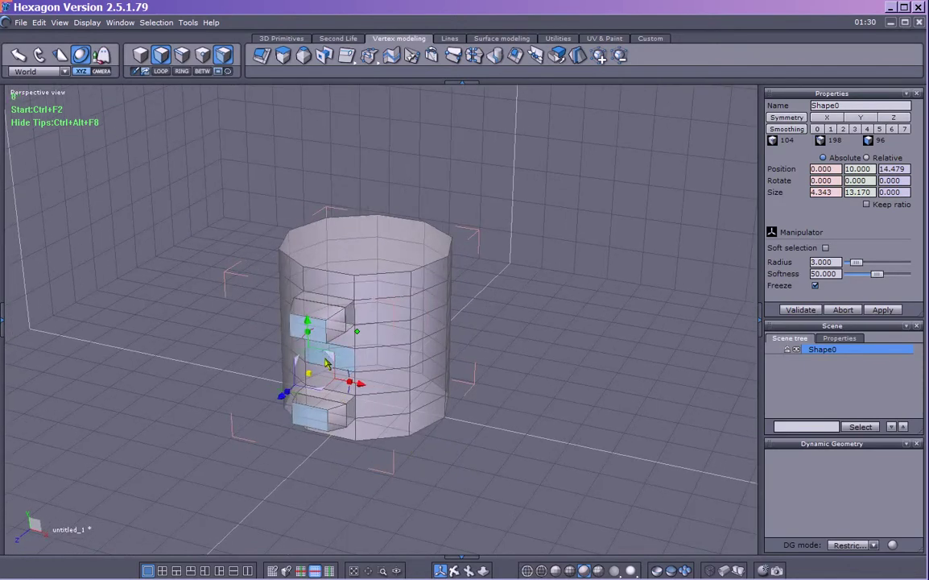
right_click_drag(415, 429, 437, 422)
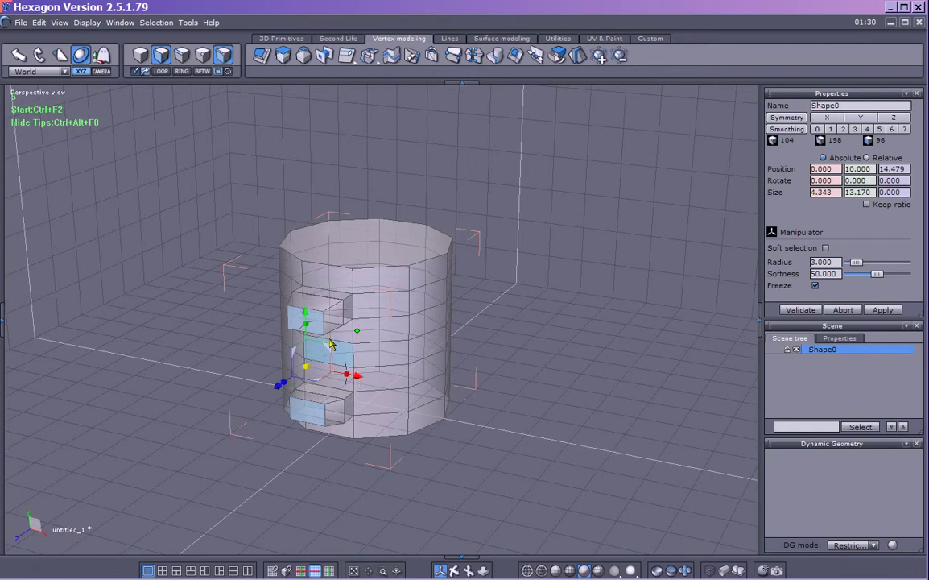
right_click_drag(348, 409, 252, 411)
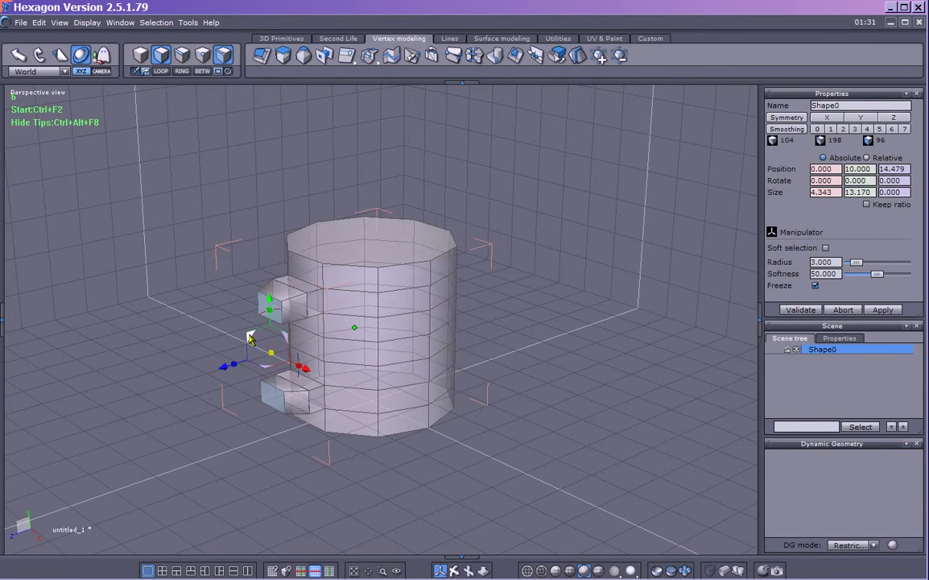
Step: Try moving the two end faces within the YZ plane, first to Y 10.415 and Z 20.786, and back to Y 10.824 and Z 16.678
left_click_drag(251, 339, 201, 347)
right_click_drag(203, 349, 377, 325)
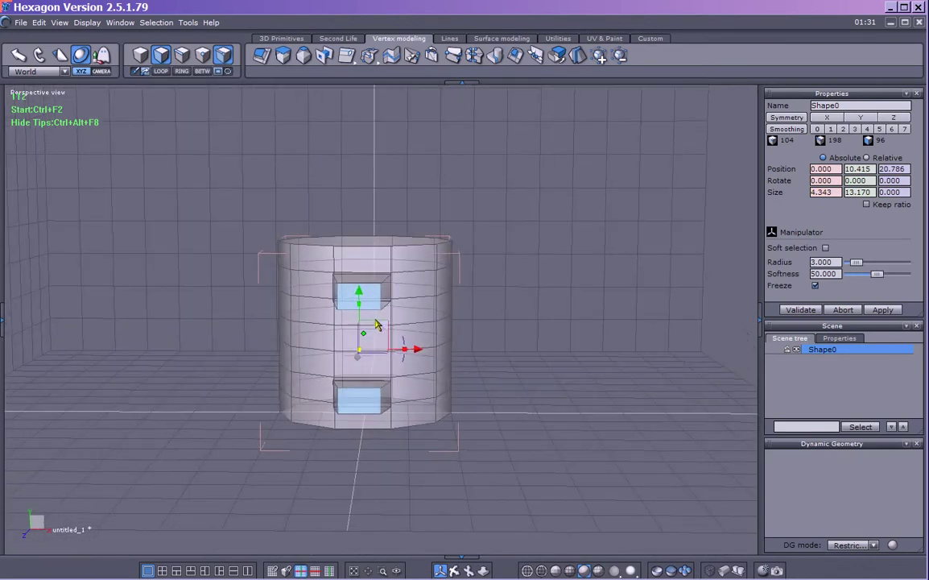
middle_click_drag(427, 298, 134, 352)
left_click_drag(174, 325, 213, 322)
Step: Try two more planar moves of the end faces from other viewing angles, and undo all the planar moves
middle_click_drag(215, 324, 338, 361)
mouse_move(329, 370)
left_mouse_down()
mouse_move(319, 366)
mouse_move(357, 369)
mouse_move(337, 371)
mouse_move(329, 387)
left_mouse_up()
middle_click_drag(329, 387, 327, 433)
mouse_move(323, 432)
left_mouse_down()
mouse_move(290, 429)
mouse_move(315, 436)
left_mouse_up()
middle_click_drag(315, 436, 251, 418)
key("ctrl+z")
key("ctrl+z")
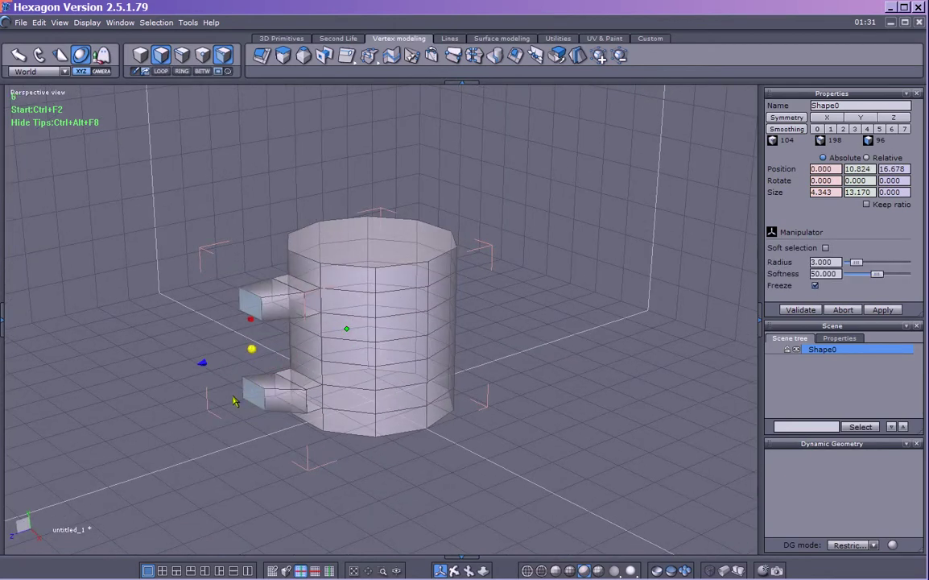
key("ctrl+z")
key("ctrl+z")
Step: Tilt the two end faces slightly about the X axis, try a stronger tilt, and undo the stronger tilt
middle_click_drag(272, 415, 339, 415)
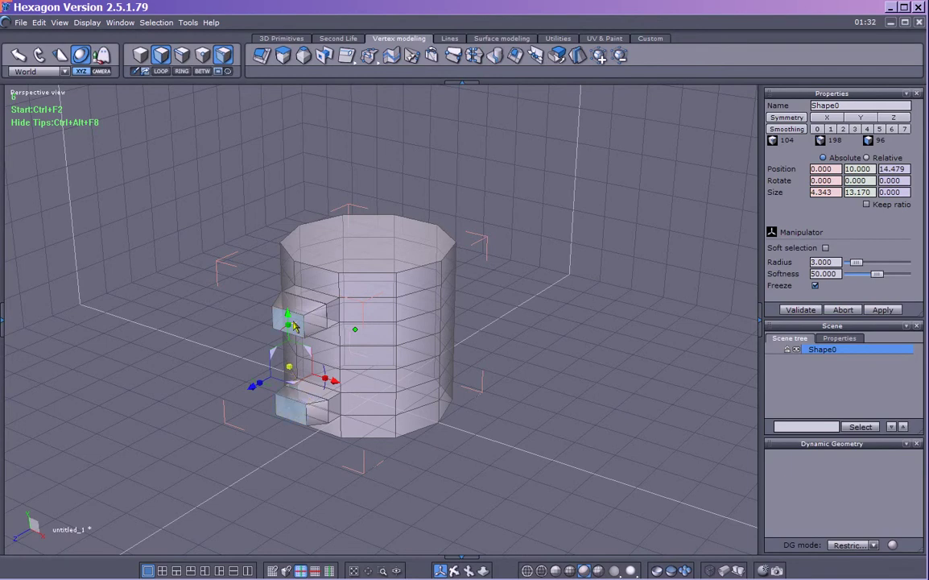
mouse_move(285, 329)
left_mouse_down()
mouse_move(271, 344)
mouse_move(302, 314)
mouse_move(293, 323)
left_mouse_up()
mouse_move(284, 336)
left_mouse_down()
mouse_move(268, 345)
mouse_move(274, 336)
left_mouse_up()
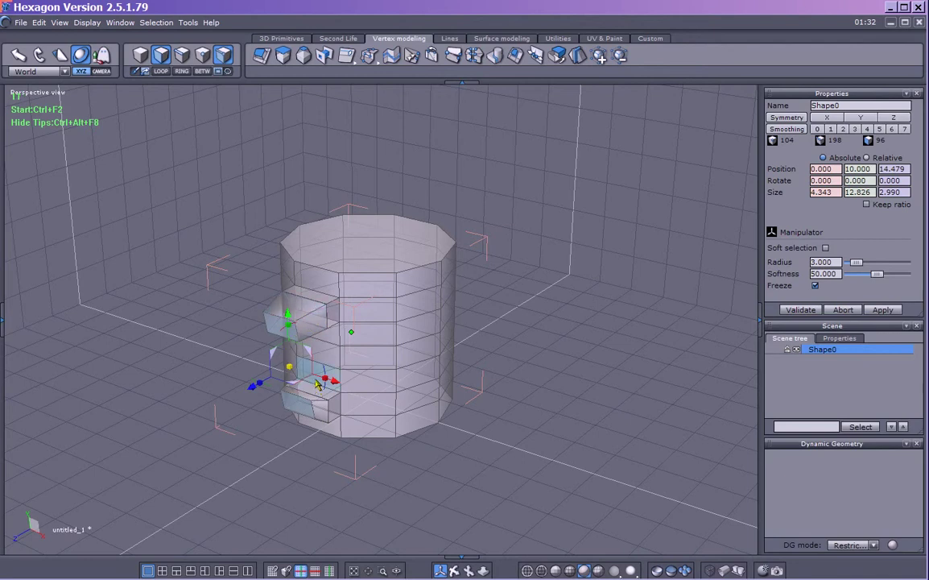
key("ctrl+z")
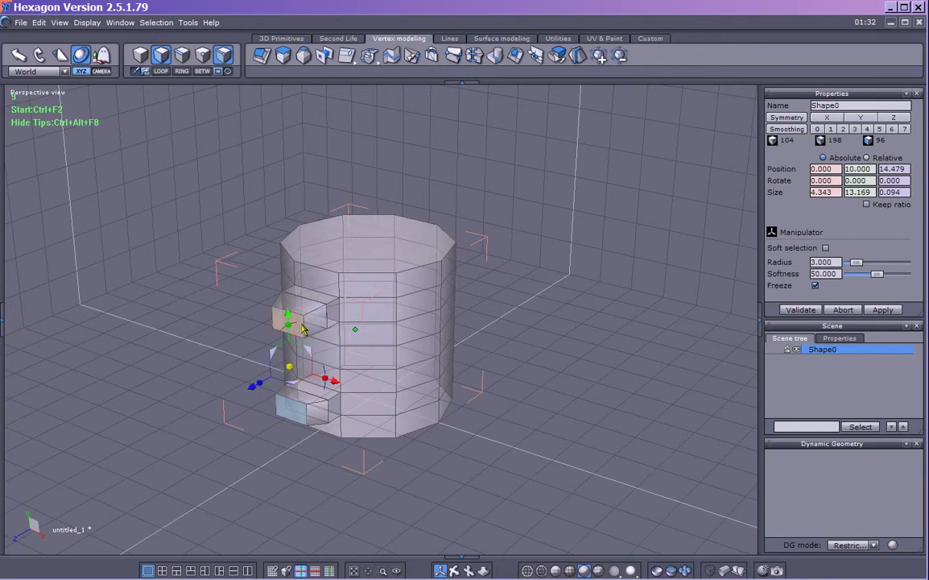
Step: Extrude the two end faces outward to Z 16.970, and draw them towards each other by scaling their Y size to 9.617
mouse_move(270, 390)
left_mouse_down()
mouse_move(249, 386)
mouse_move(252, 377)
mouse_move(296, 385)
mouse_move(275, 392)
left_mouse_up()
key("ctrl+z")
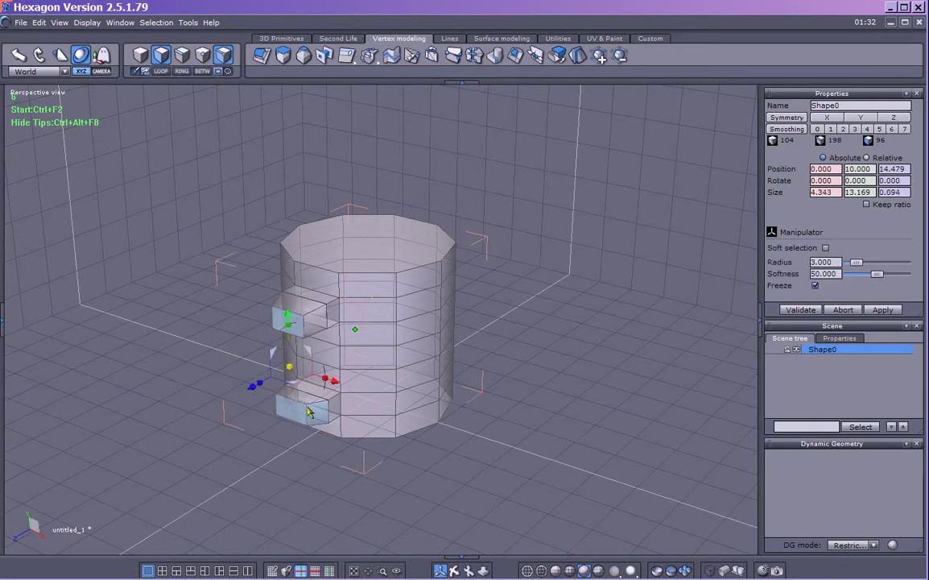
middle_click_drag(301, 441, 86, 392)
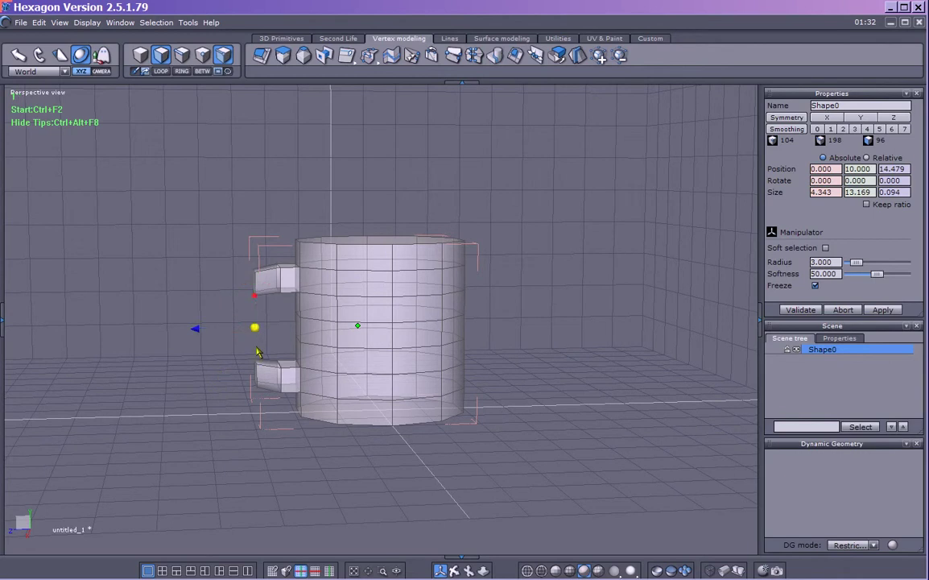
left_click_drag(198, 334, 175, 335)
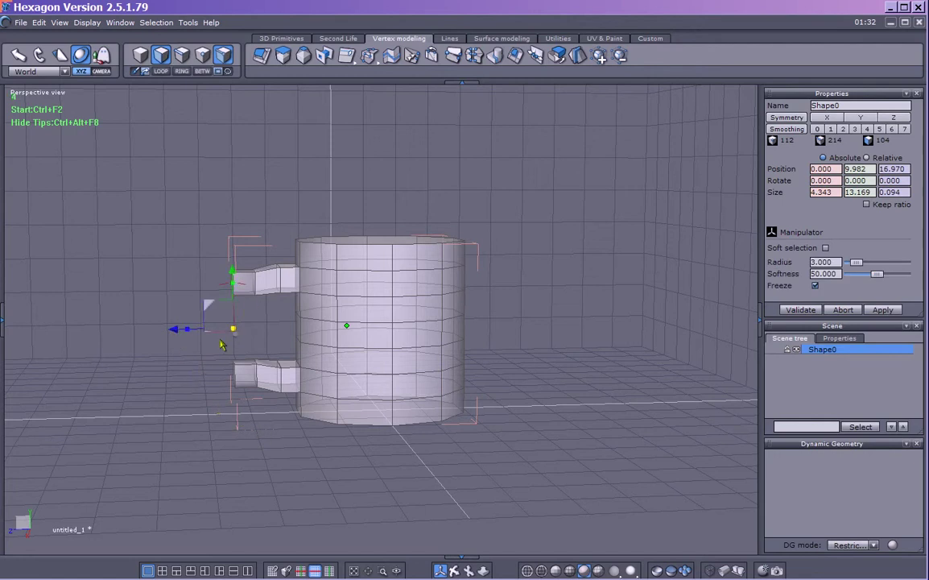
left_click_drag(234, 288, 233, 301)
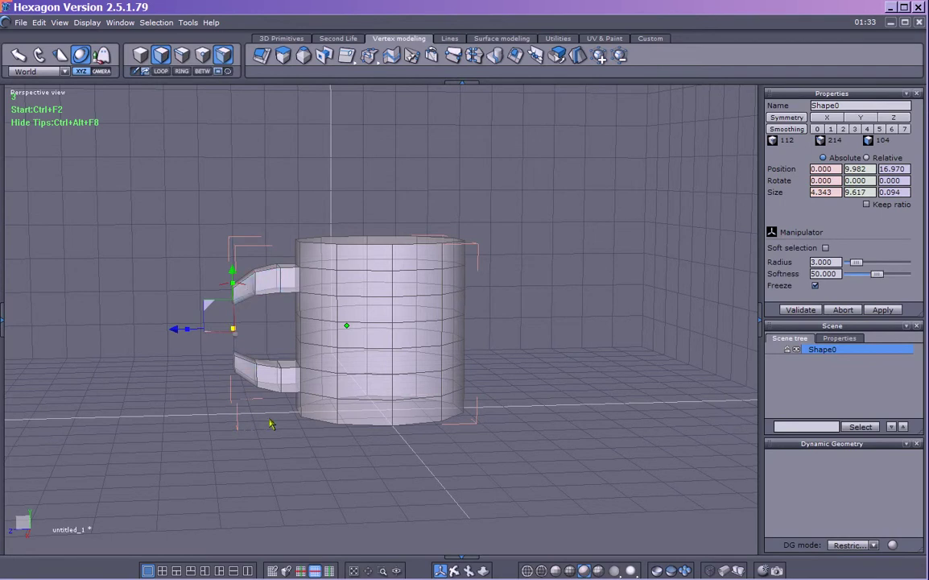
Step: Select the facing inner faces at the ends of the two protrusions and bridge them into a closed handle
middle_click_drag(290, 433, 223, 470)
middle_click_drag(227, 326, 178, 483)
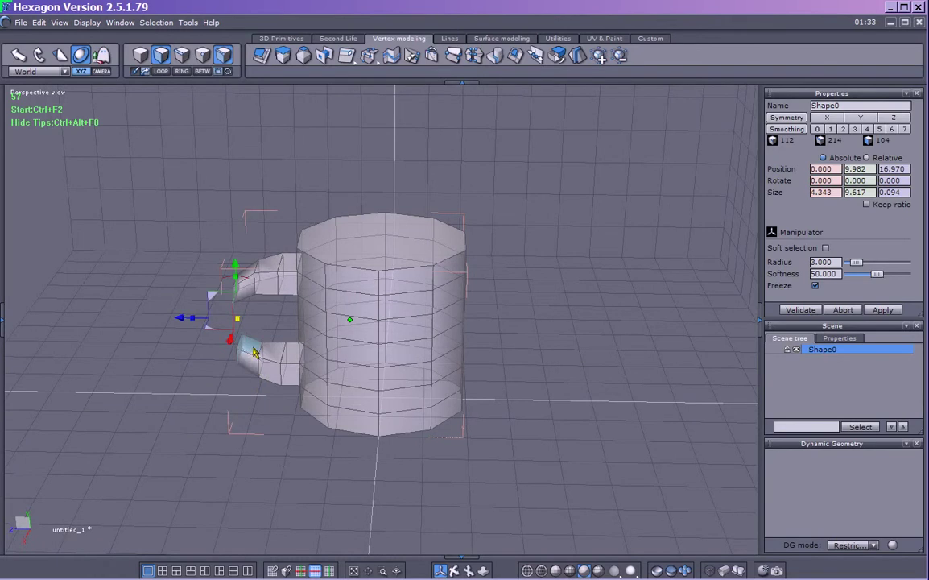
left_click(255, 352)
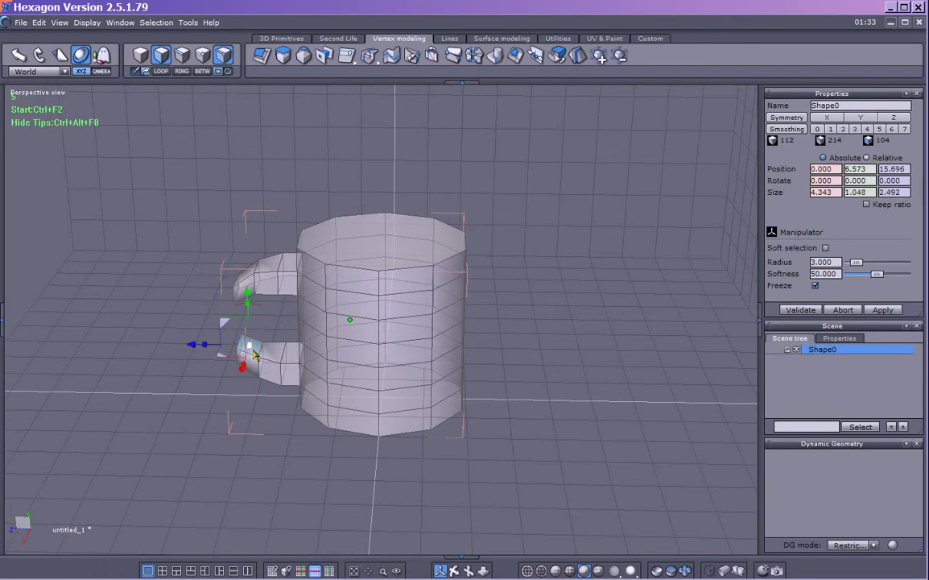
middle_click_drag(263, 429, 254, 322)
left_click(252, 316)
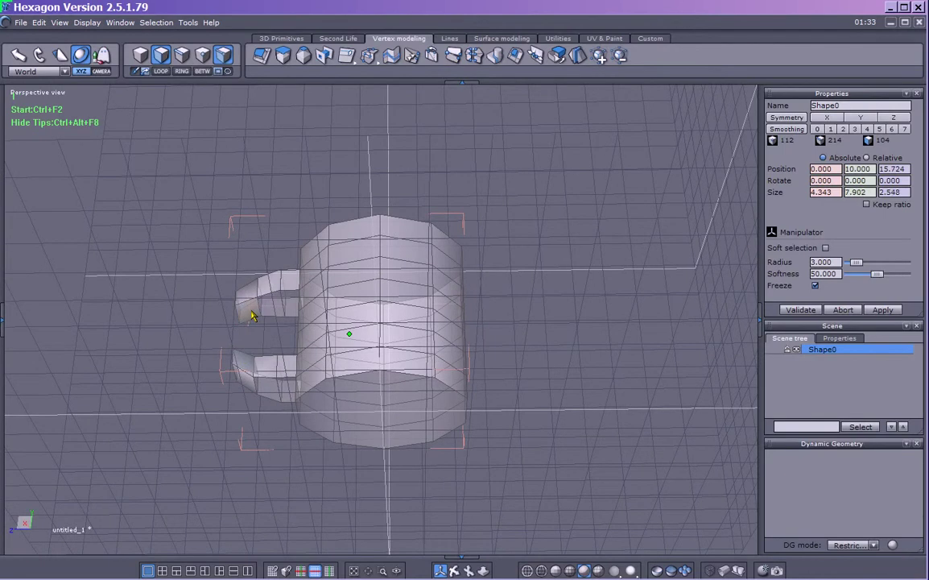
middle_click_drag(201, 362, 215, 481)
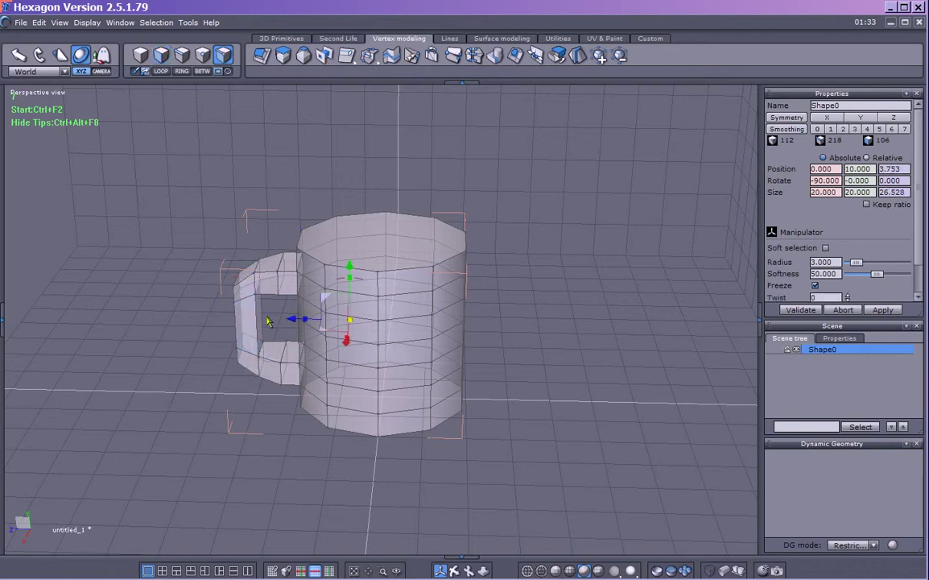
Step: Try smoothing level 1 on the cylinder with its handle, inspect the rounded shape, and undo the smoothing
middle_click_drag(152, 411, 378, 334)
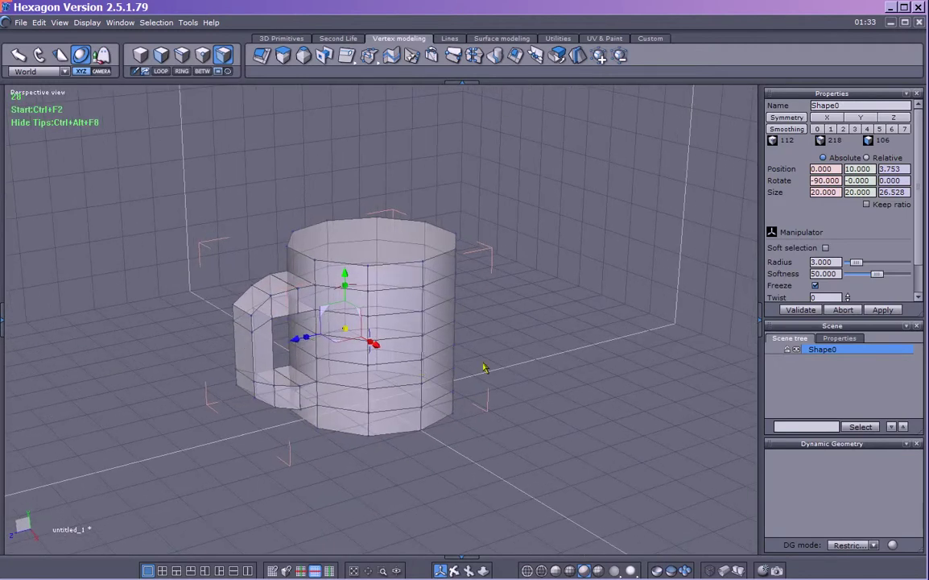
middle_click_drag(483, 344, 576, 321)
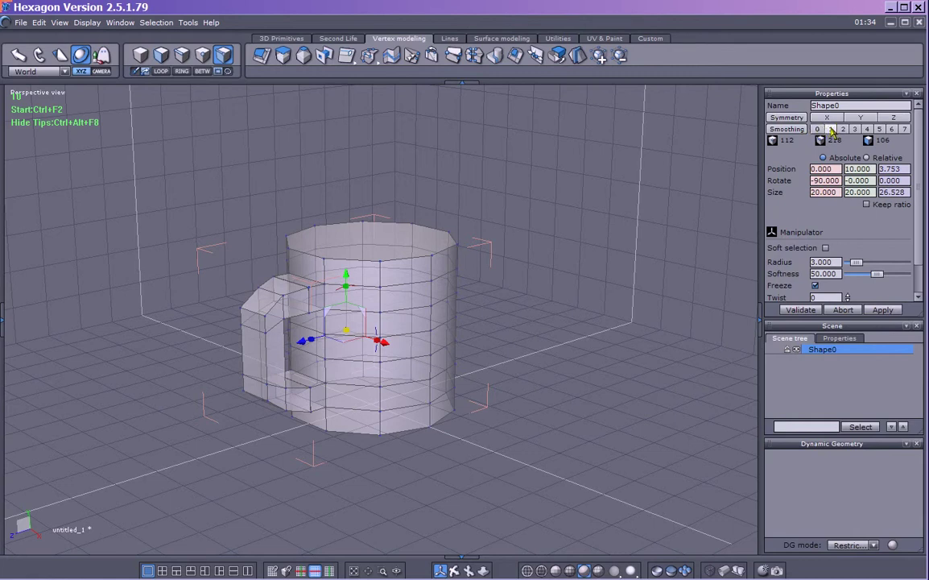
left_click(831, 130)
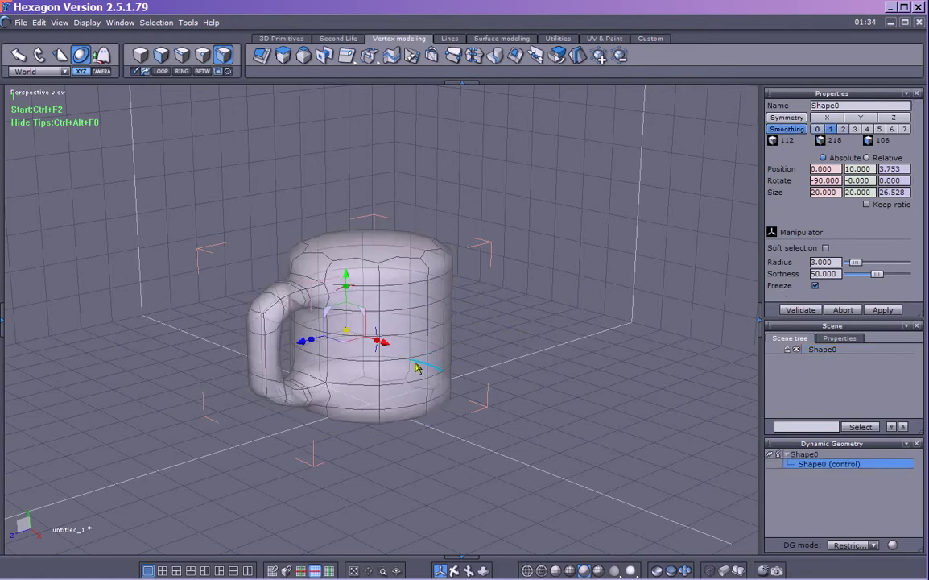
middle_click_drag(486, 382, 351, 342)
right_click_drag(352, 346, 386, 271)
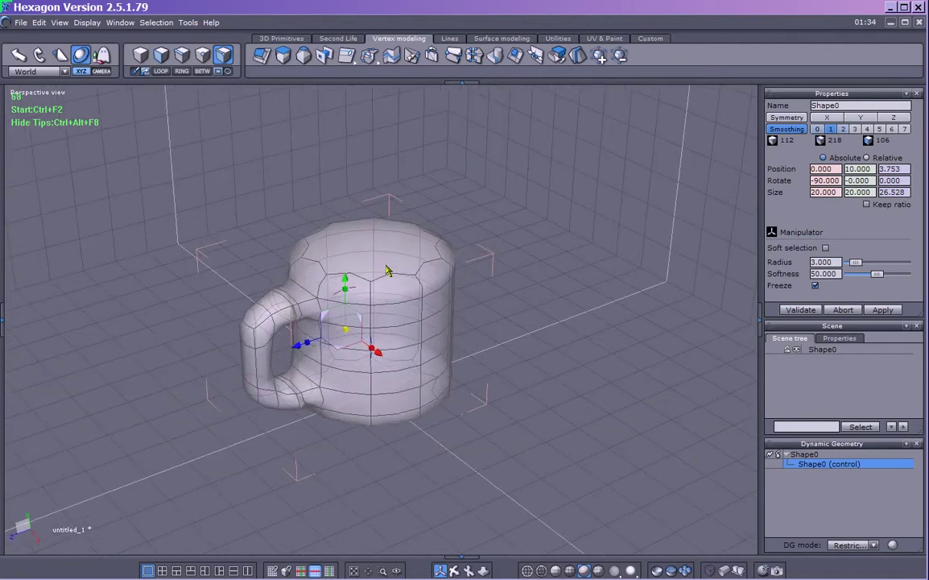
key("ctrl+z")
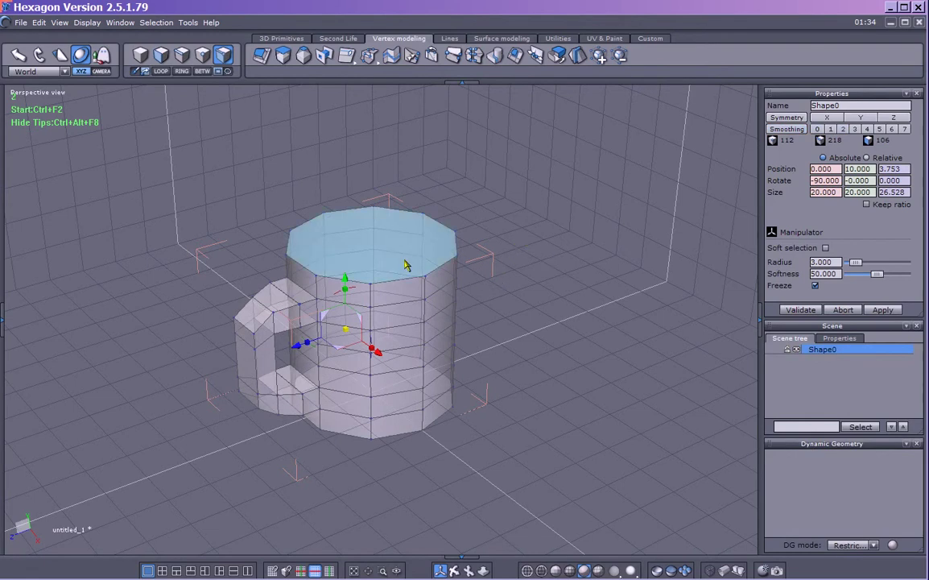
Step: Examine the cylinder's top and bottom cap faces, try smoothing level 1 to see how it affects them, and undo it
left_click(406, 265)
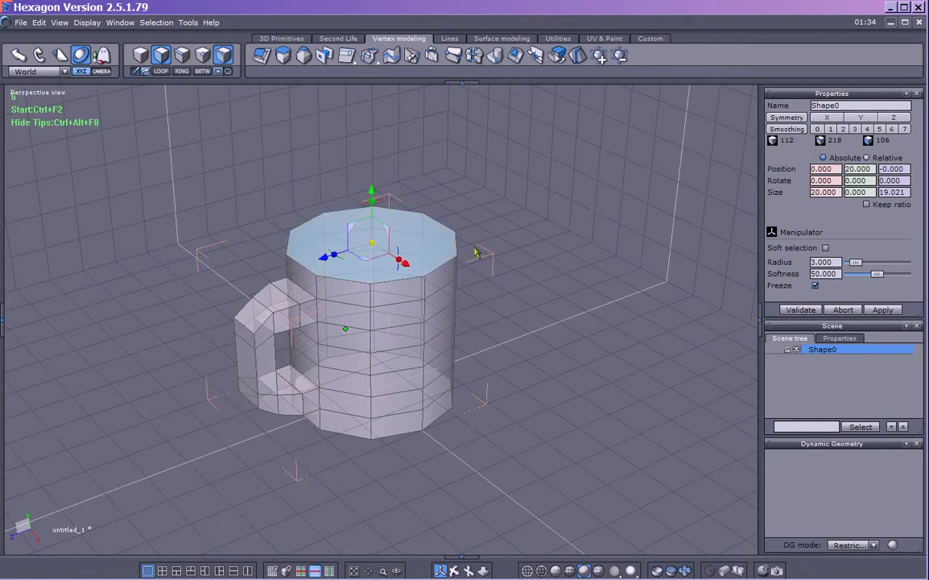
right_click_drag(522, 373, 507, 110)
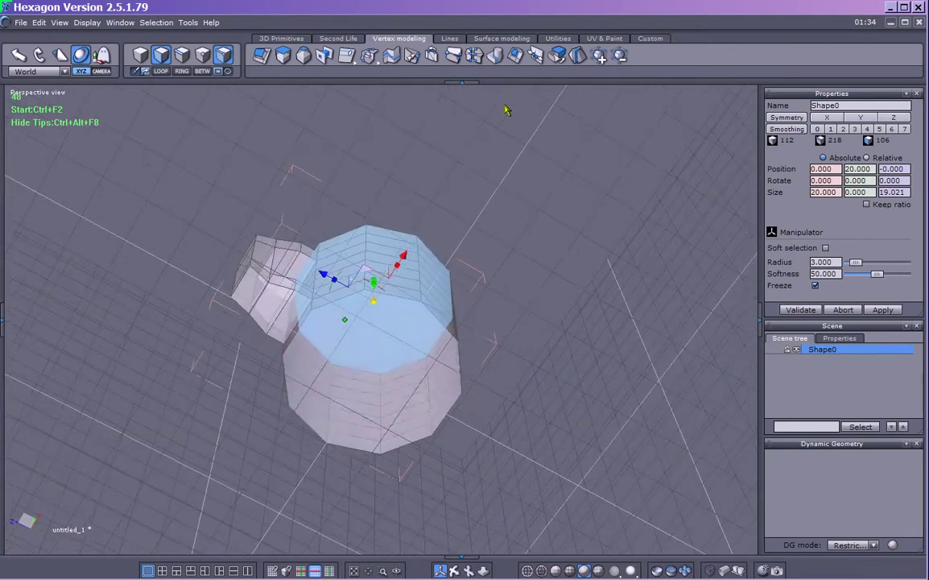
left_click(392, 400)
mouse_move(539, 389)
right_mouse_down()
mouse_move(529, 429)
mouse_move(545, 406)
mouse_move(541, 387)
right_mouse_up()
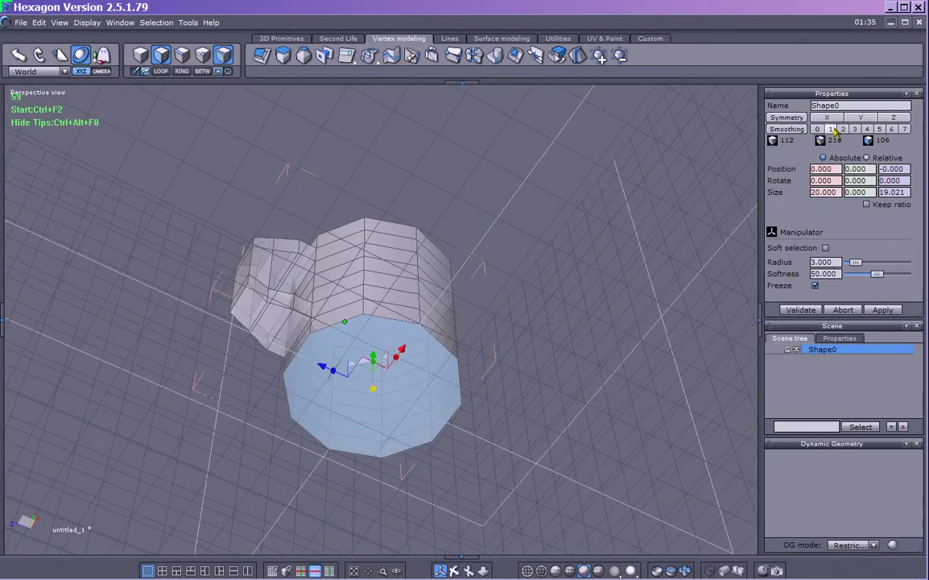
left_click(833, 130)
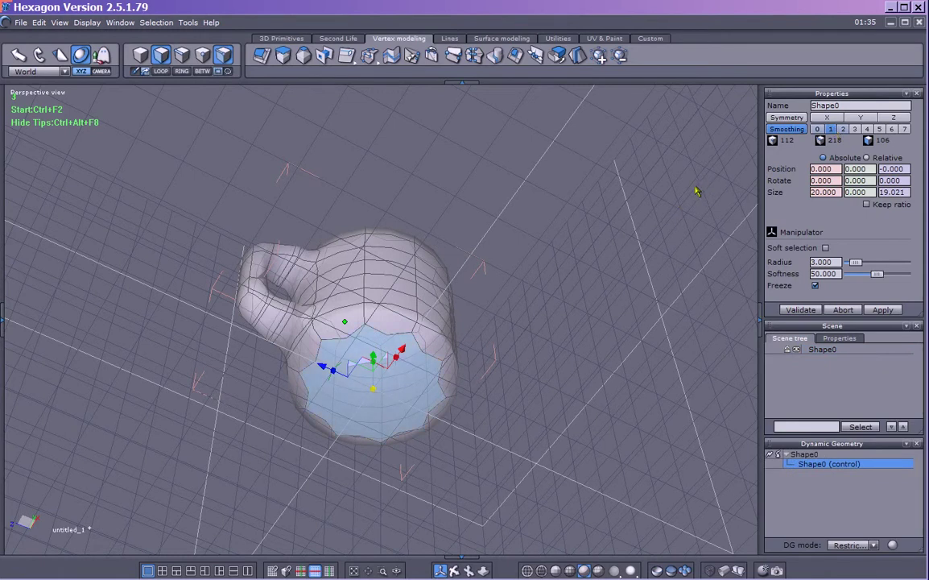
right_click_drag(645, 198, 602, 344)
middle_click_drag(602, 344, 604, 373)
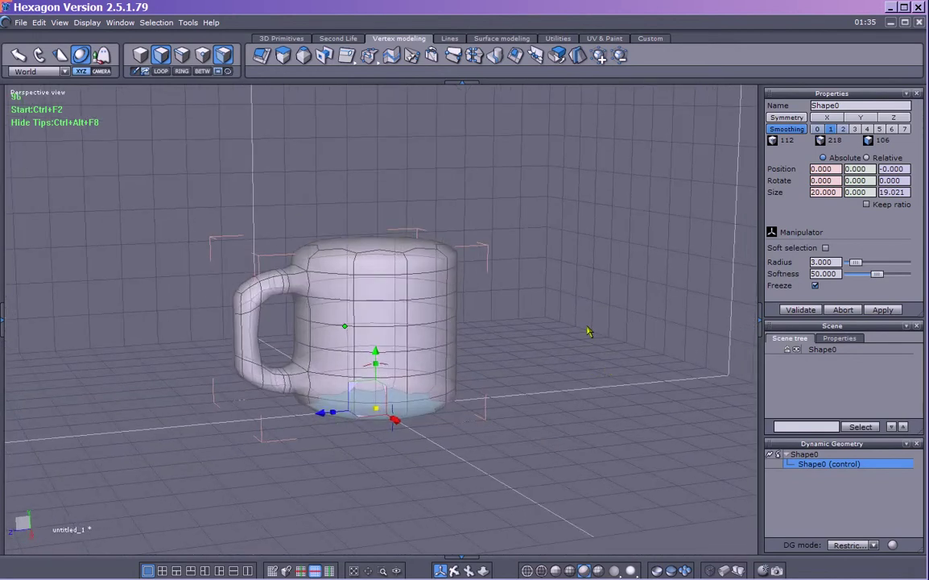
middle_click_drag(583, 338, 497, 344)
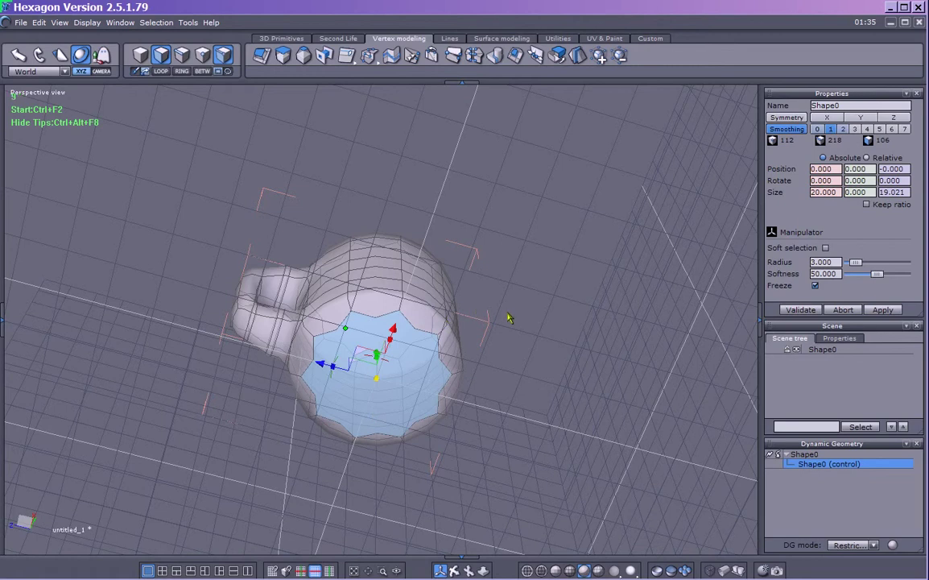
key("ctrl+z")
Step: Inset the cylinder's top face with Fast extrude to a size of 17.497 by 16.641, forming the mug's rim
middle_click_drag(517, 277, 384, 264)
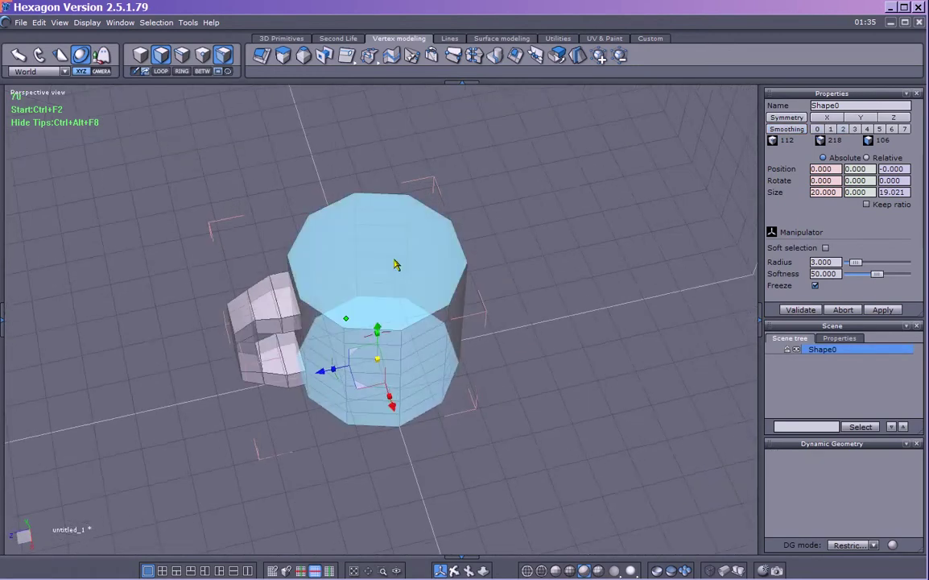
left_click(395, 265)
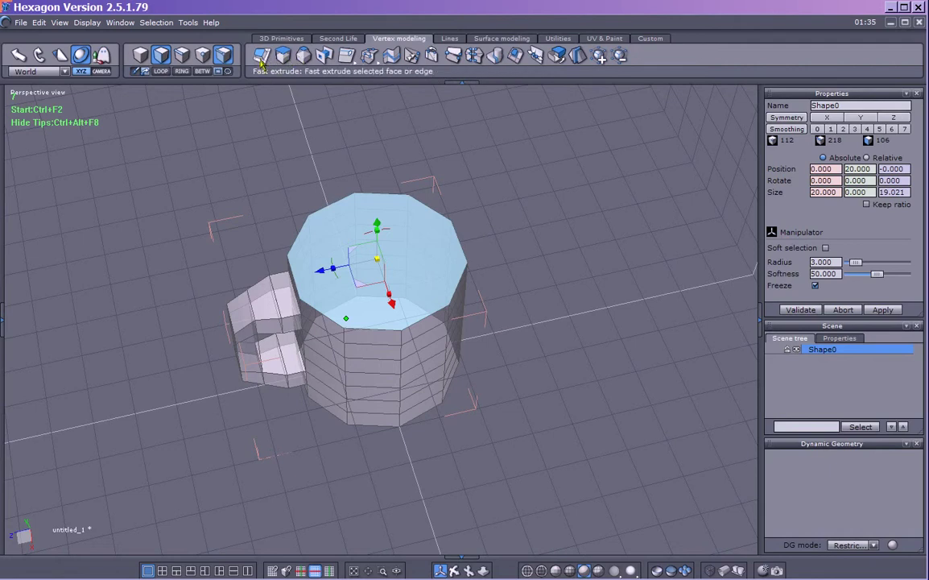
left_click(261, 56)
left_click(346, 282)
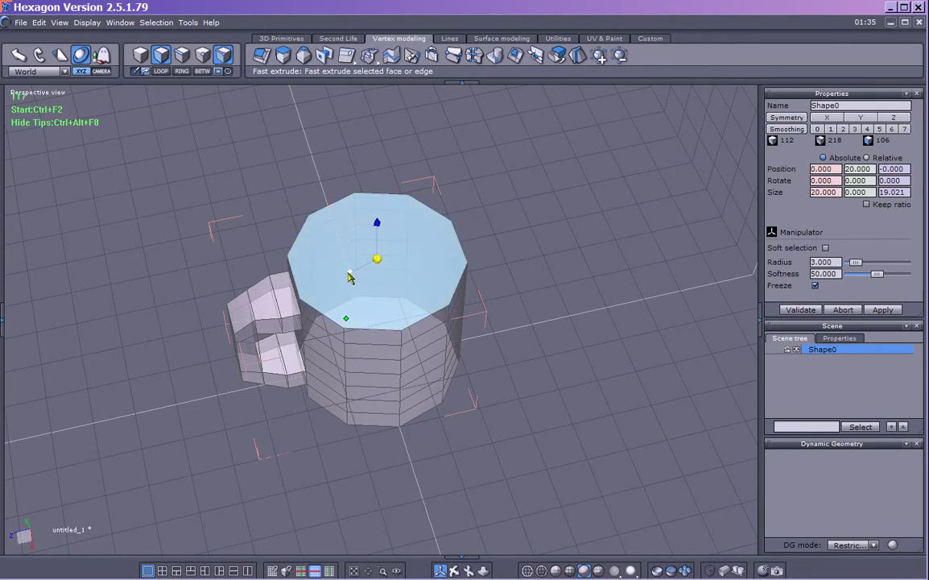
left_click_drag(348, 277, 338, 279)
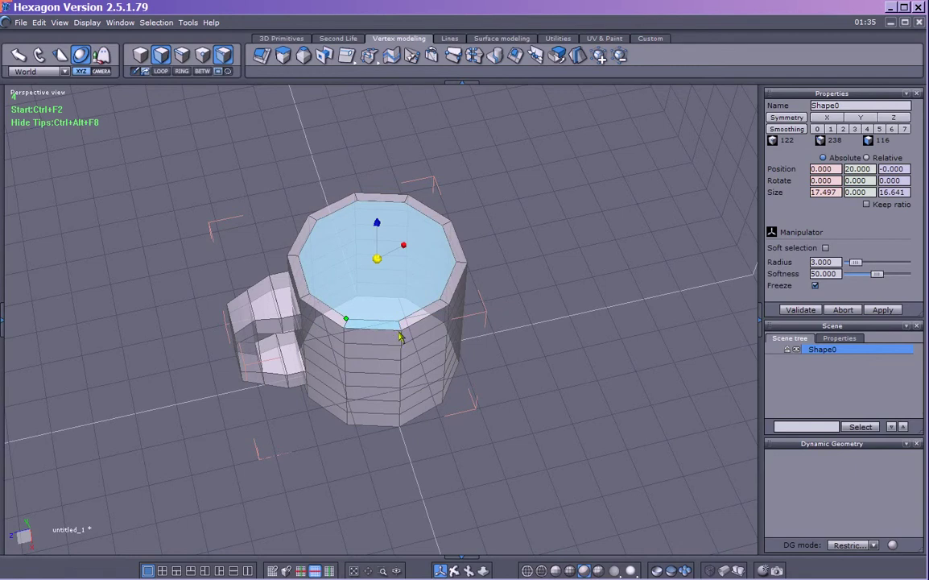
Step: Try shrinking the inset top face to 13.222 by 12.575, and undo the change
middle_click_drag(425, 425, 404, 363)
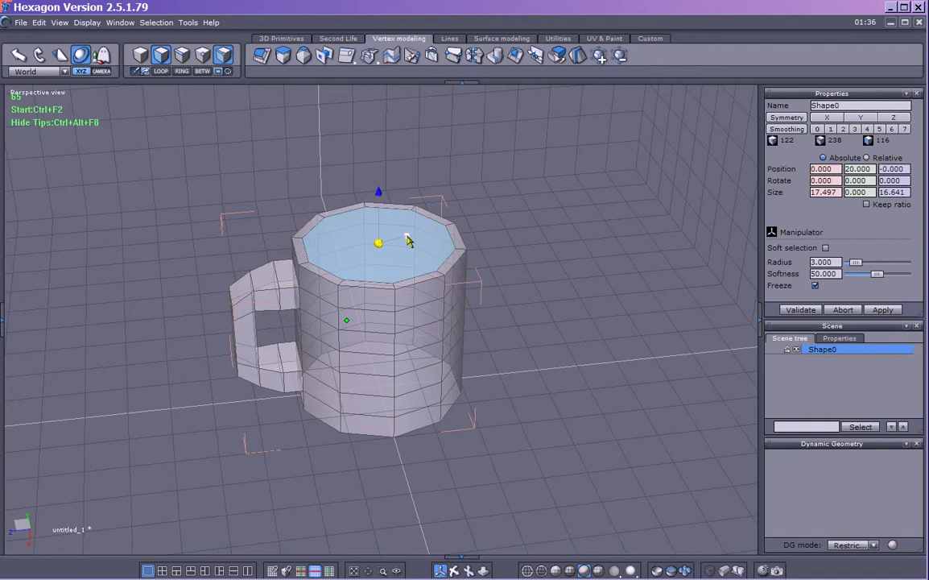
left_click_drag(409, 239, 379, 258)
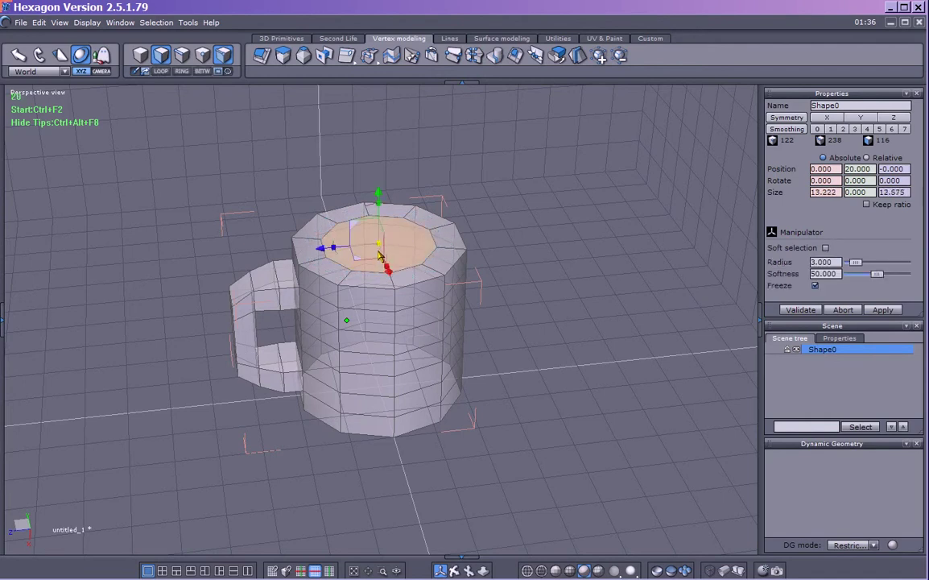
key("ctrl+z")
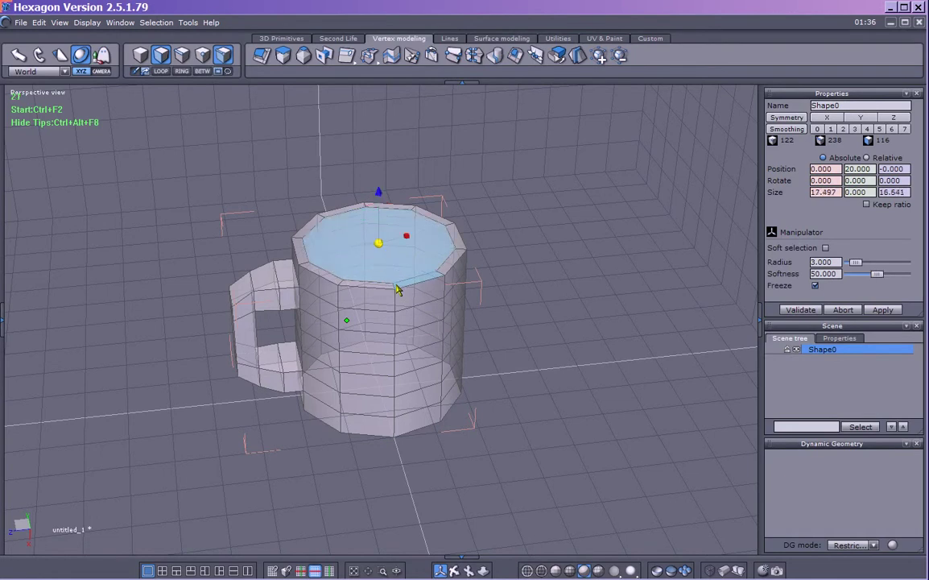
Step: Fast extrude the inset top face slightly down into the mug to Y 19.278
left_click(261, 55)
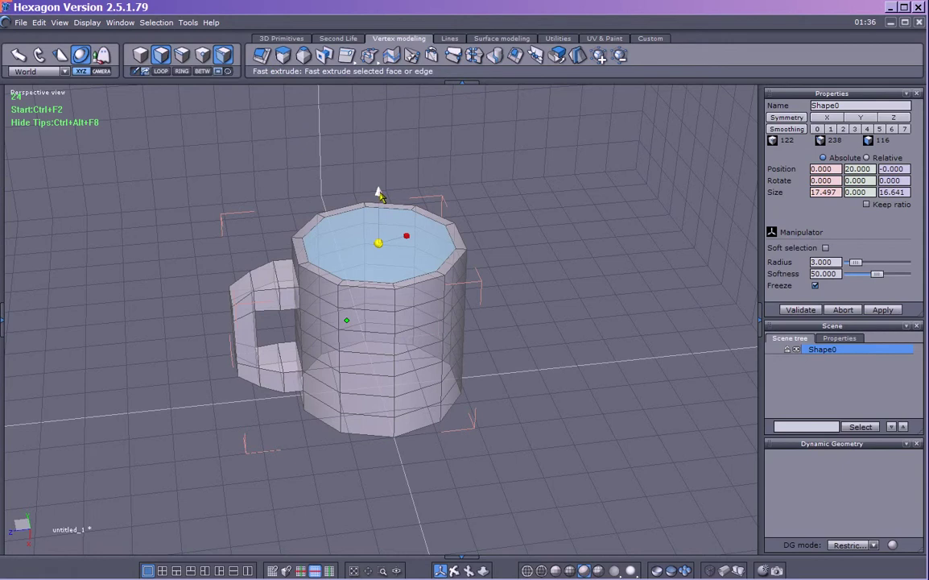
mouse_move(378, 193)
left_mouse_down()
mouse_move(379, 208)
mouse_move(378, 199)
left_mouse_up()
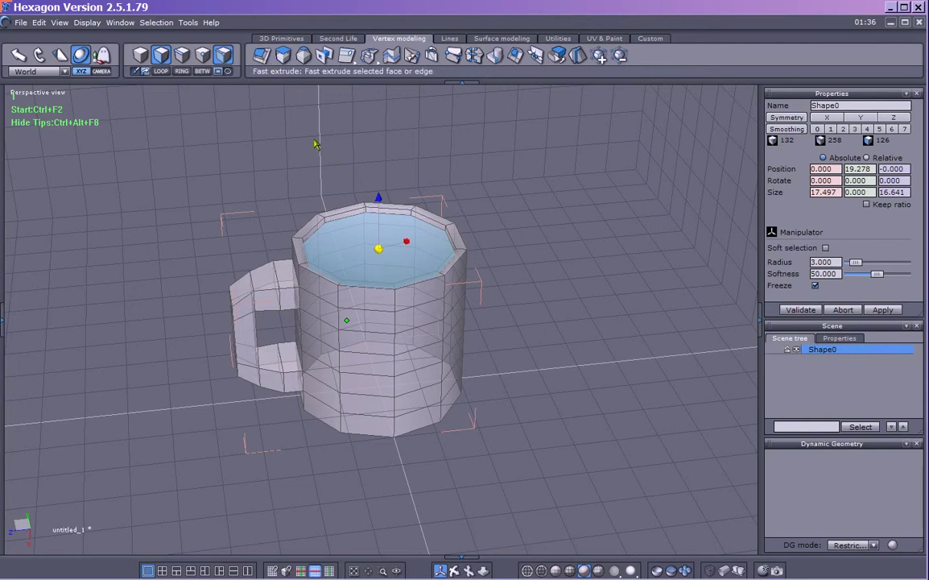
left_click(604, 272)
Step: Extrude the recessed face down to hollow out the mug, and raise the inner floor to Y 0.917 above the base
left_click(423, 247)
left_click_drag(378, 199, 359, 346)
right_click_drag(516, 367, 512, 279)
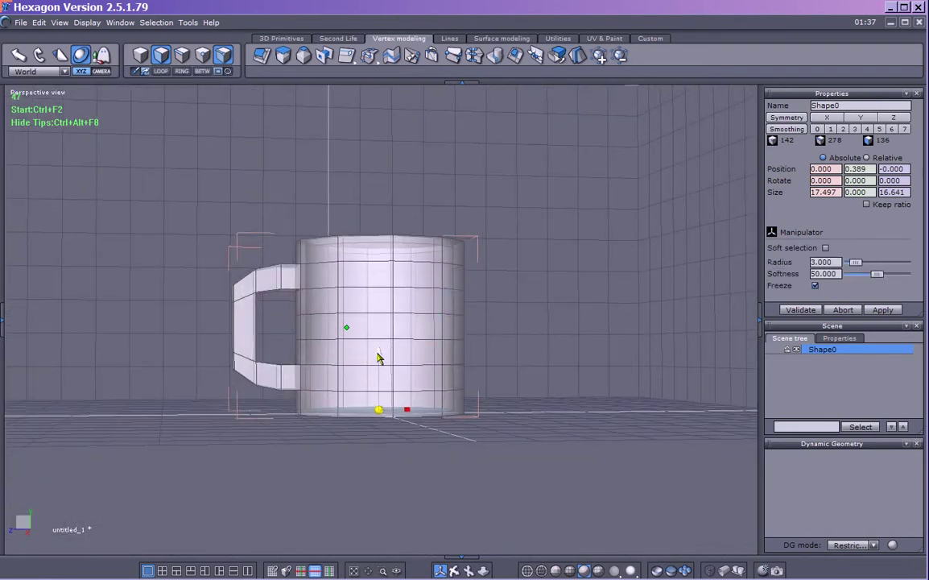
left_click_drag(378, 357, 379, 352)
middle_click_drag(520, 253, 489, 314)
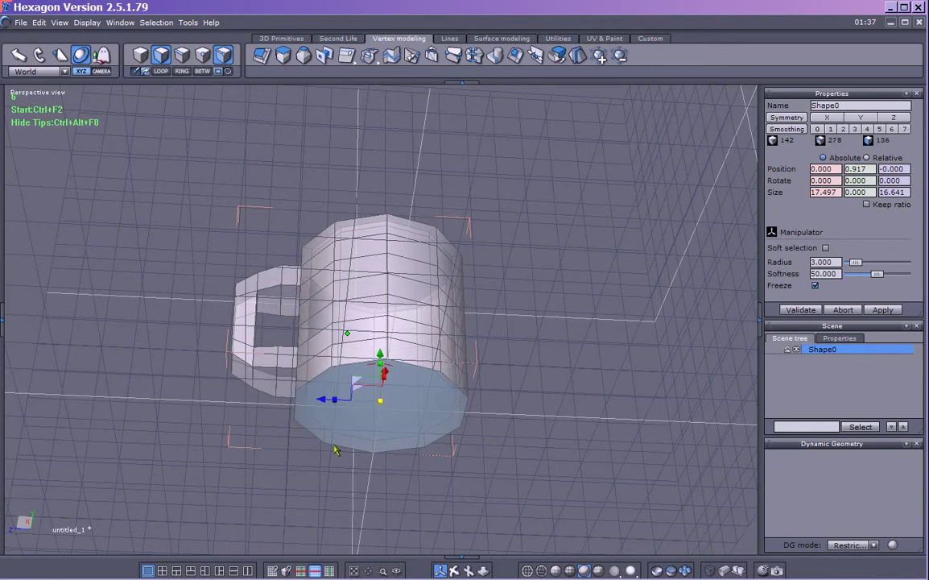
middle_click_drag(589, 399, 508, 165)
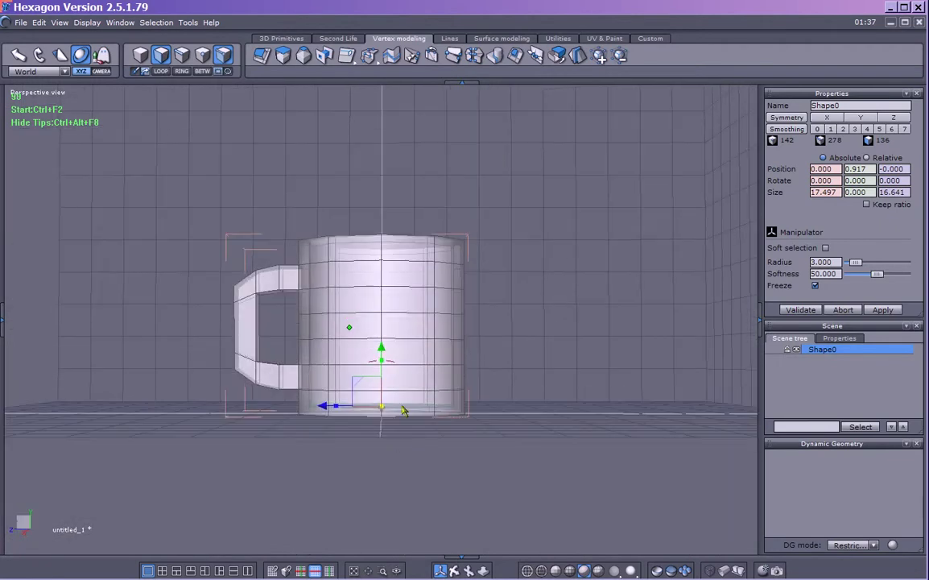
middle_click_drag(486, 284, 468, 359)
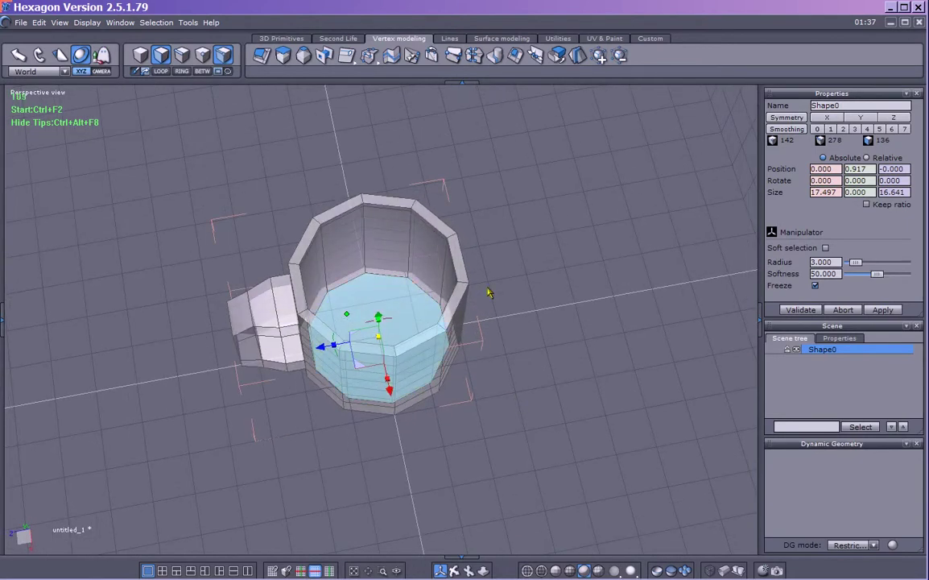
Step: Keep only the inner floor face selected and apply smoothing level 1 to the hollowed mug
middle_click_drag(532, 321, 544, 193)
left_click(384, 231, "shift")
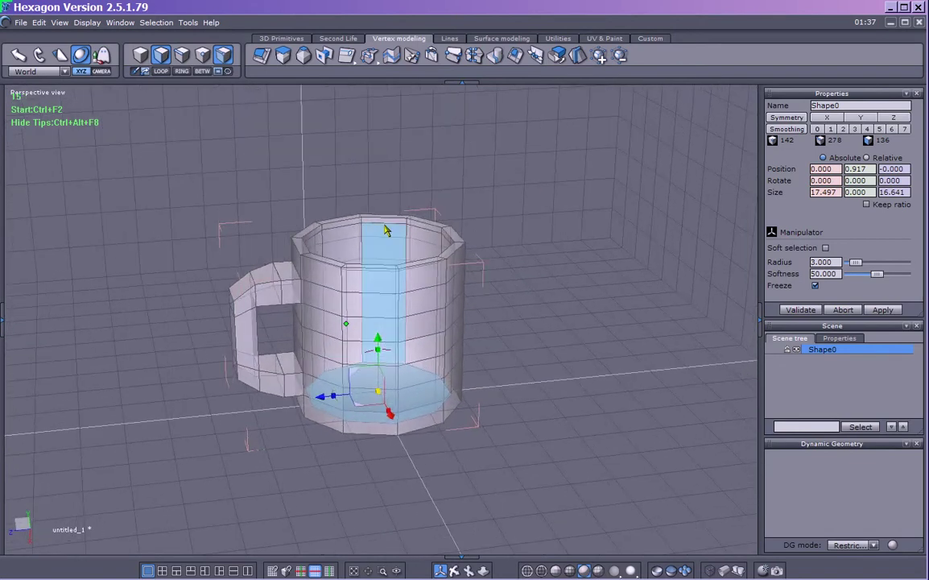
left_click(379, 256, "ctrl")
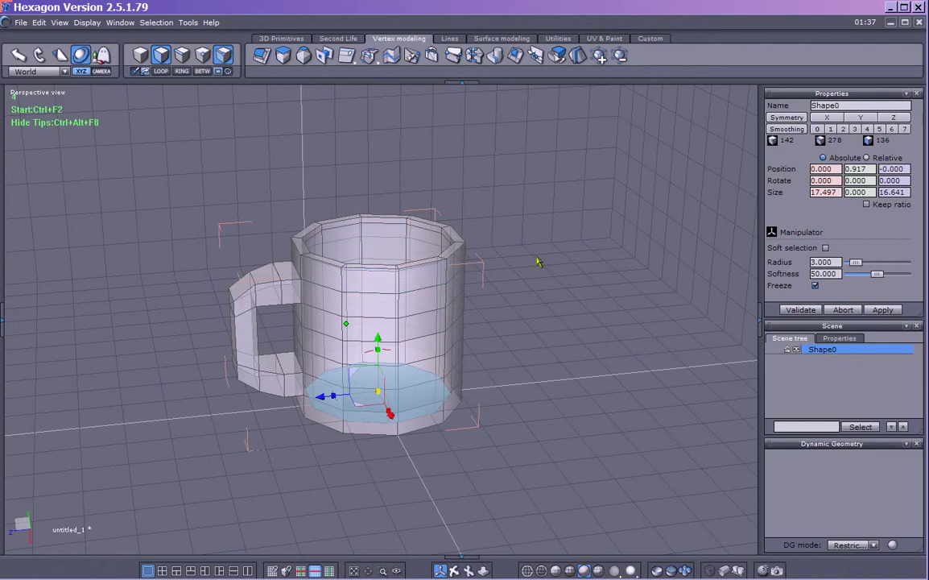
left_click(831, 130)
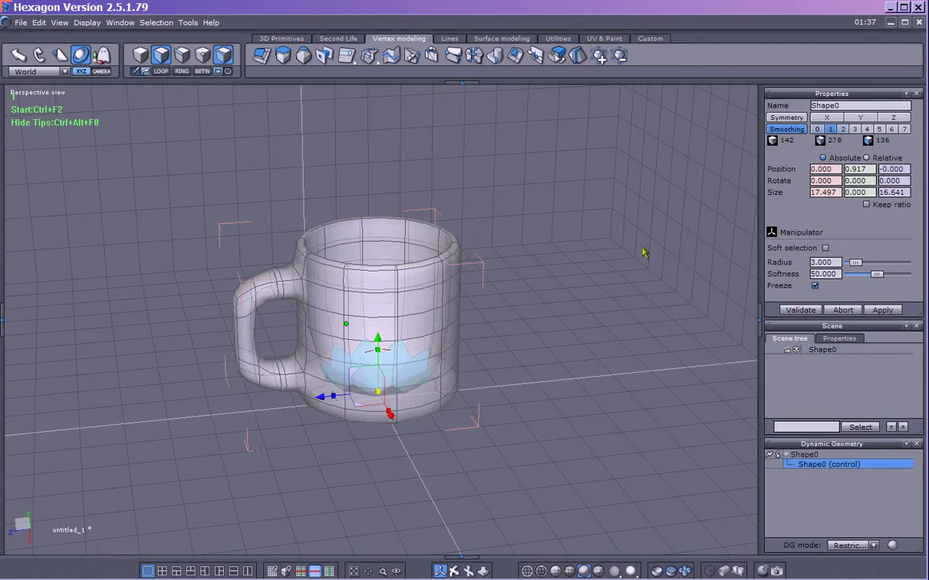
Step: Examine the smoothed mug's underside and interior, and undo the smoothing
left_click(611, 279)
left_click(610, 280)
middle_click_drag(610, 294, 566, 195)
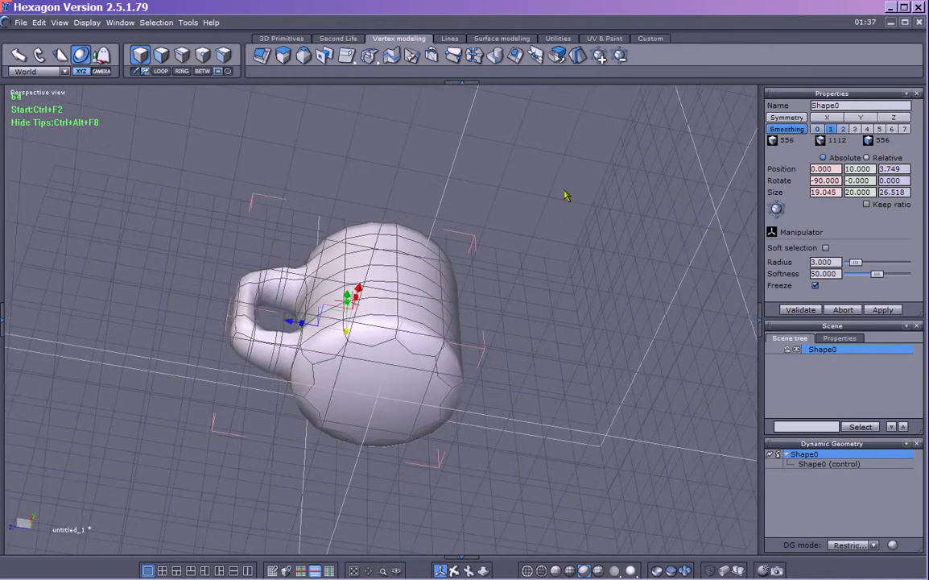
middle_click_drag(499, 348, 508, 295)
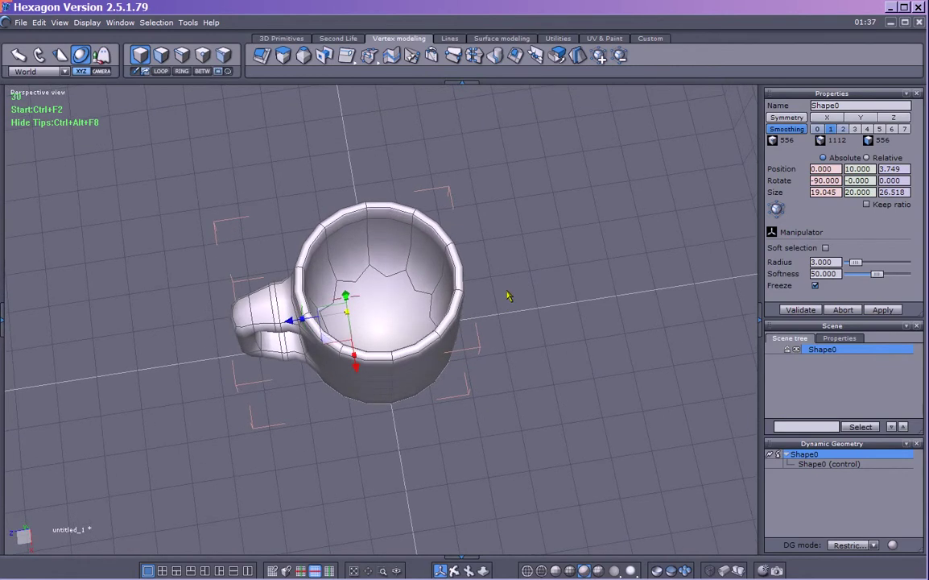
key("ctrl+z")
key("ctrl+z")
key("ctrl+z")
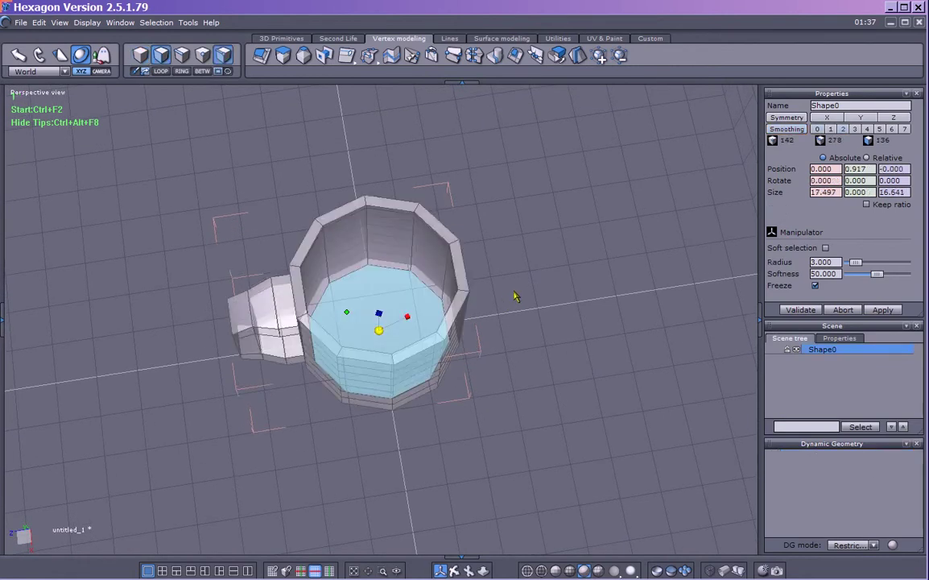
Step: Select the mug's inner floor face and extract a fillet about 0.62 high along its surrounding edge loop
middle_click_drag(598, 332, 598, 357)
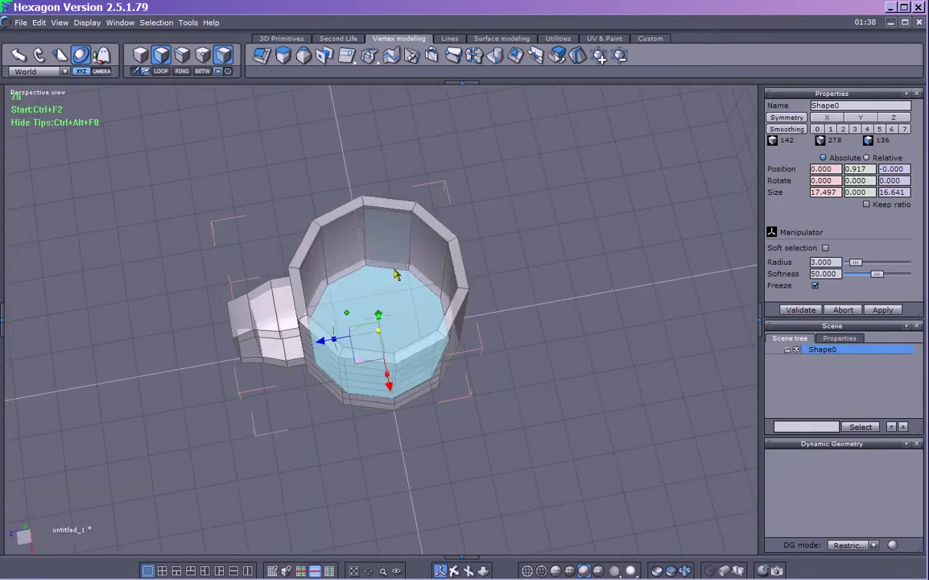
double_click(508, 263)
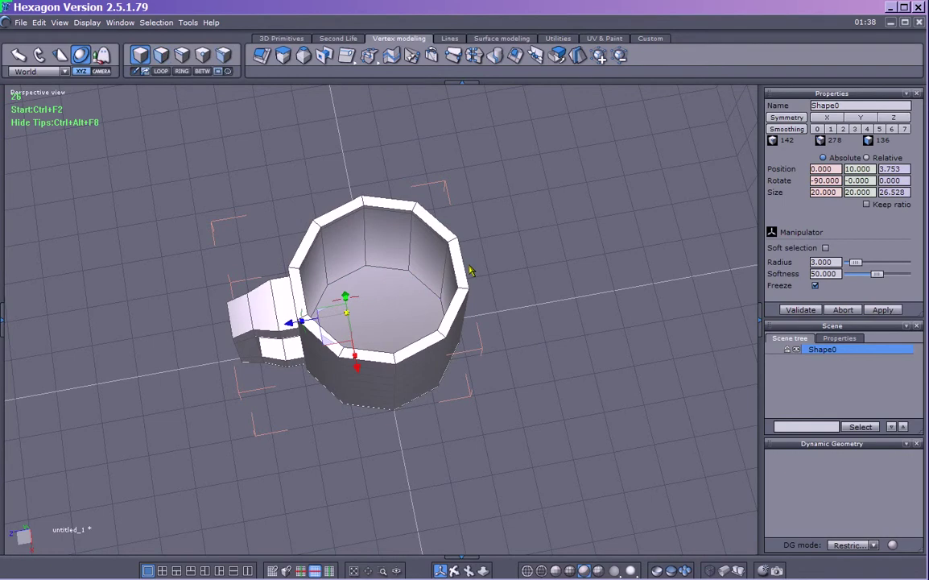
double_click(388, 283)
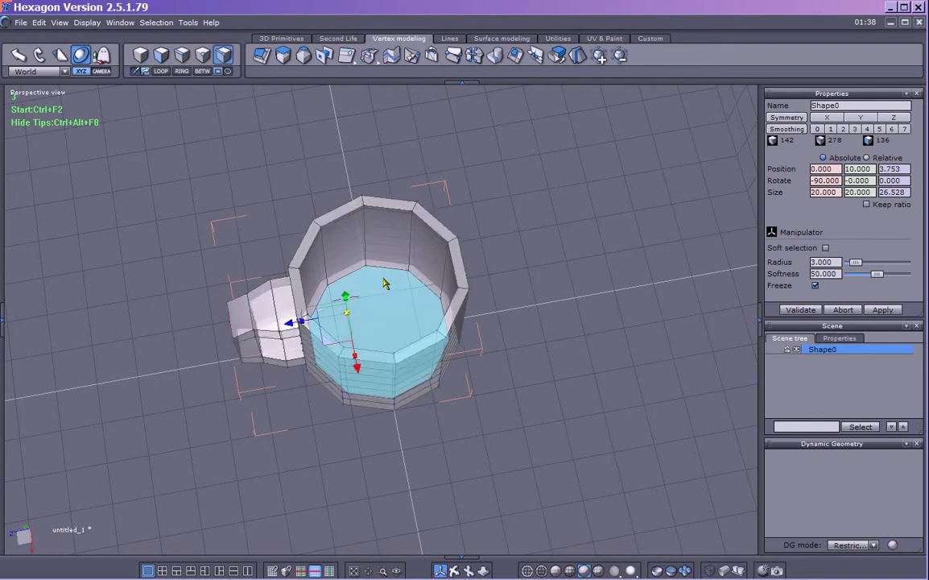
left_click(385, 277)
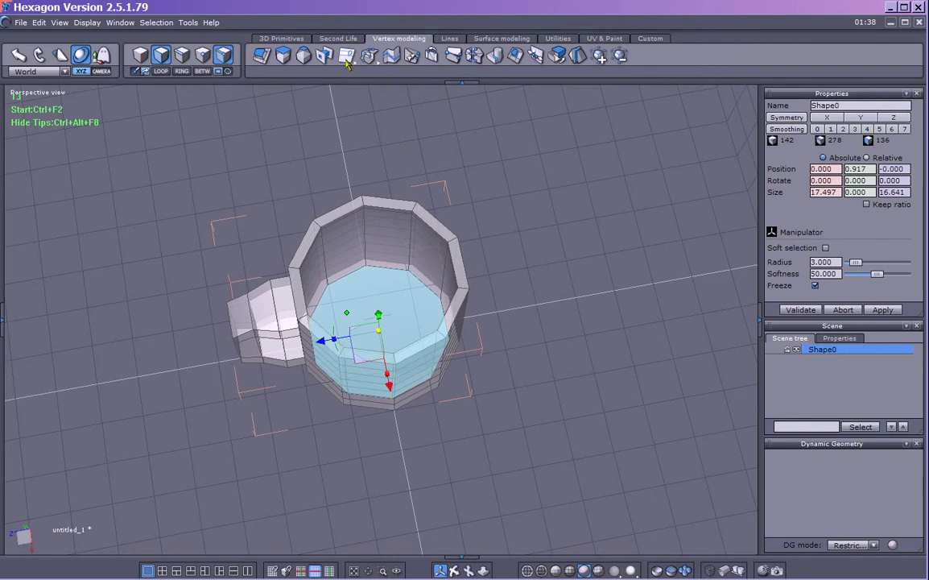
left_click_drag(347, 64, 344, 141)
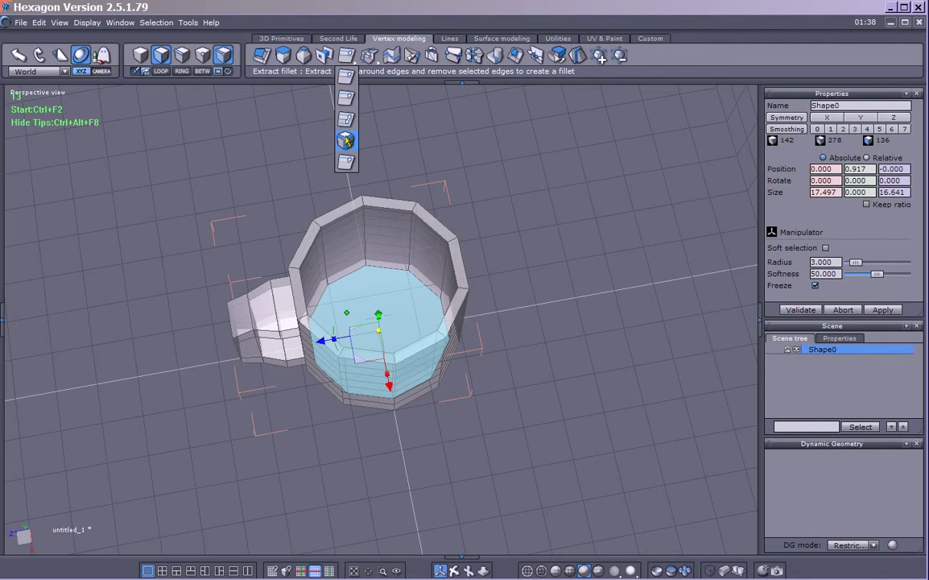
left_click(346, 141)
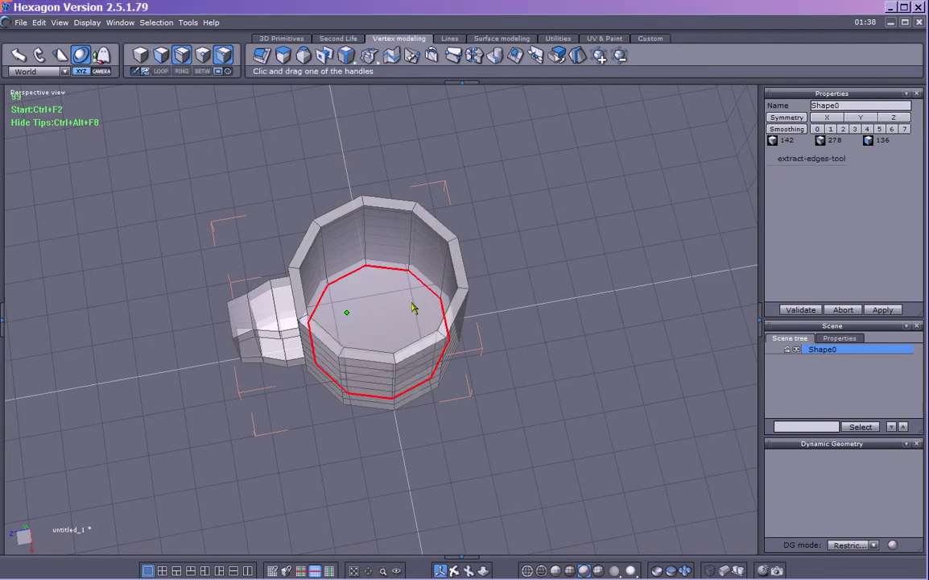
left_click(337, 287)
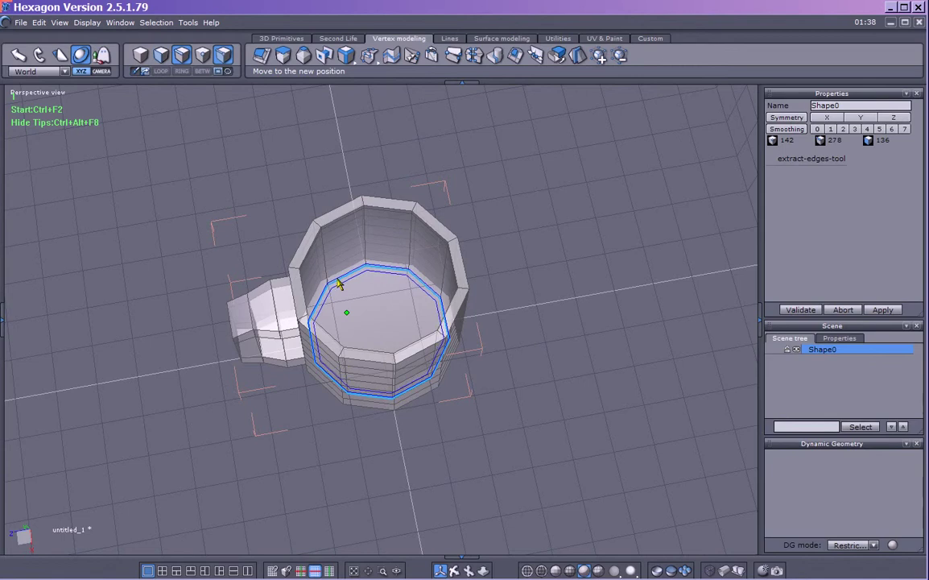
left_click(338, 284)
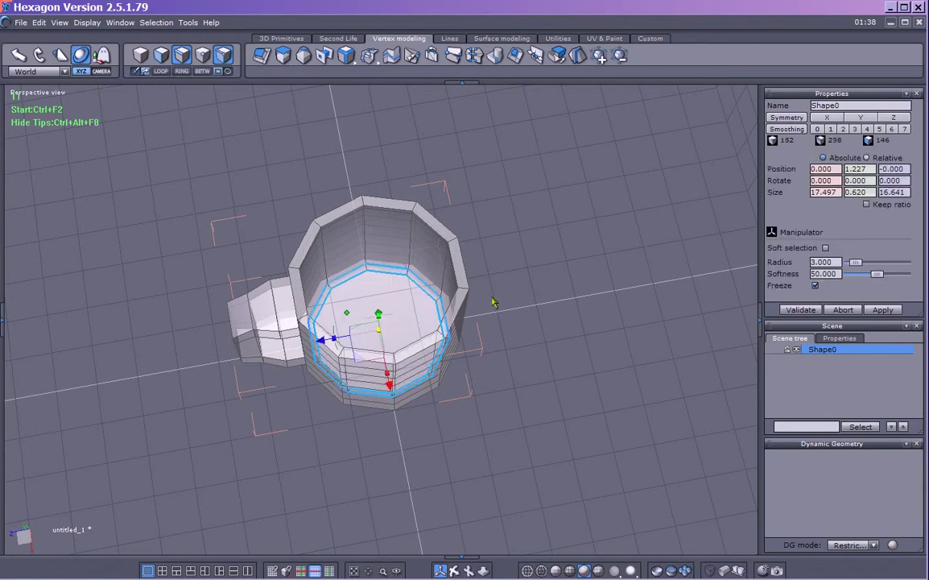
Step: Select the whole mug and apply smoothing level 1 to it with the filleted inner floor
middle_click_drag(524, 315, 500, 379)
middle_click_drag(450, 318, 377, 270)
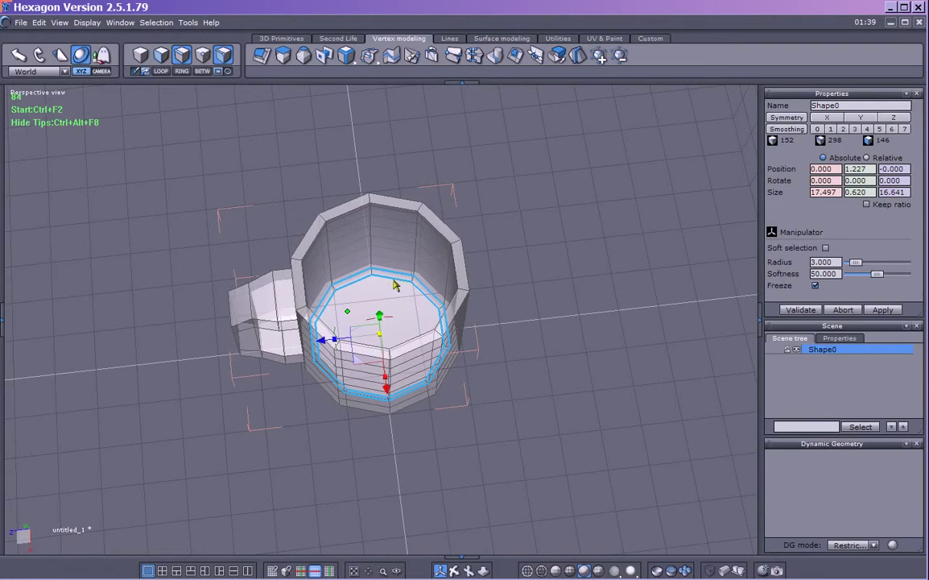
middle_click_drag(380, 266, 452, 406)
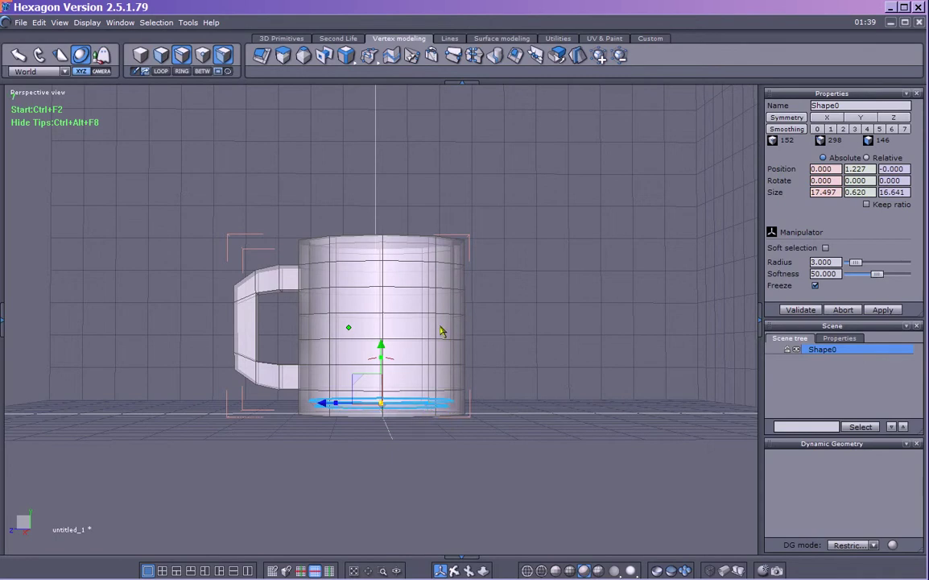
middle_click_drag(447, 259, 433, 354)
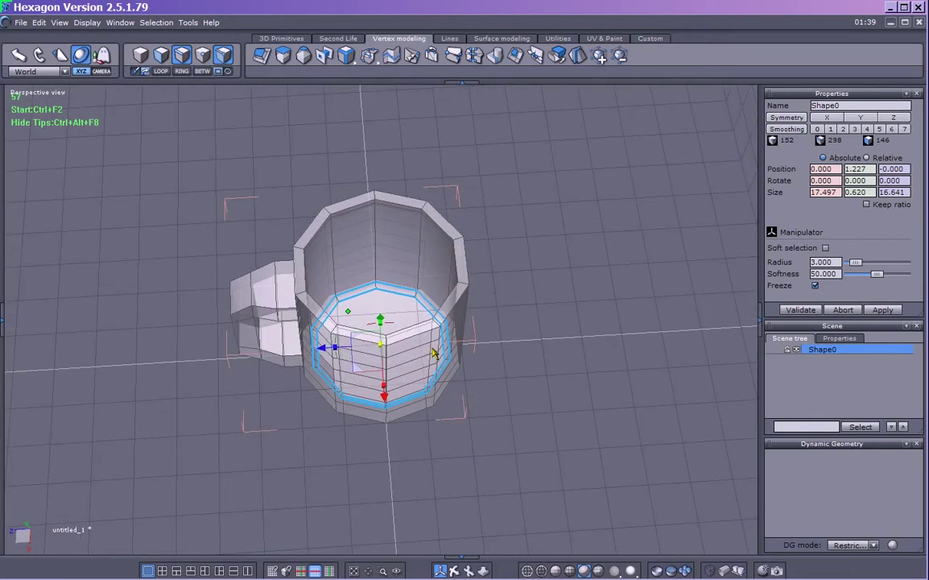
left_click(552, 288)
left_click(553, 288)
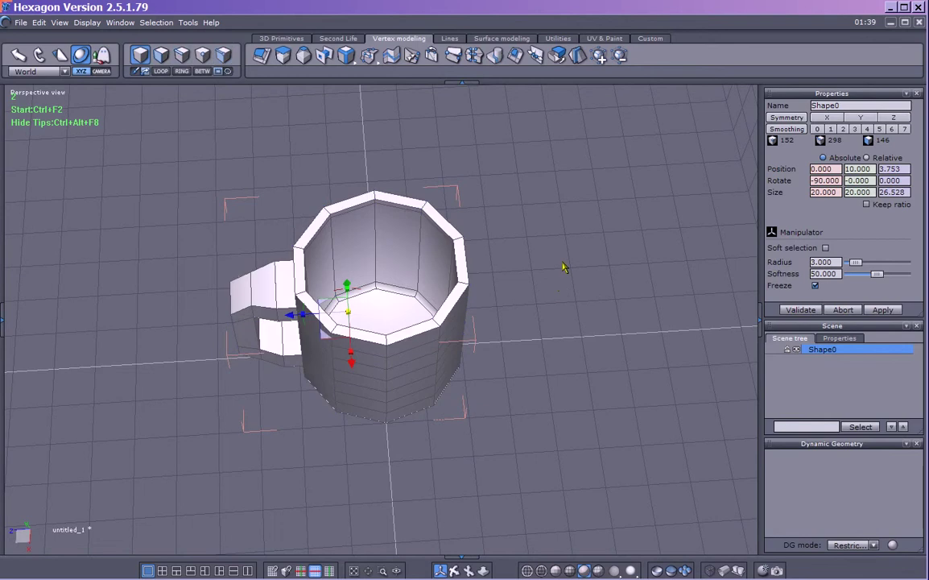
left_click(830, 129)
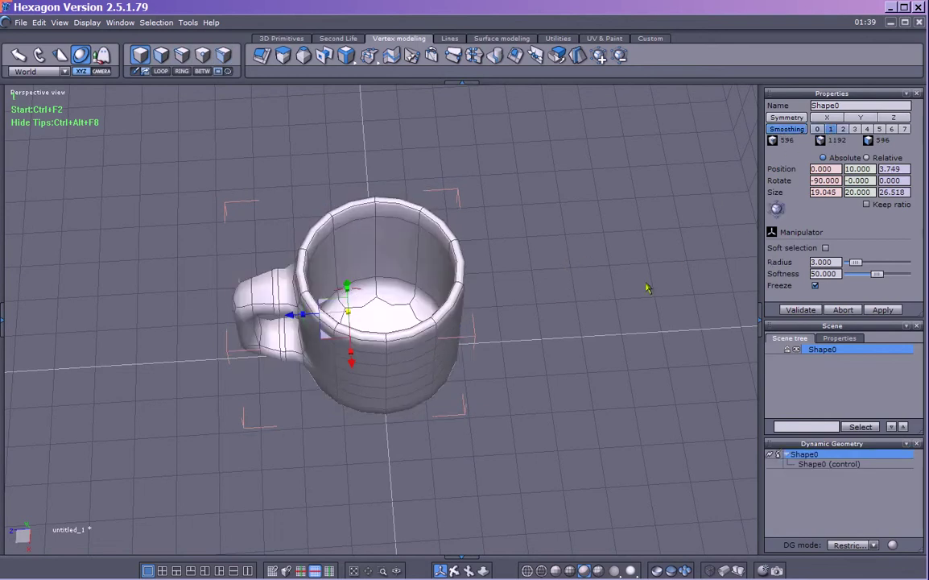
Step: Examine the inside and underside of the filleted, smoothed mug, and undo its smoothing
left_click(612, 309)
right_click_drag(592, 325, 575, 346)
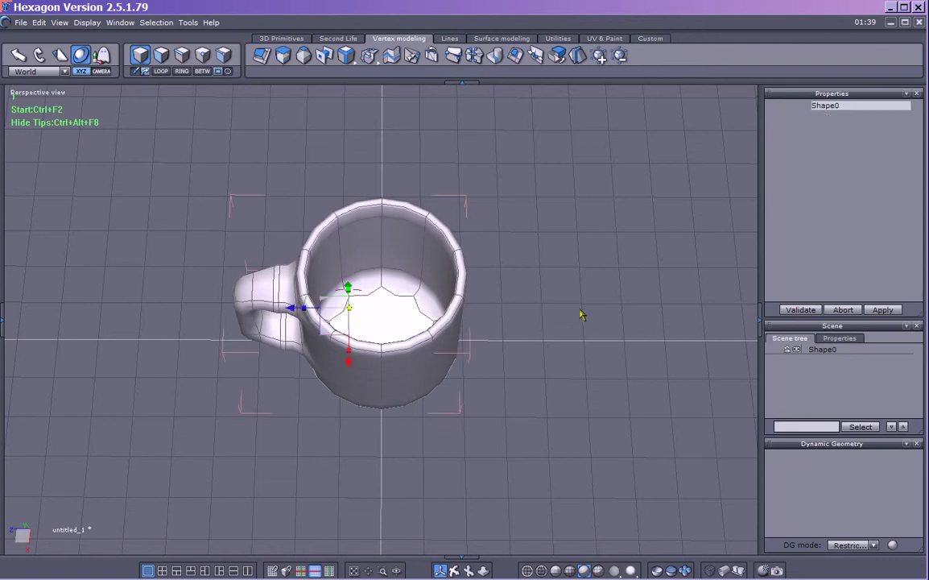
key("ctrl+z")
middle_click_drag(569, 360, 552, 260)
middle_click_drag(546, 349, 559, 277)
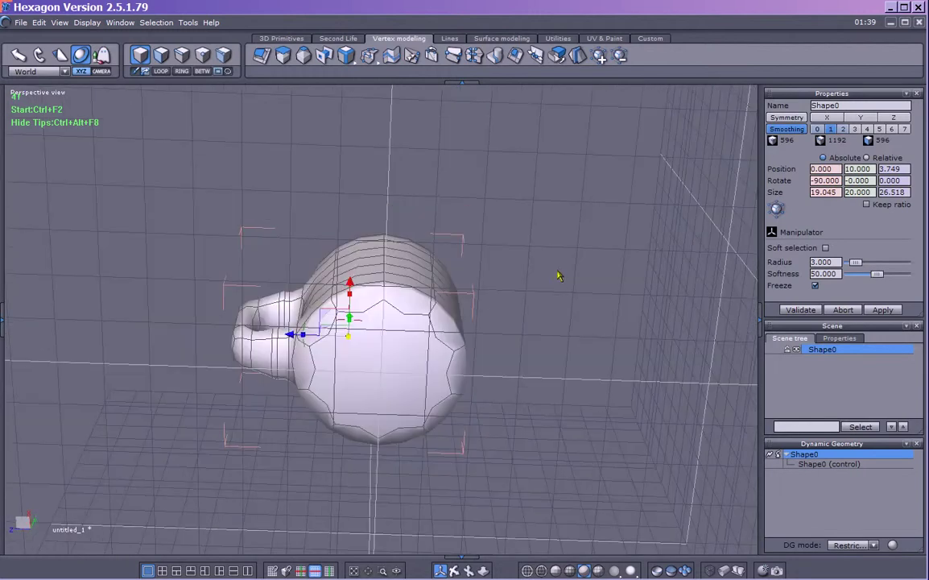
left_click(513, 354)
key("ctrl+z")
key("ctrl+z")
Step: Select the mug's bottom face and fast extrude it inward as an inset of 15.802 by 15.029
left_click(414, 373)
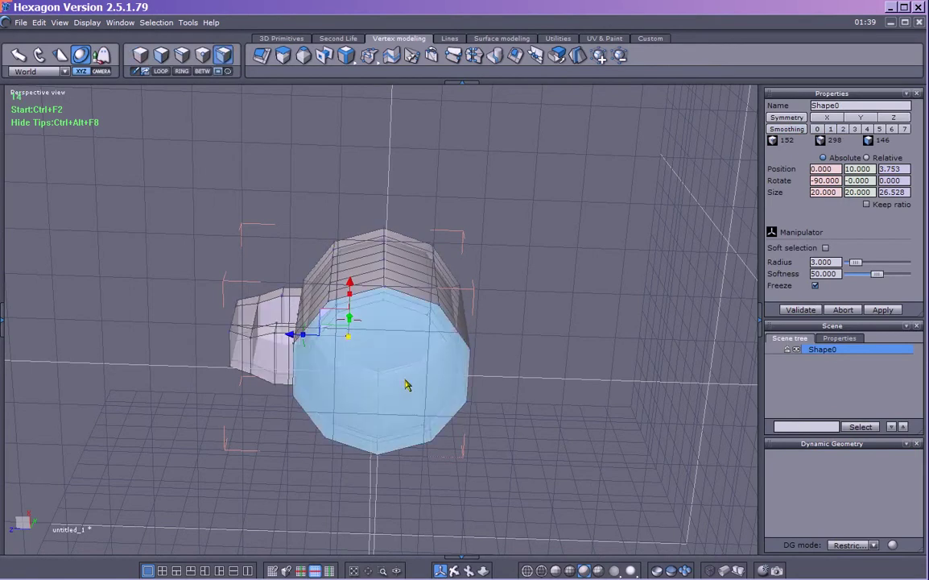
left_click(160, 55)
left_click(383, 355)
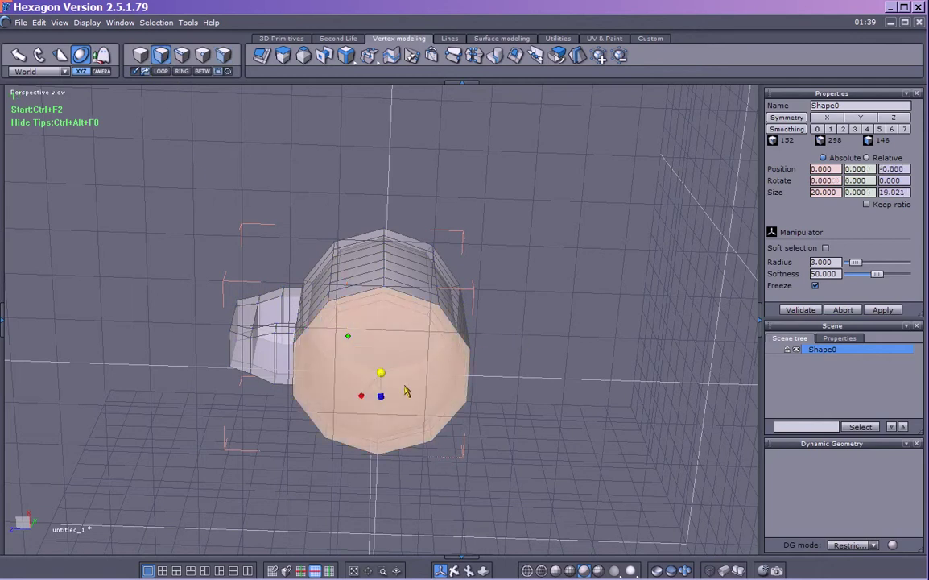
left_click_drag(360, 398, 336, 427, "ctrl")
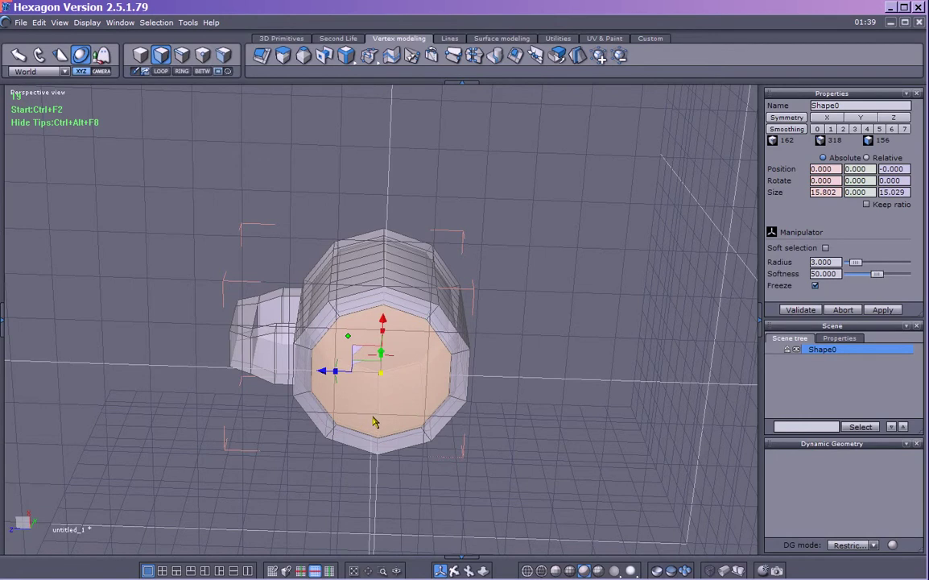
Step: Fast extrude the inset bottom face slightly up into the mug and raise it to Y 0.337
left_click_drag(381, 399, 384, 404, "ctrl")
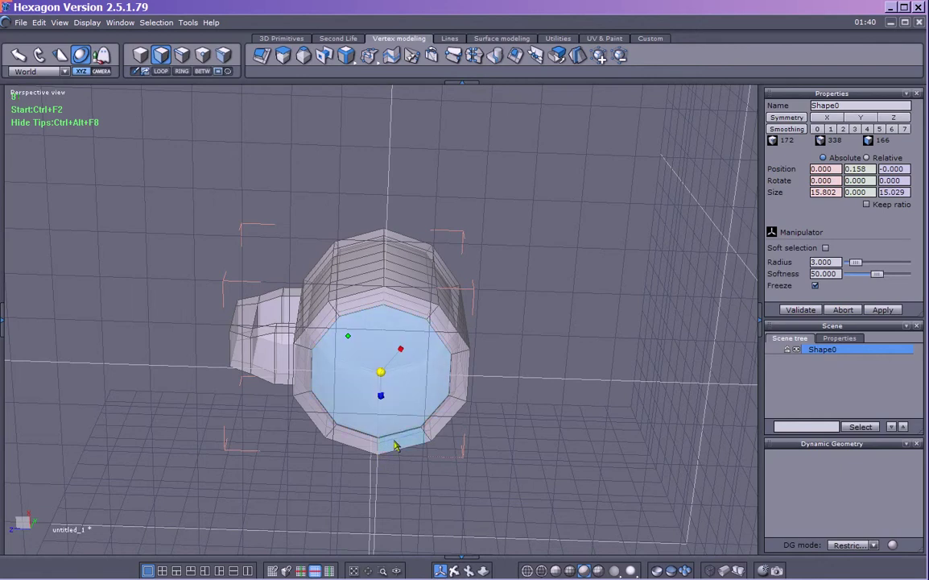
right_click_drag(467, 446, 487, 468)
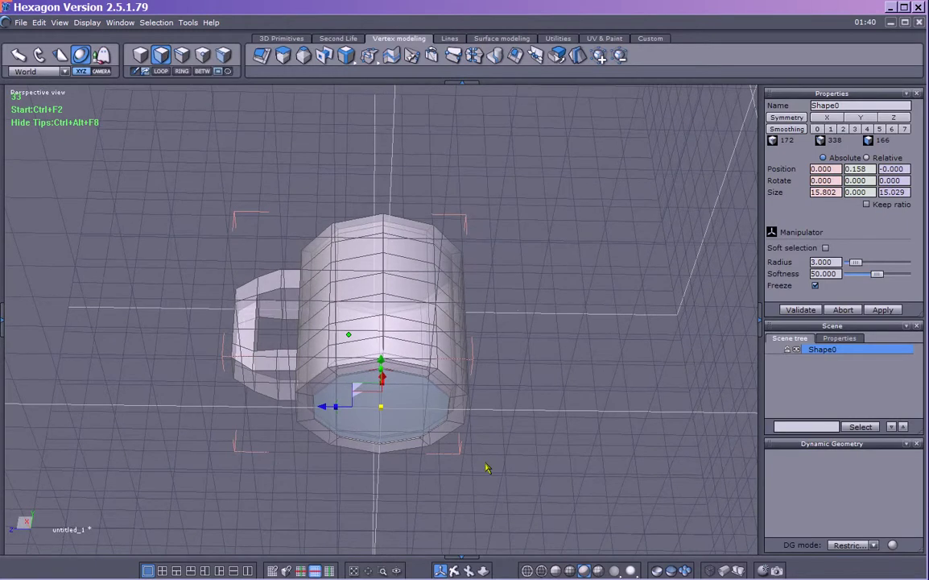
left_click_drag(385, 365, 385, 364)
right_click_drag(473, 386, 539, 441)
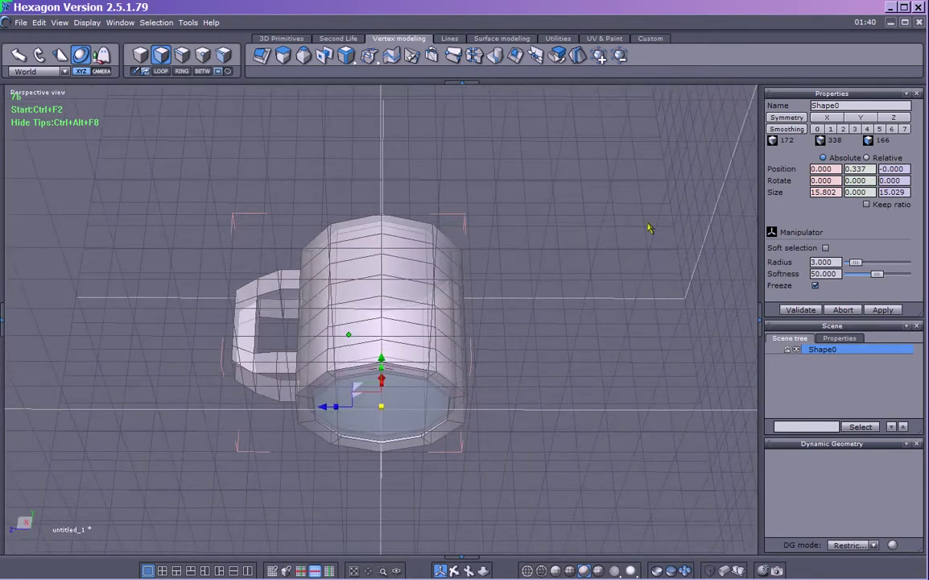
Step: Apply smoothing level 1 to the mug with the recessed base and check it without a selection
left_click(831, 130)
left_click(575, 322)
left_click(540, 357)
middle_click_drag(538, 362, 554, 316)
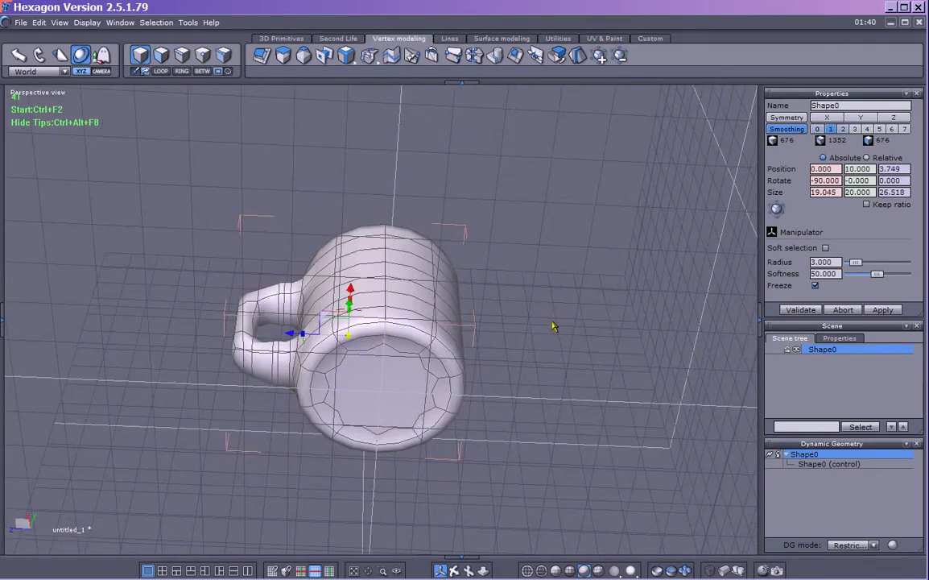
left_click(554, 325)
middle_click_drag(577, 259, 569, 283)
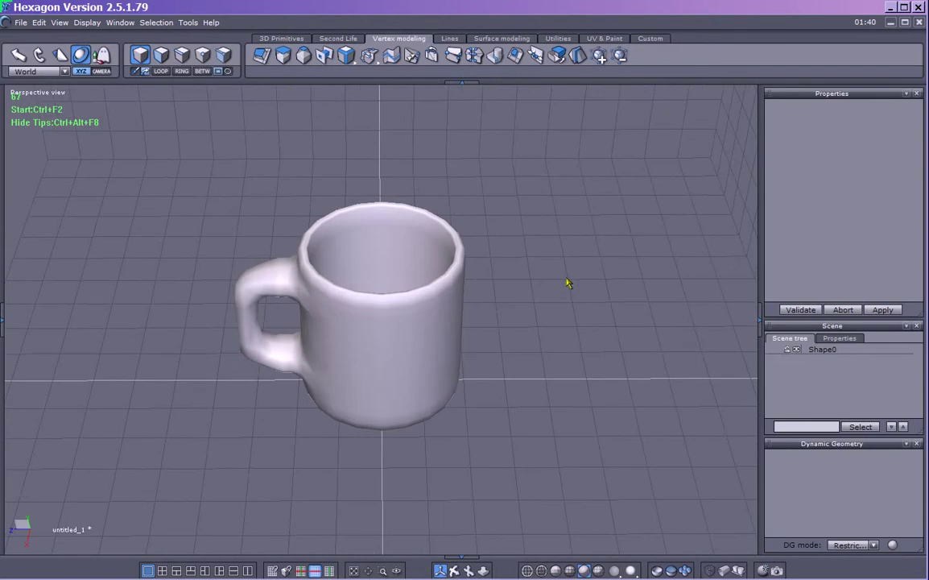
Step: Set the mug's smoothing to level 2 and deselect it to check the finished shape
left_click(421, 346)
left_click(843, 129)
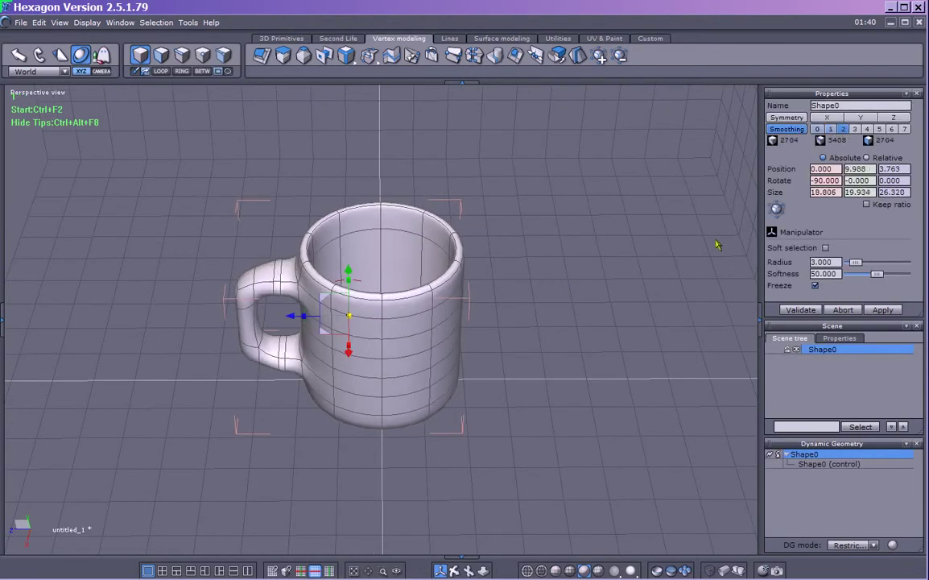
left_click(627, 291)
middle_click_drag(633, 313, 545, 292)
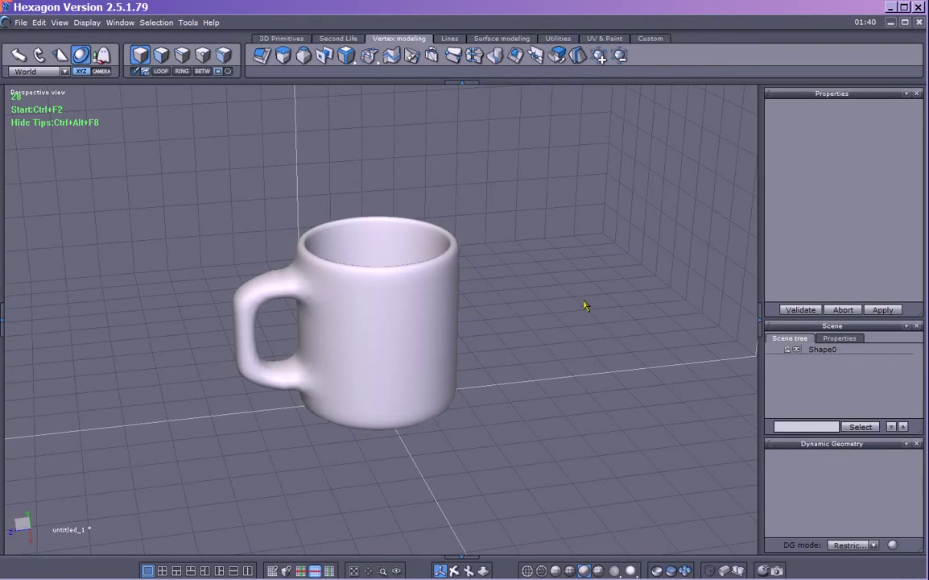
middle_click_drag(587, 311, 566, 342)
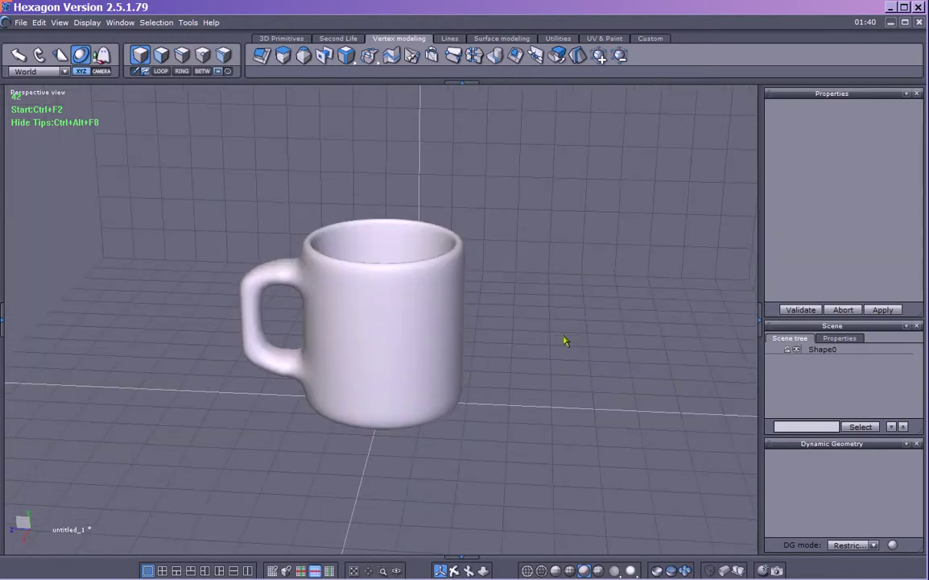
Step: Select the finished mug and rename the object as mug
left_click(401, 325)
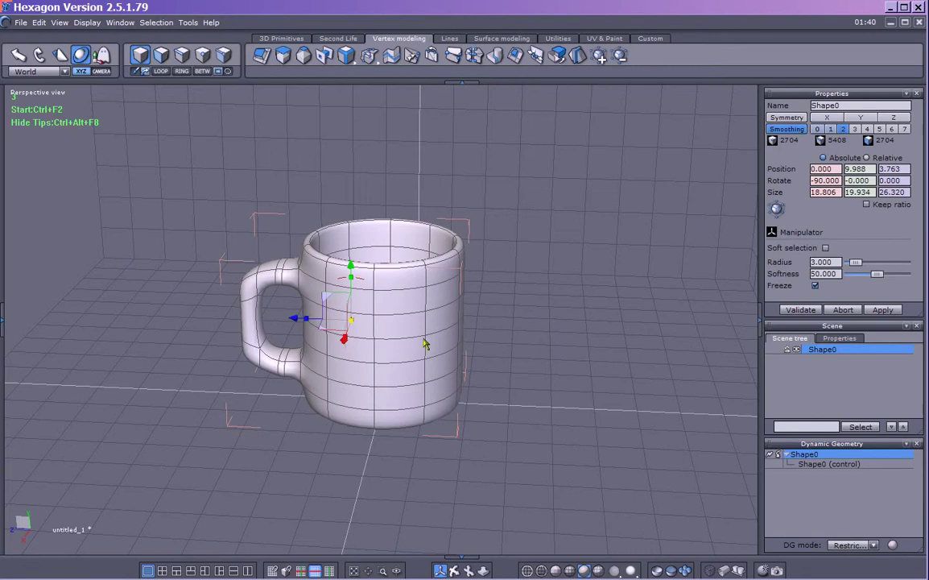
left_click(848, 109)
type("mug")
key("Return")
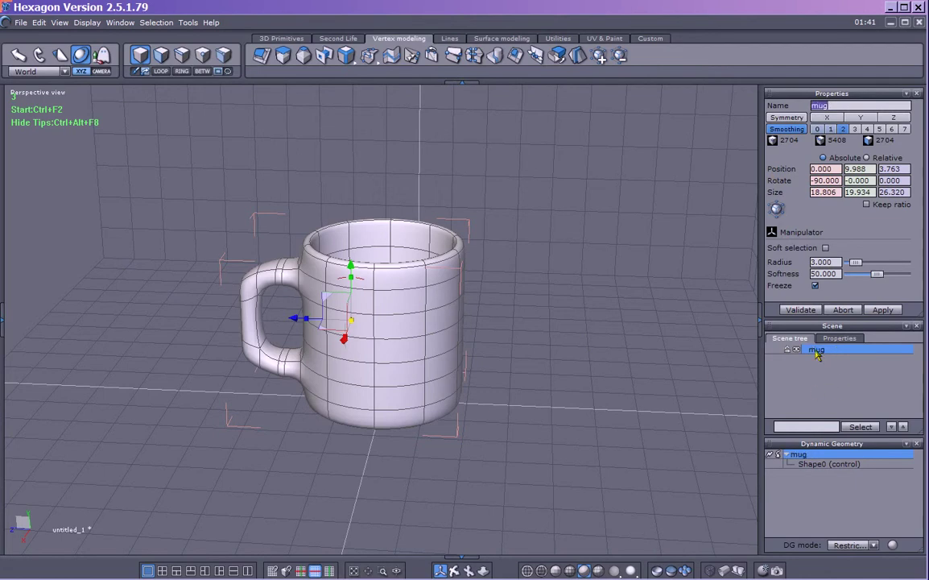
right_click_drag(548, 360, 592, 331)
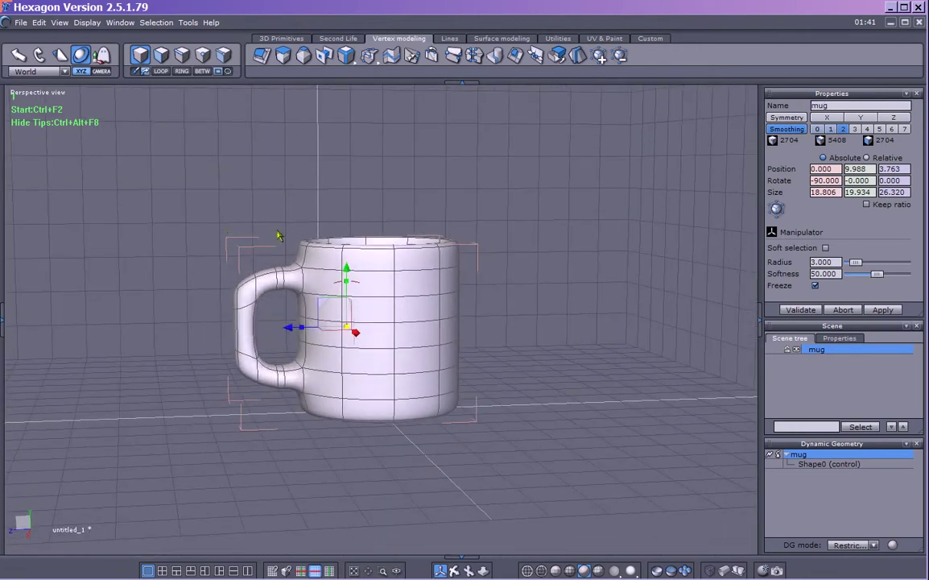